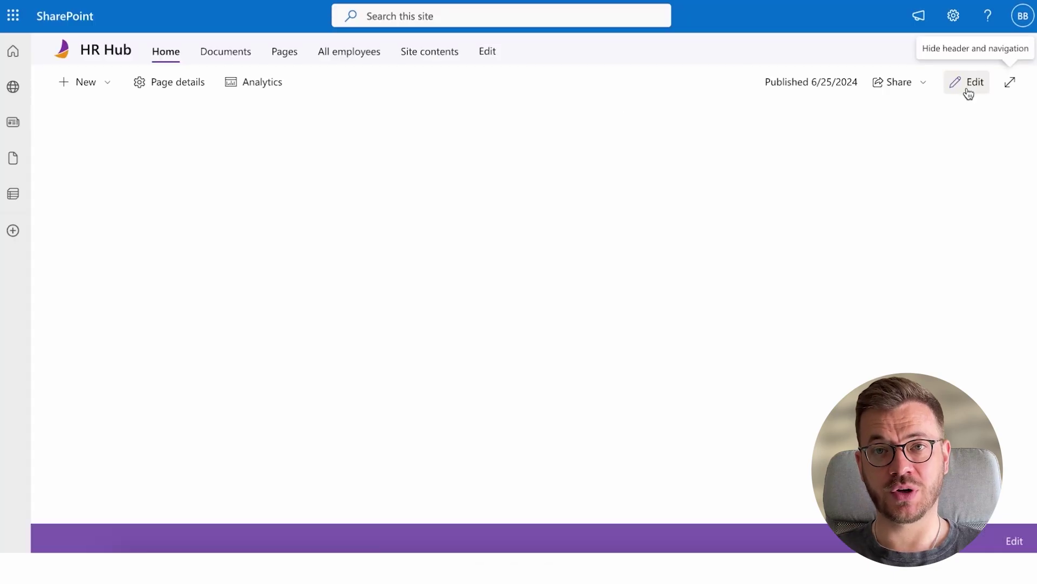
Add the Plumsail Org Chart web part to the SharePoint page
left_click(967, 86)
left_click(1010, 50)
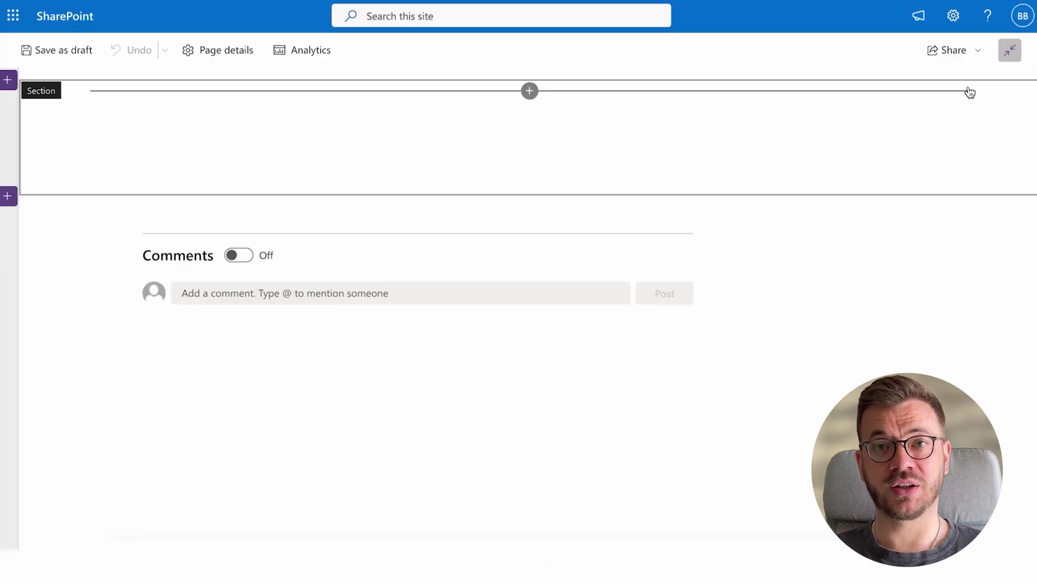
left_click(530, 92)
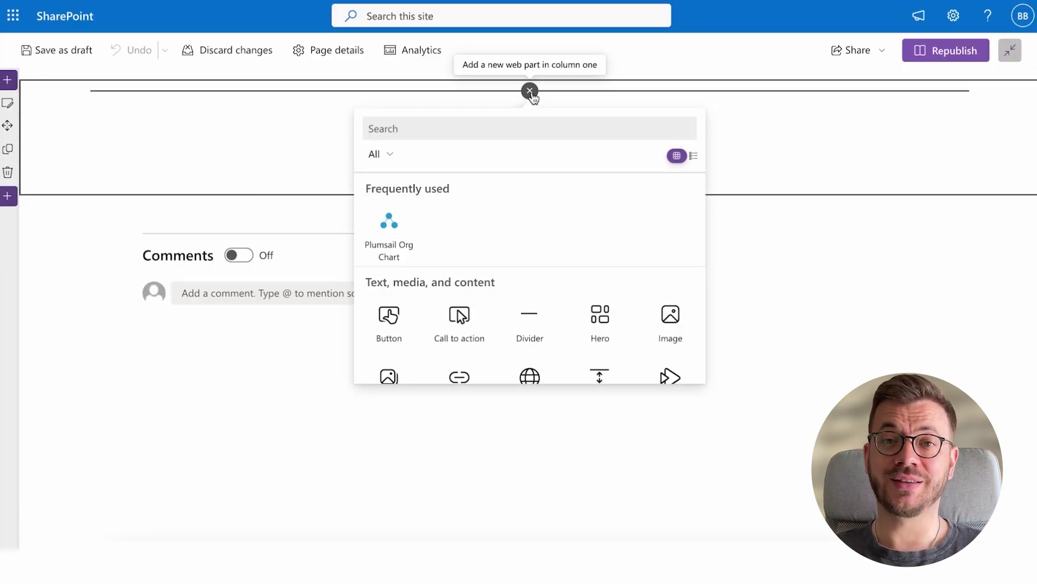
left_click(398, 229)
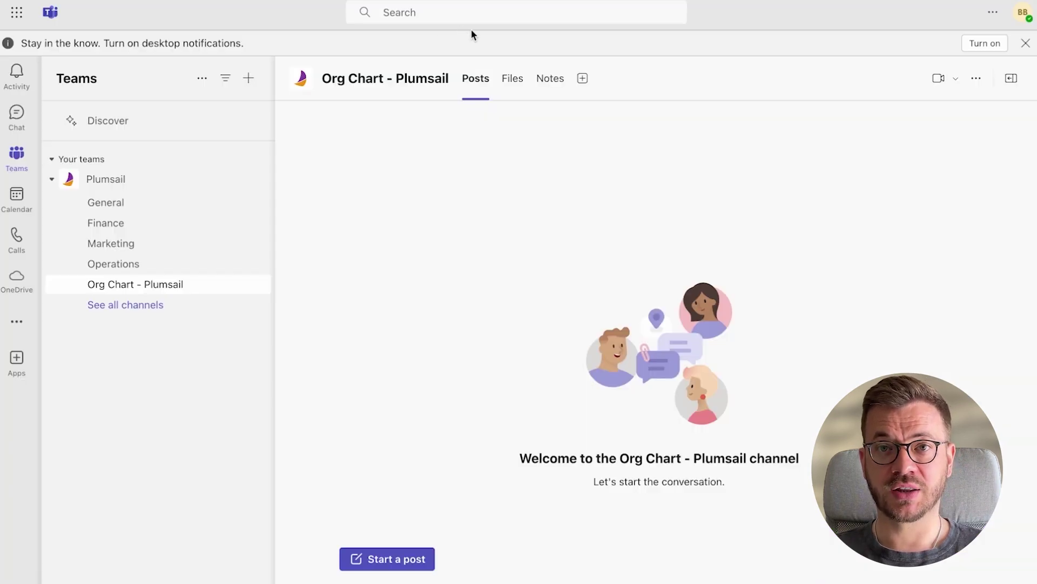
Add a Plumsail Org Chart tab to the channel without posting about it
left_click(581, 79)
type("plumsail org chart")
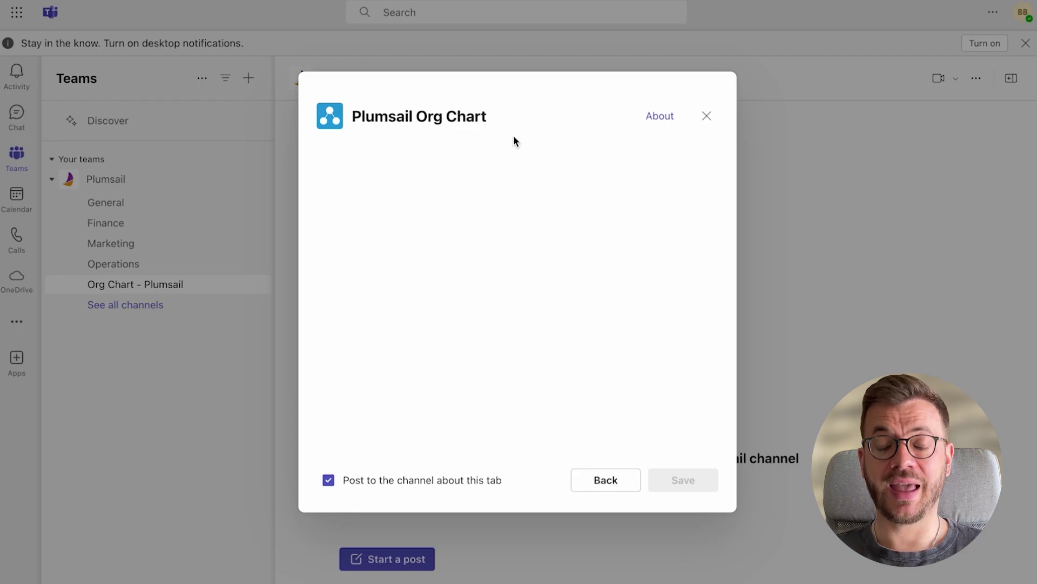
left_click(482, 482)
left_click(685, 486)
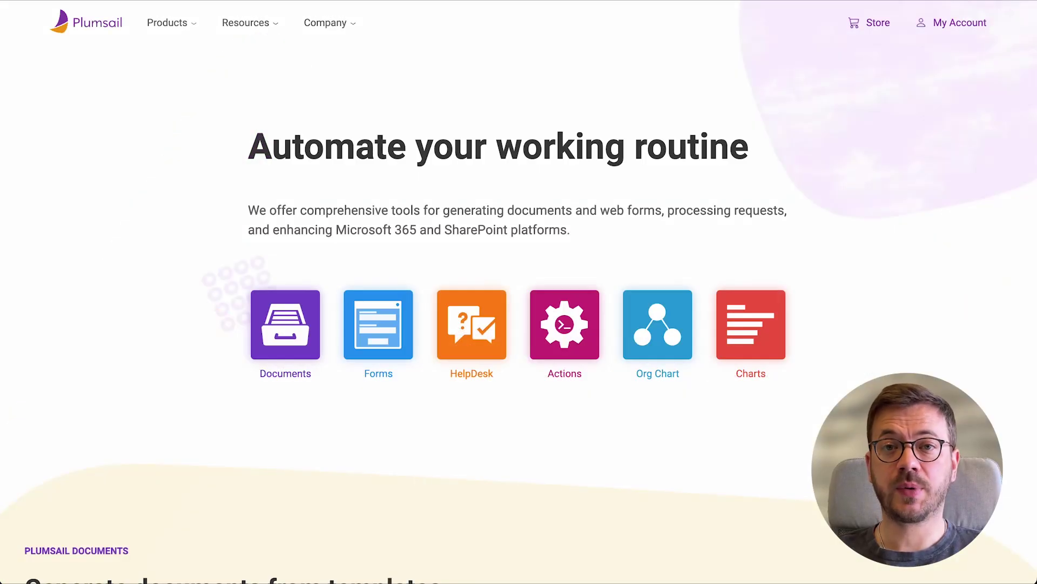
From the Org Chart product page's 'Give it a try' section, request the trial with your e-mail
left_click(657, 324)
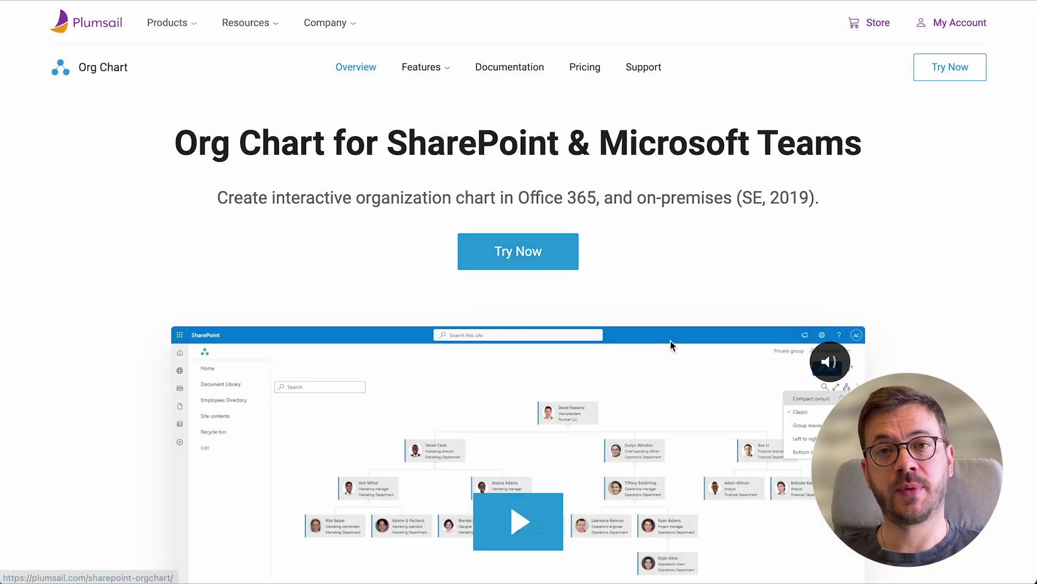
scroll(611, 289, "down", 9)
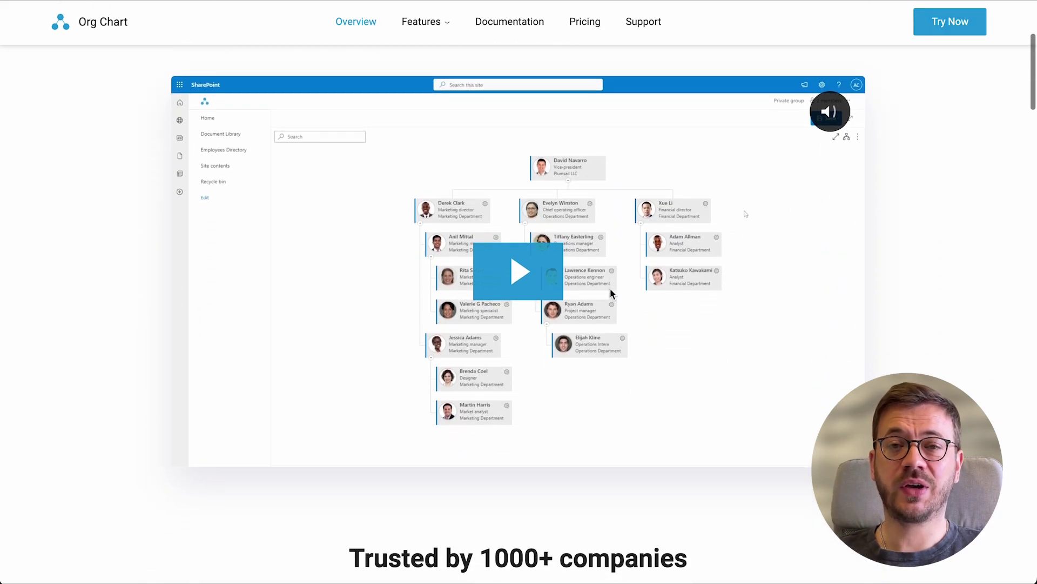
scroll(611, 292, "down", 13)
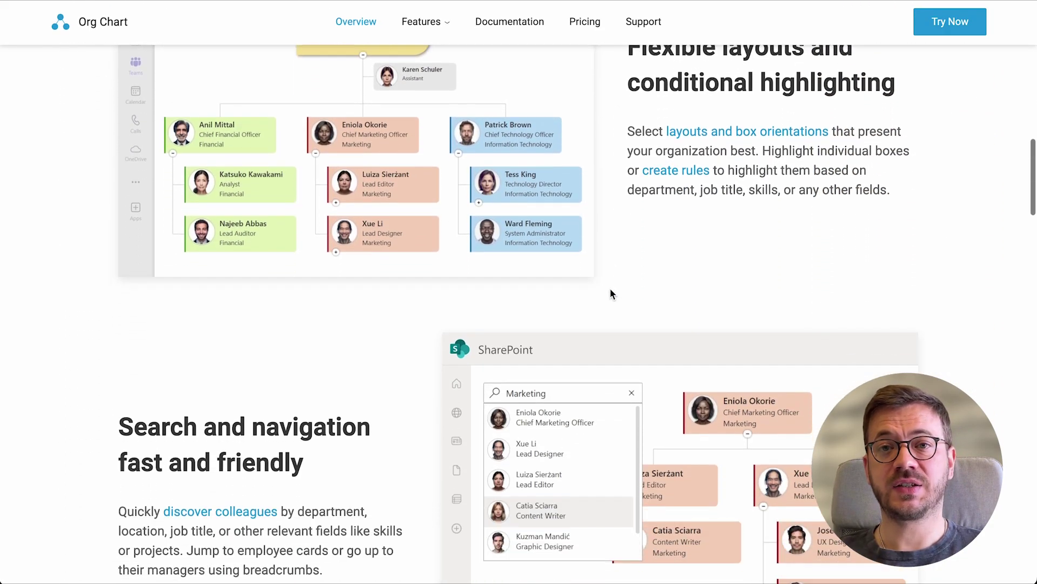
scroll(610, 290, "down", 16)
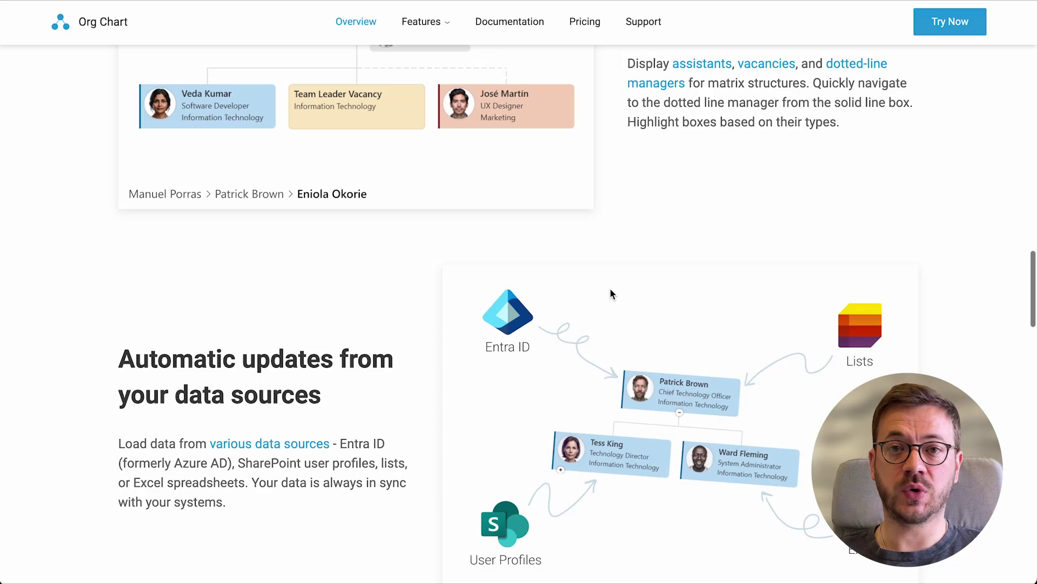
scroll(610, 291, "down", 13)
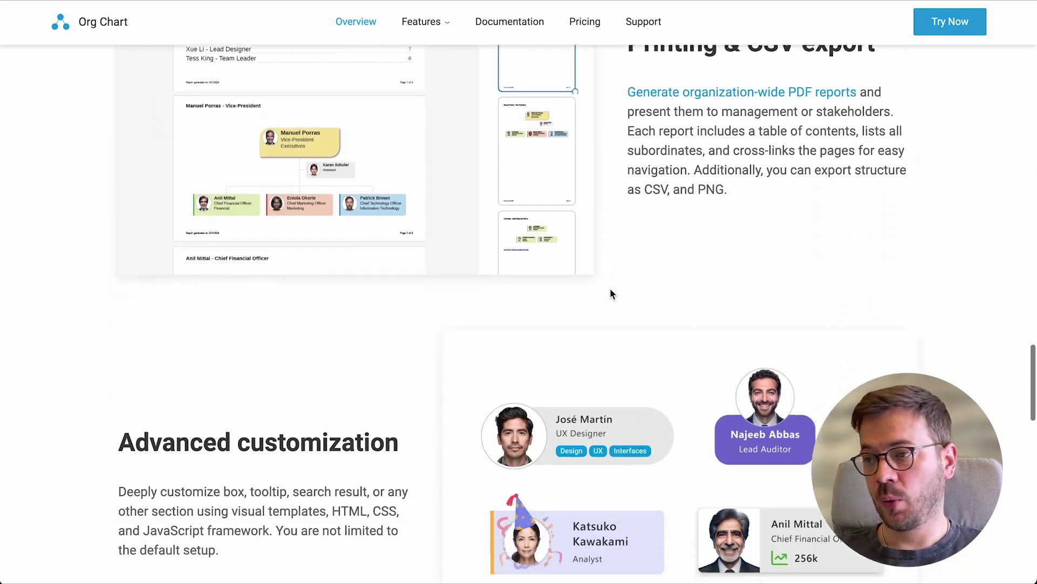
scroll(611, 292, "down", 13)
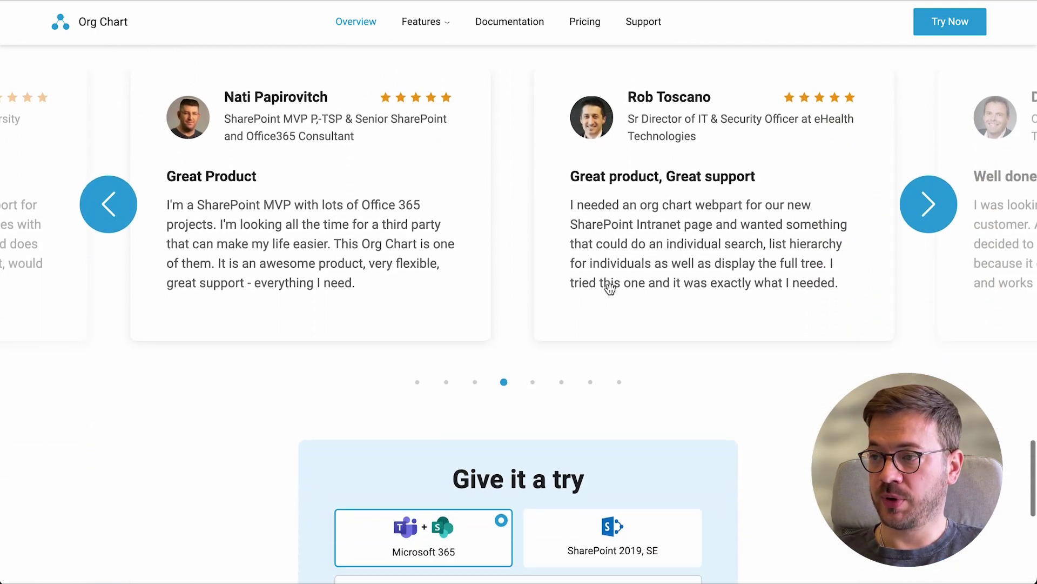
scroll(611, 294, "down", 1)
left_click(537, 350)
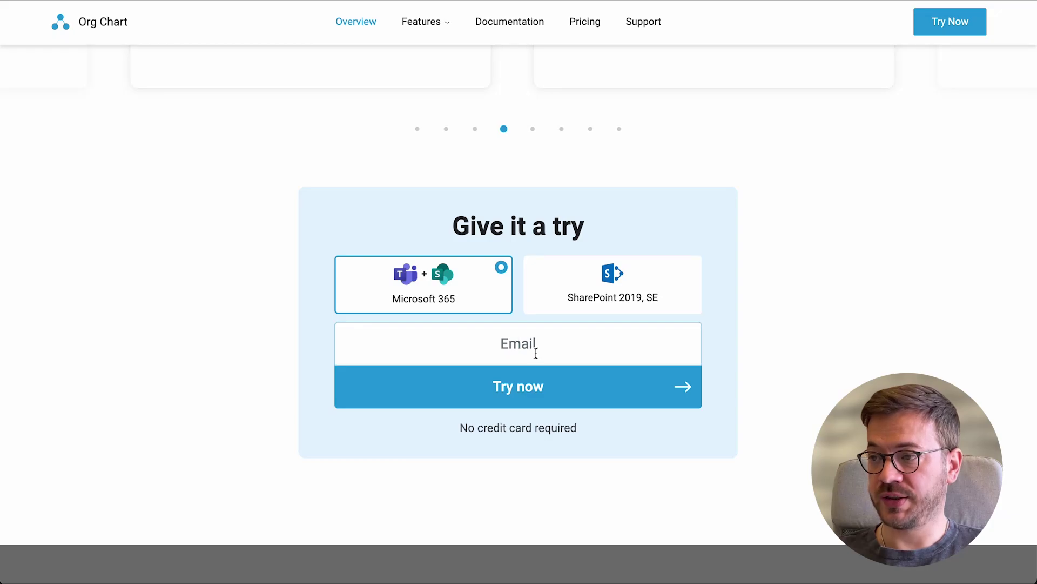
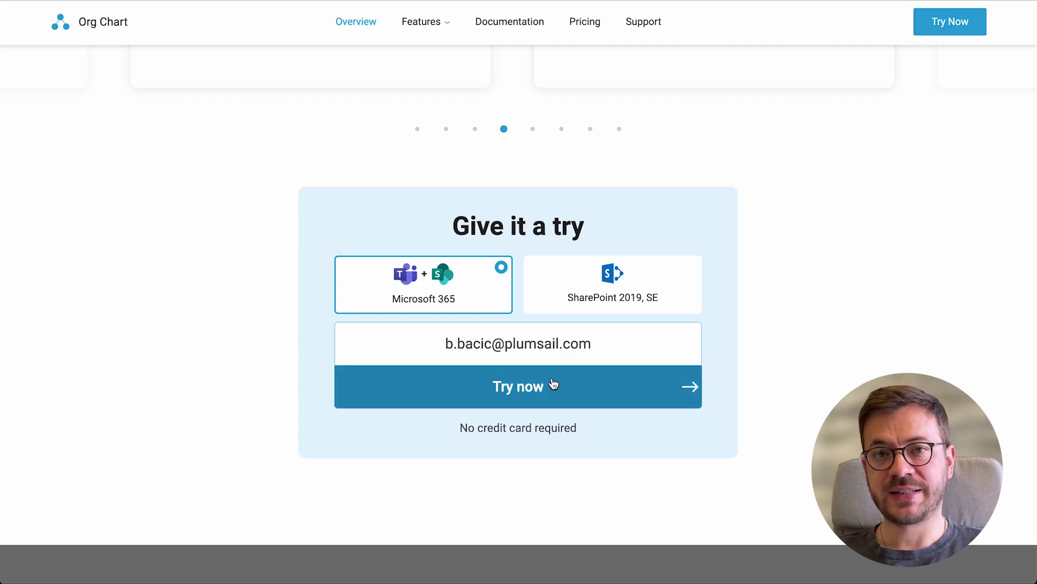
left_click(553, 386)
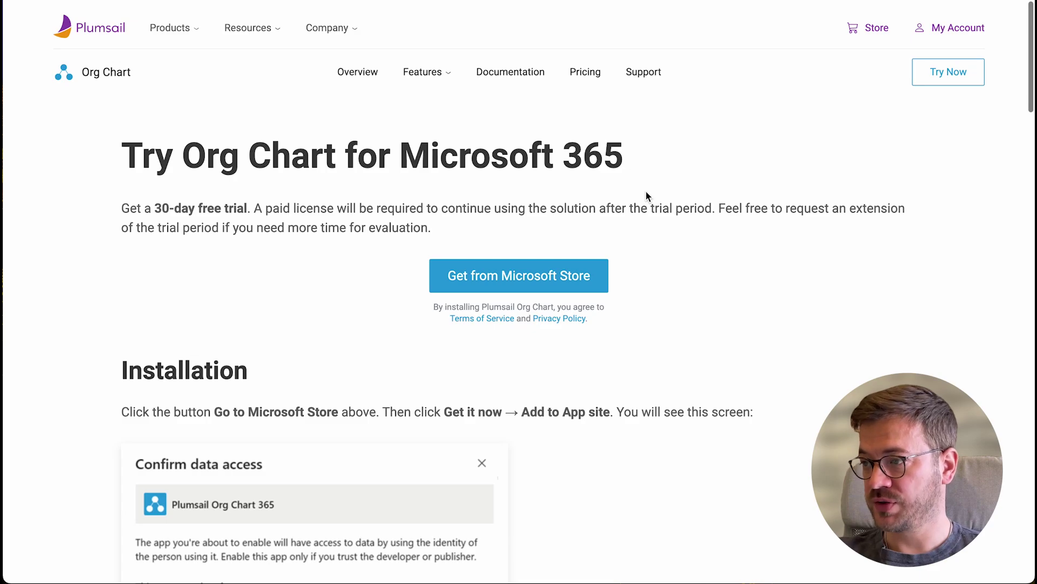
Get Plumsail Org Chart 365 via 'Get from Microsoft Store' and AppSource's 'Get it now'
left_click(570, 274)
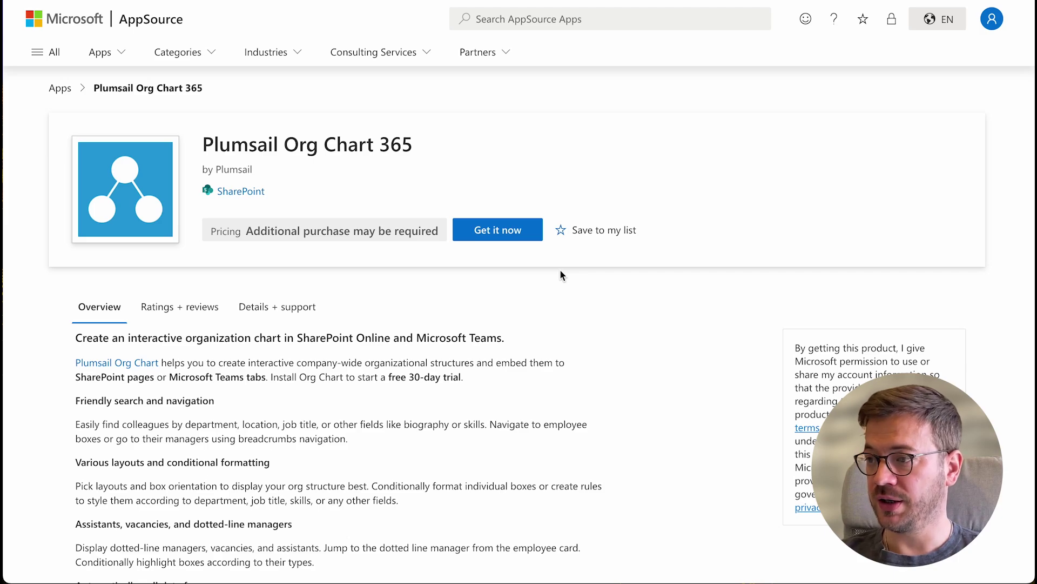
left_click(498, 230)
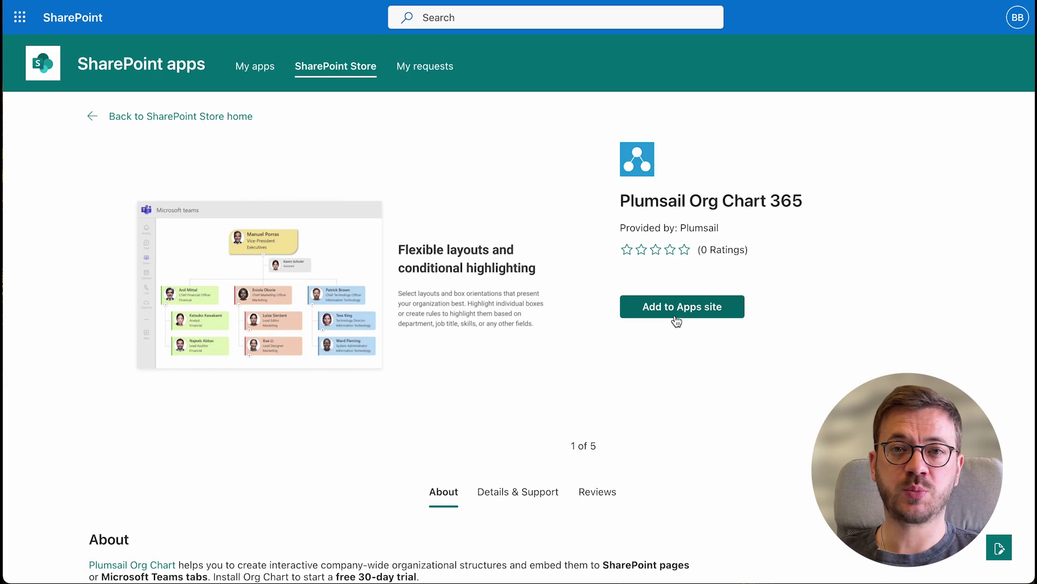
Add Plumsail Org Chart 365 to the Apps site, enabled on all sites and added to Teams
scroll(676, 322, "down", 7)
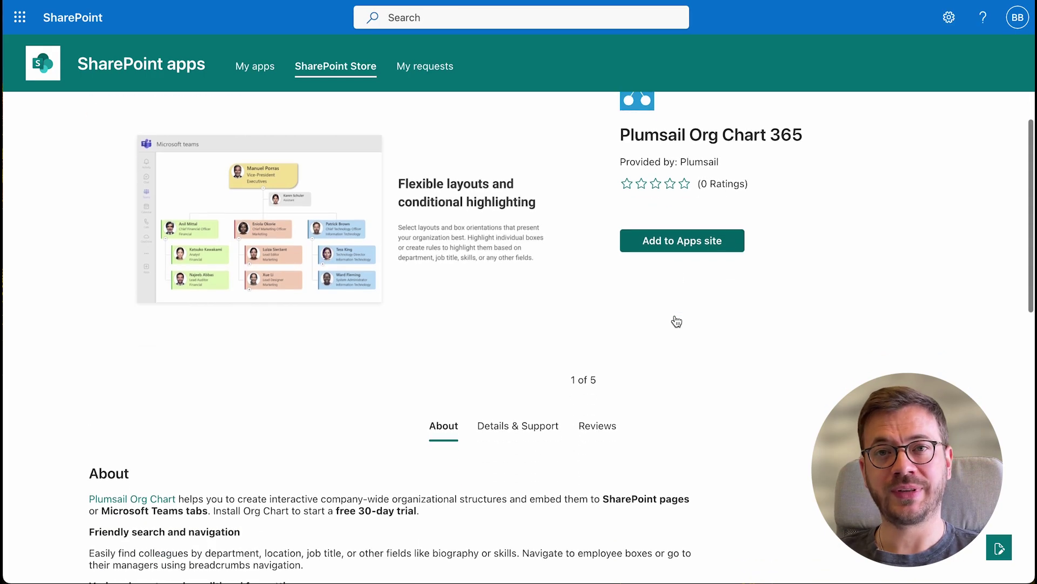
scroll(676, 320, "down", 6)
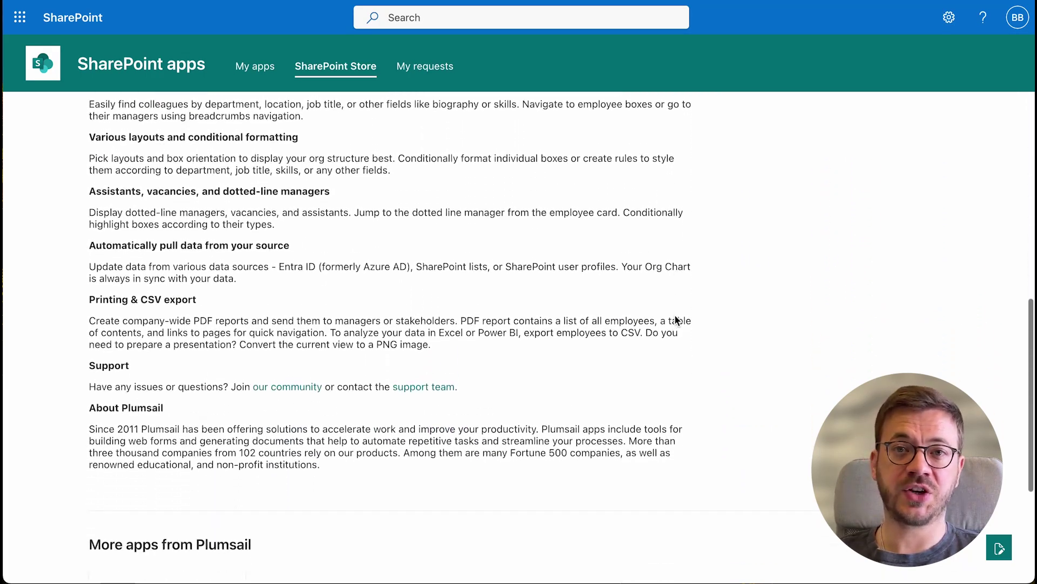
scroll(675, 321, "up", 13)
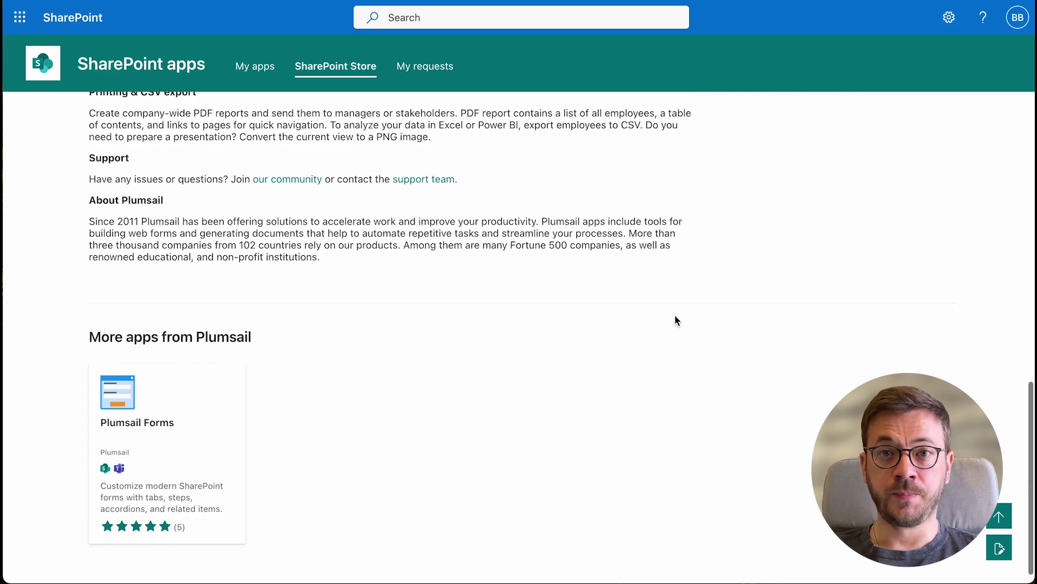
scroll(676, 320, "up", 1)
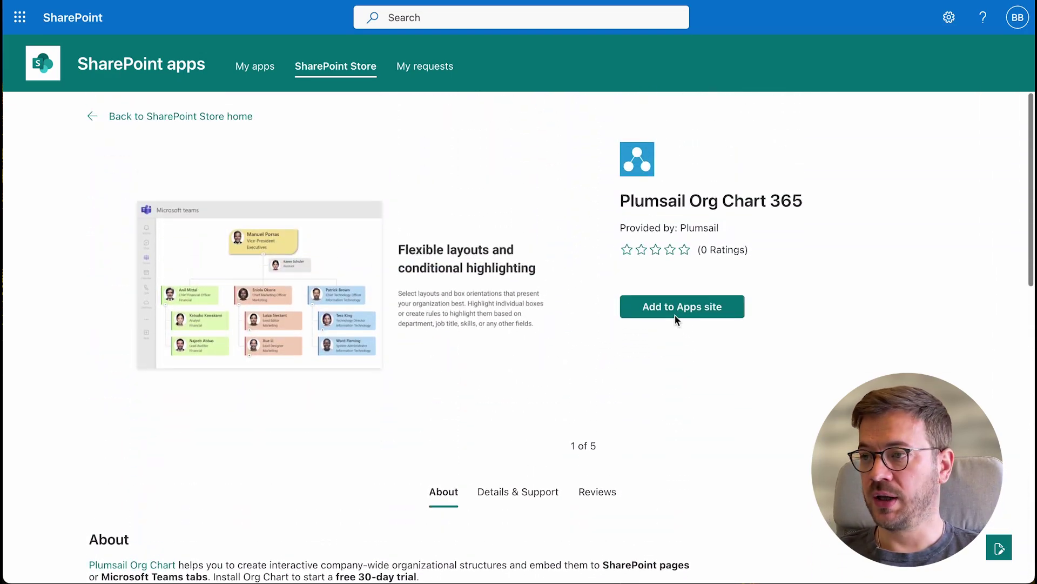
left_click(682, 306)
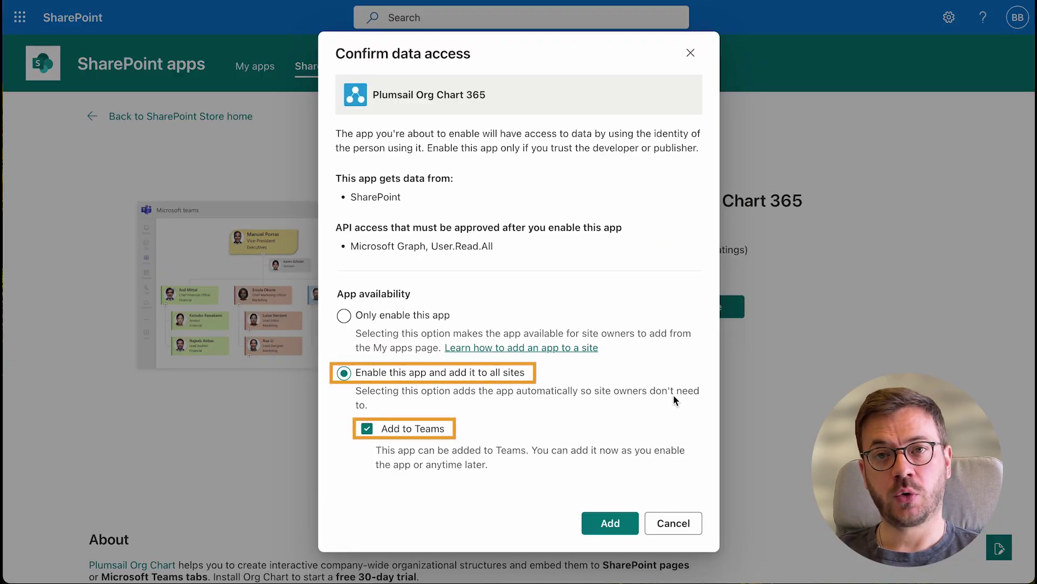
left_click(624, 524)
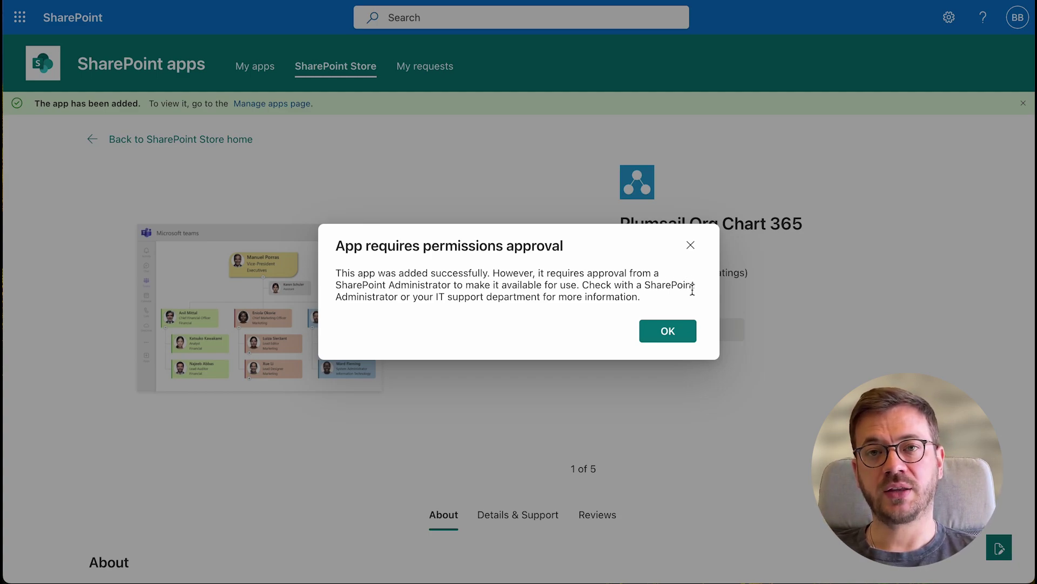
left_click(674, 335)
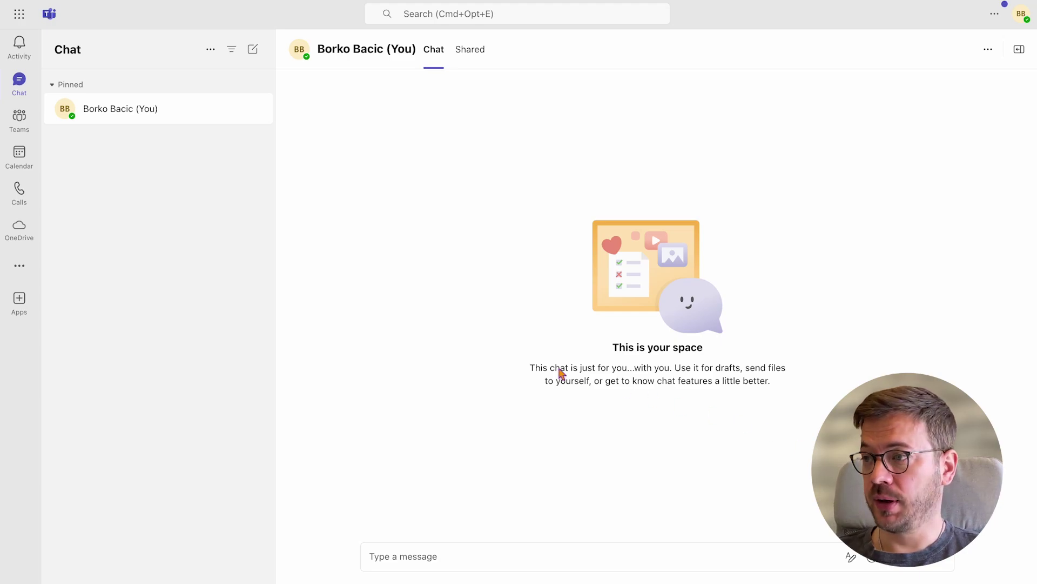
Search 'plumsail org chart' in Add a tab and save the Plumsail Org Chart tab
left_click(24, 129)
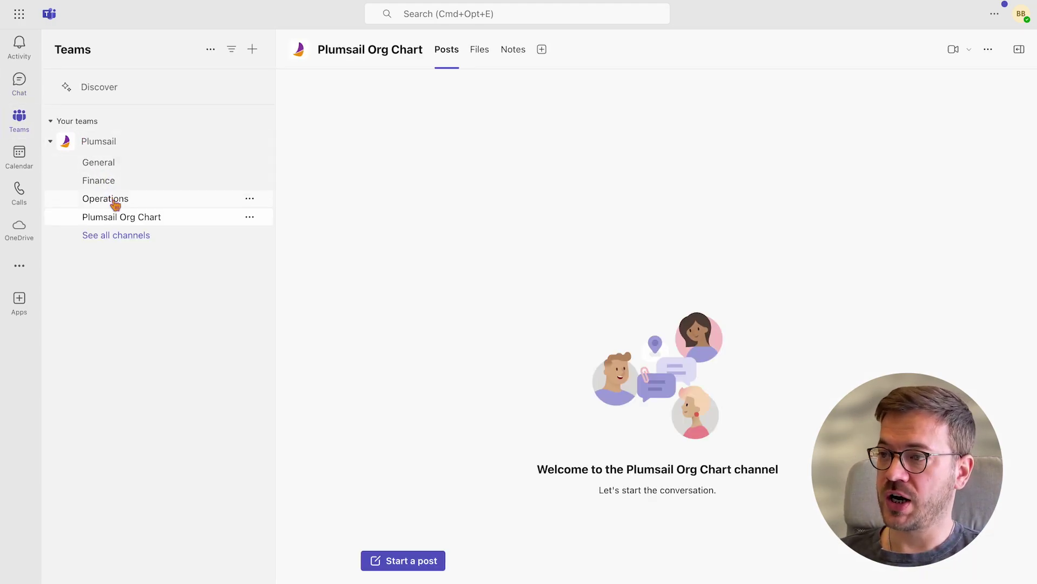
left_click(542, 50)
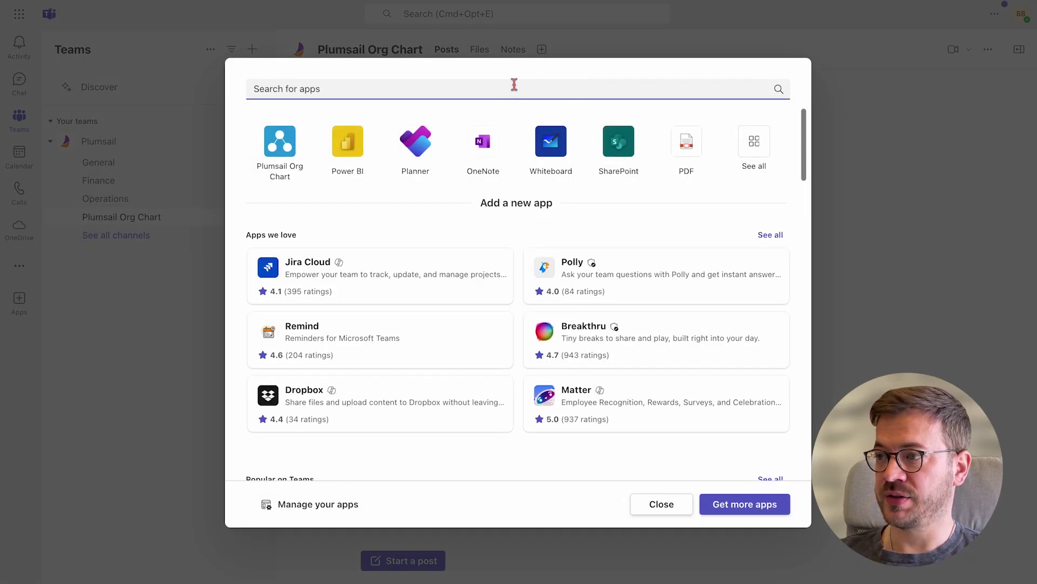
type("plumsail org chart")
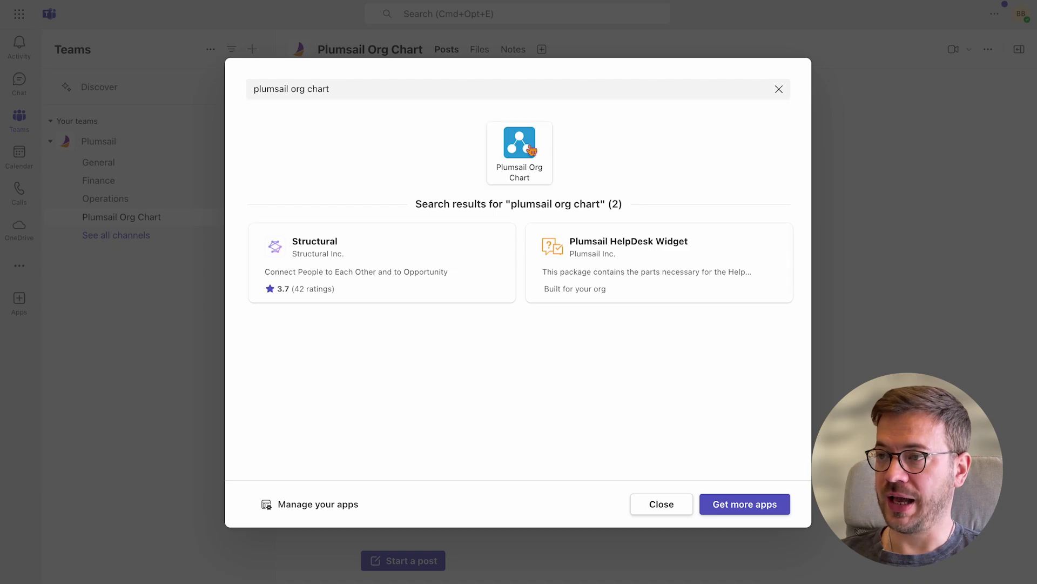
left_click(520, 143)
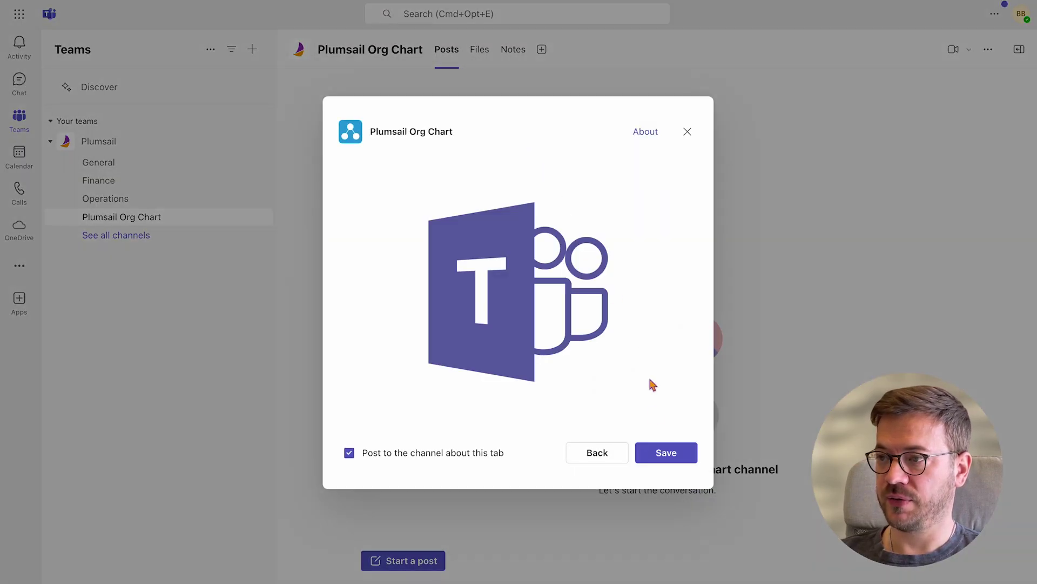
left_click(667, 453)
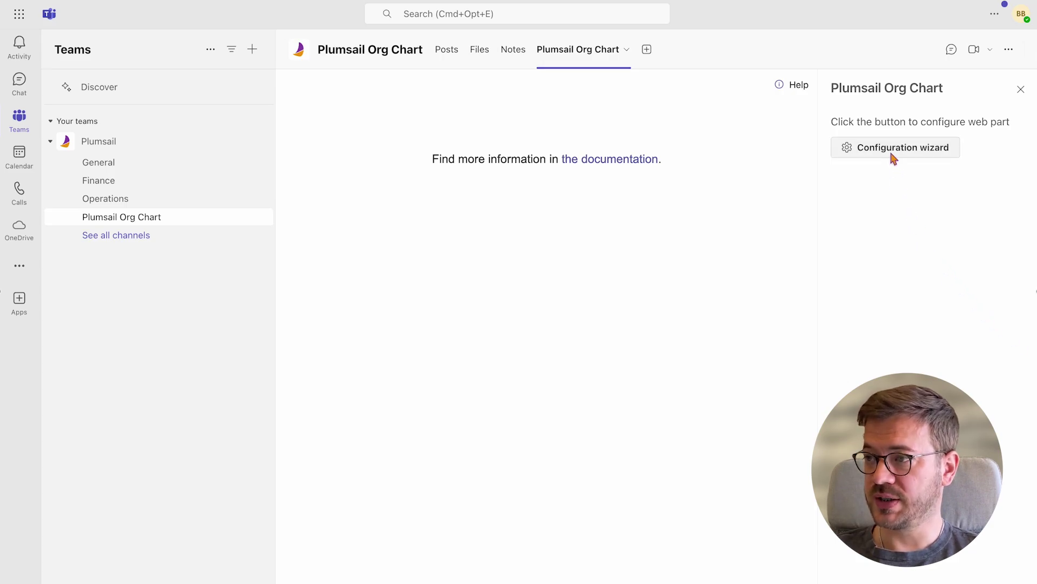
In the Configuration wizard, create a new SharePoint list named 'Org Chart Test' and continue
left_click(892, 157)
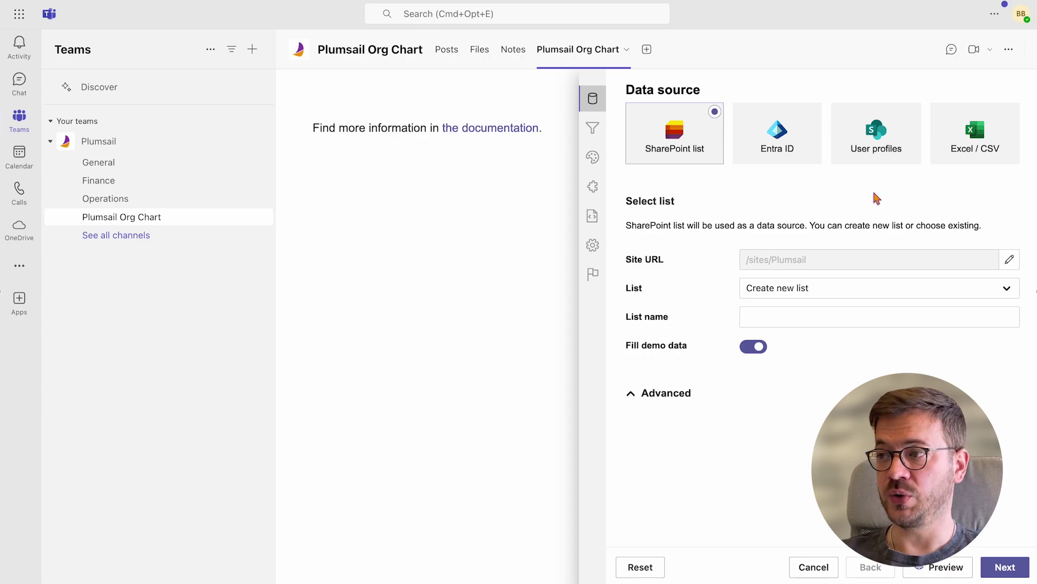
left_click(810, 323)
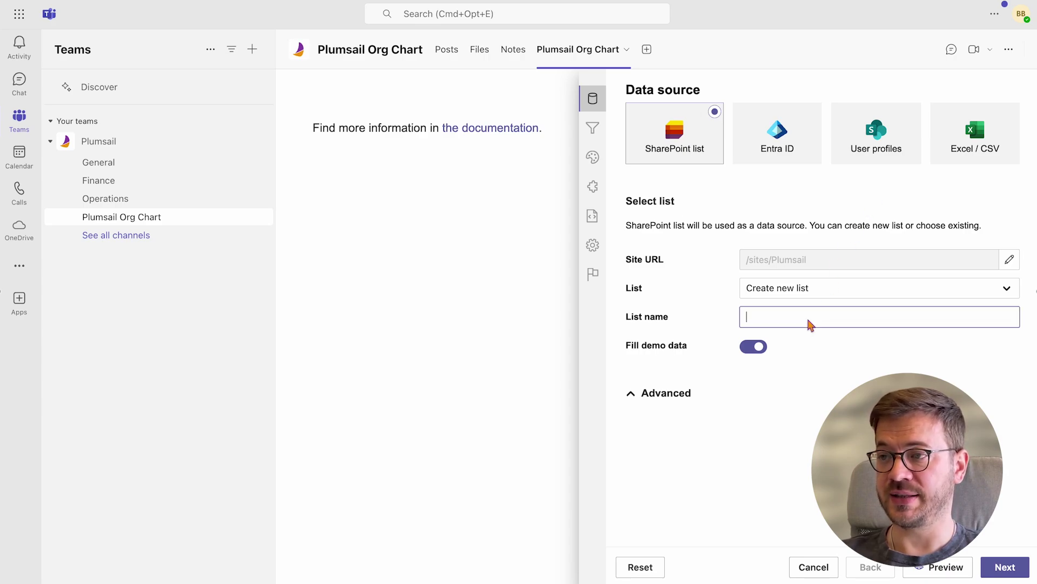
type("Org Chart")
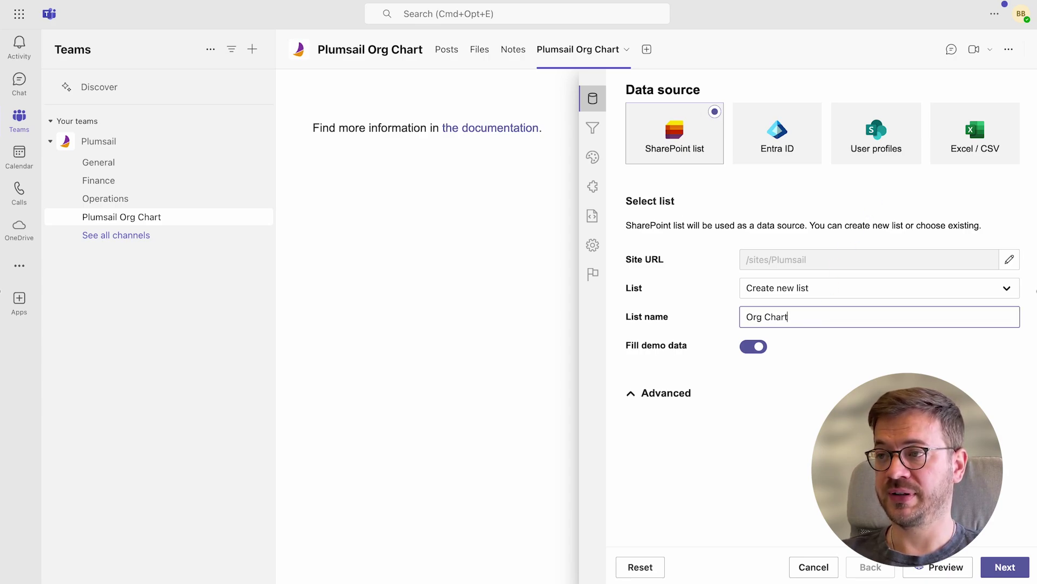
type(" Test")
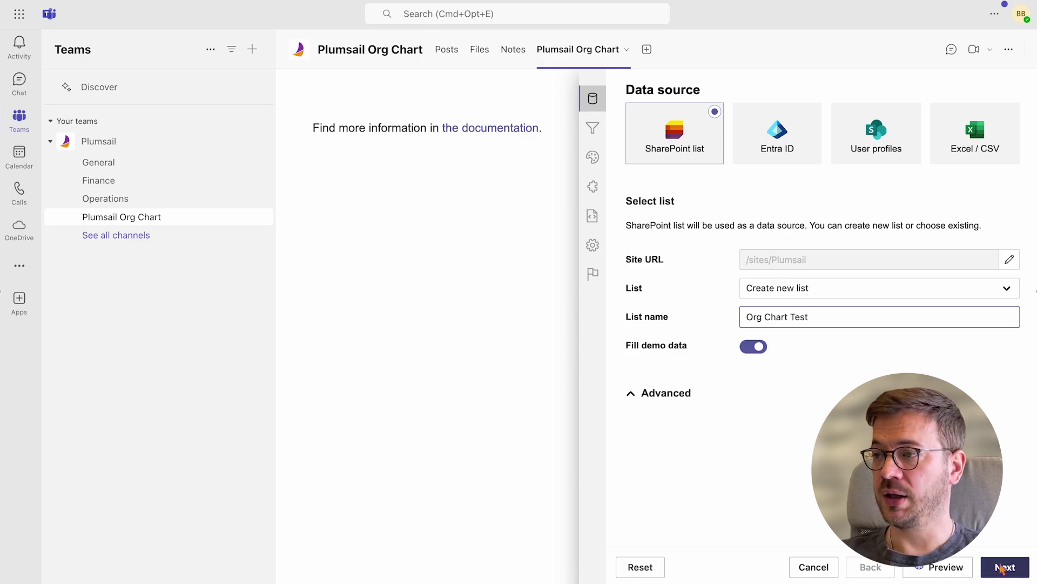
left_click(1001, 567)
Step through the remaining wizard pages and finish the org chart setup
left_click(1001, 567)
left_click(1001, 568)
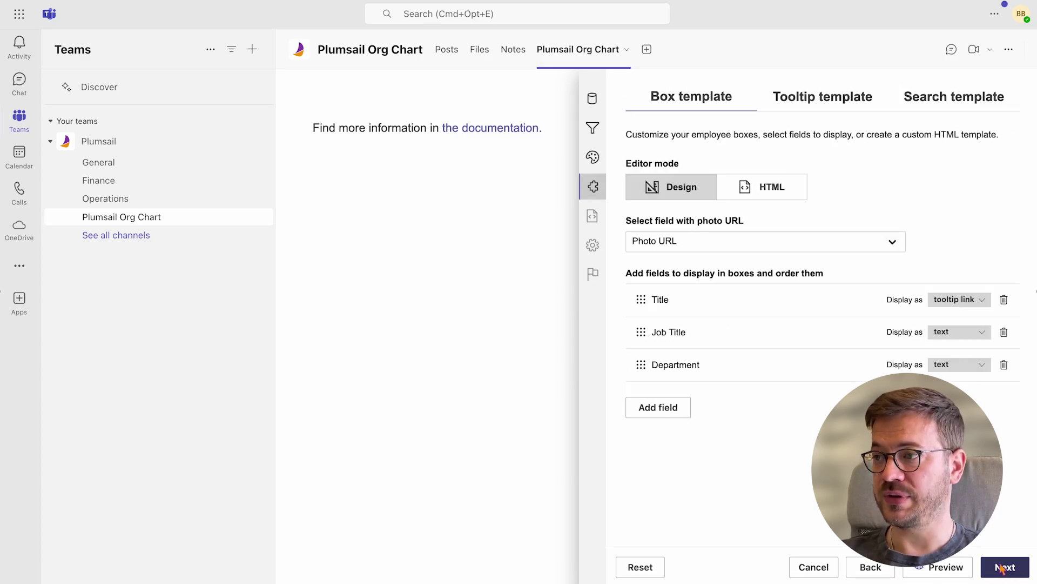
left_click(1001, 567)
left_click(1001, 568)
left_click(1001, 567)
left_click(1001, 567)
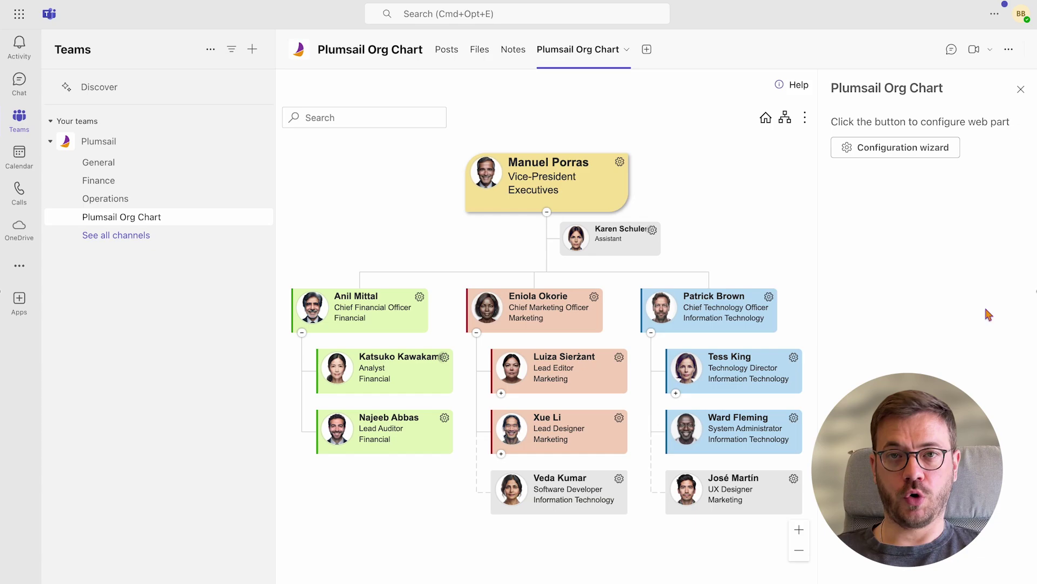
left_click(1020, 85)
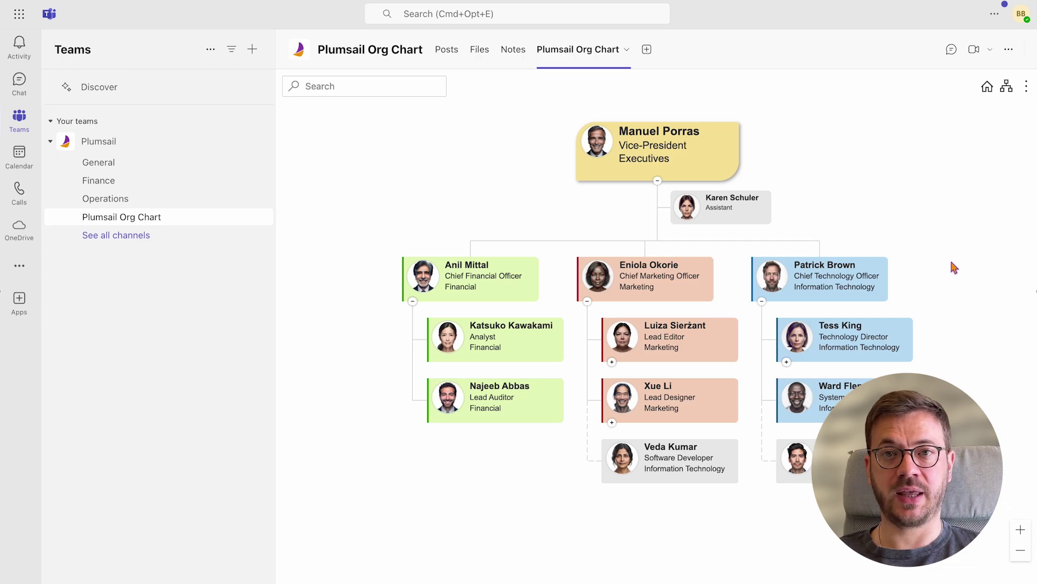
left_click(787, 362)
left_click(600, 362)
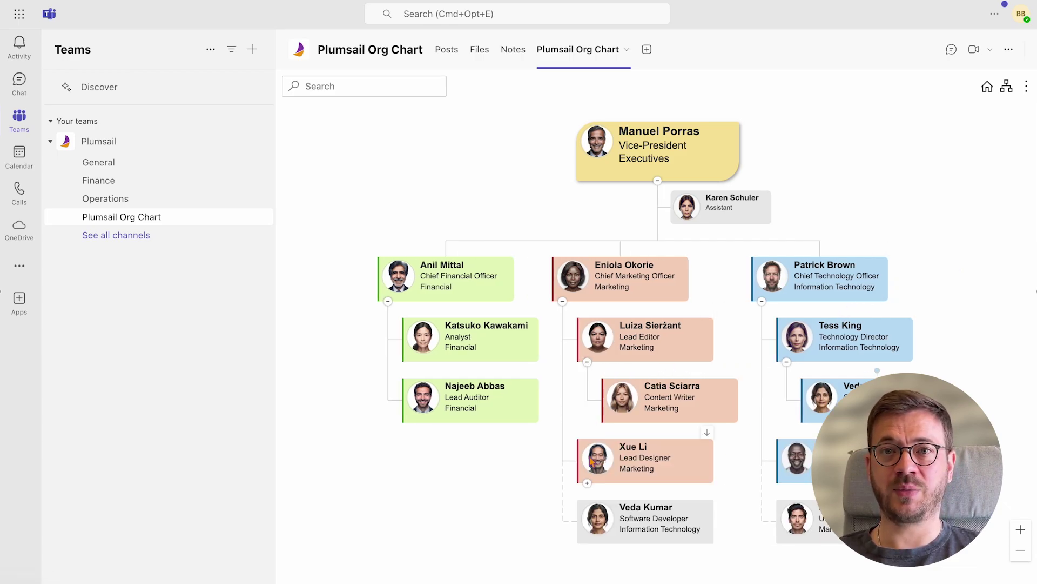
left_click(587, 482)
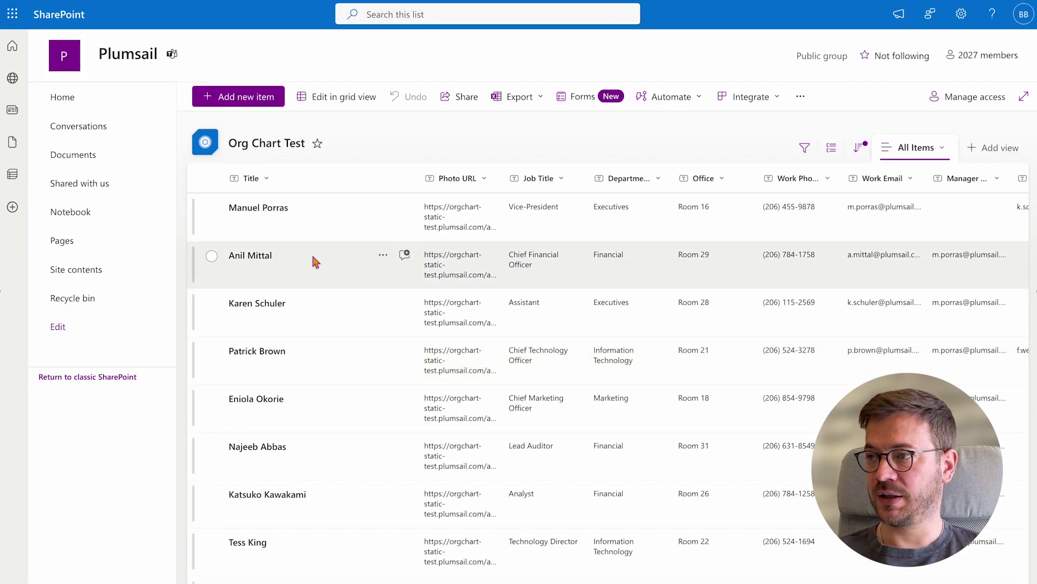
scroll(315, 262, "down", 5)
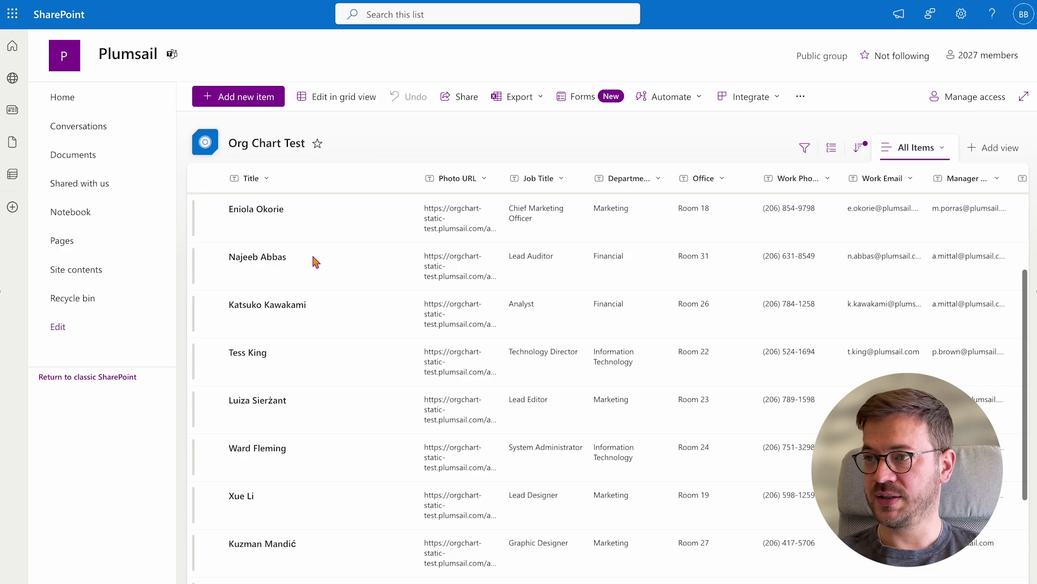
scroll(315, 262, "up", 5)
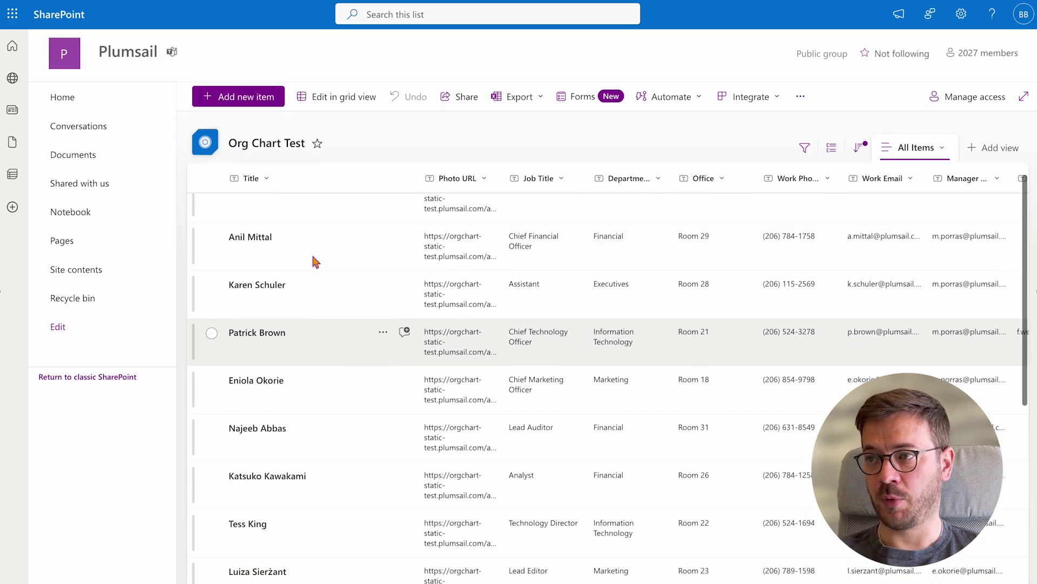
scroll(315, 262, "right", 1)
scroll(315, 262, "right", 1)
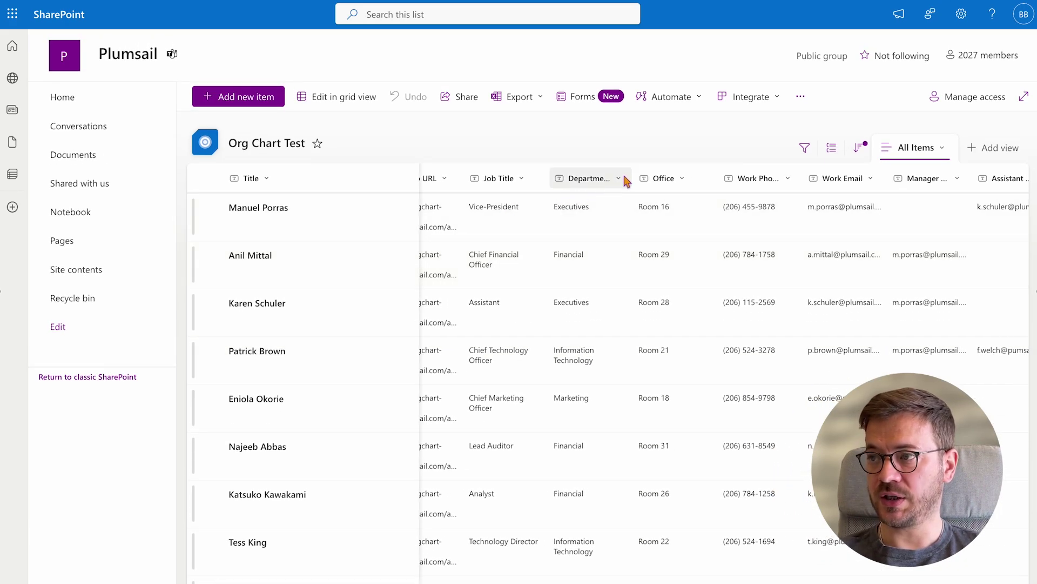
Widen the Department, Work Phone and Dotted-line Manager Email columns
left_click_drag(633, 178, 650, 178)
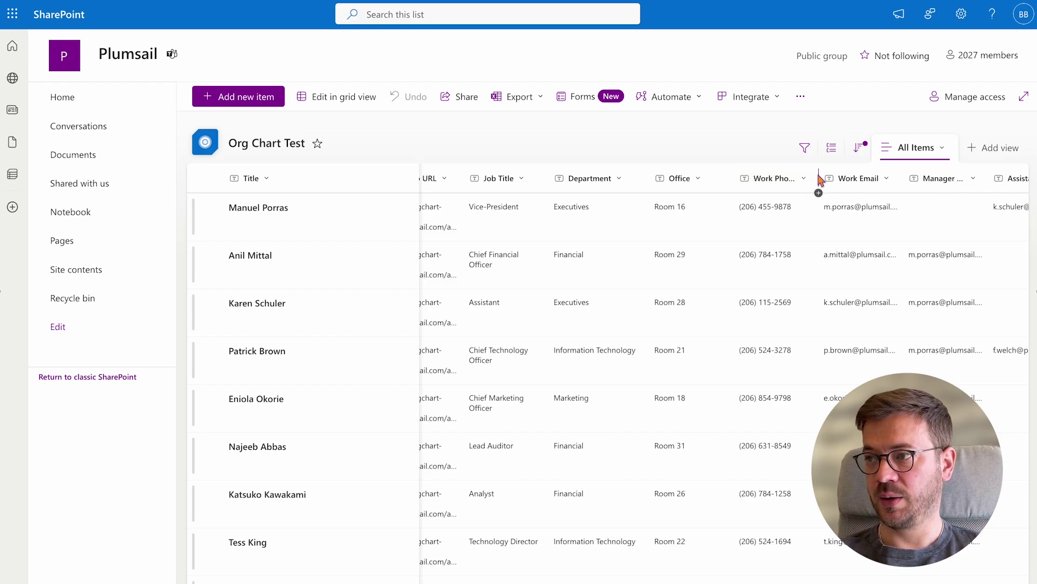
left_click_drag(820, 178, 840, 179)
scroll(865, 292, "right", 5)
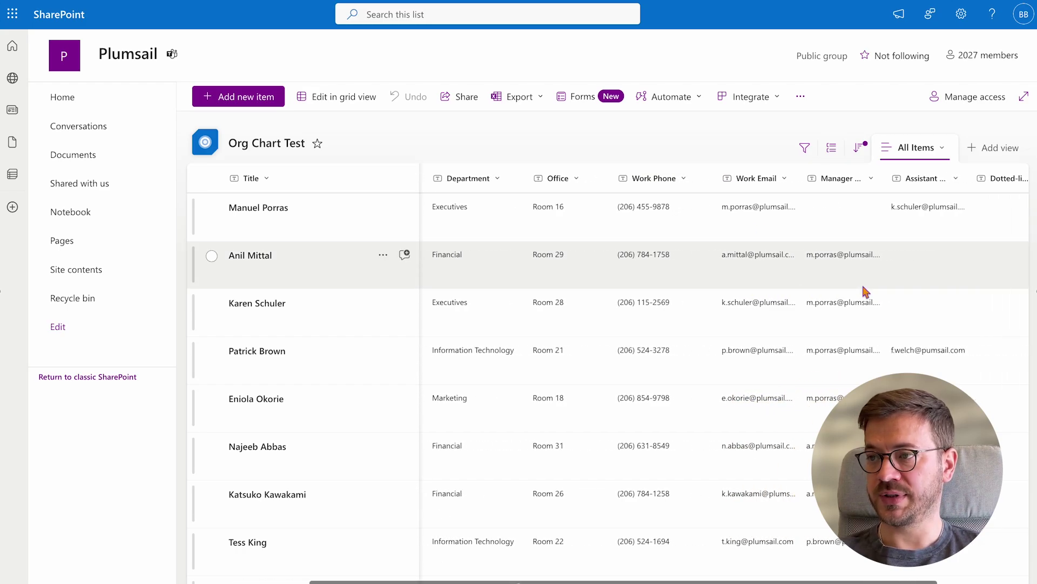
scroll(866, 292, "right", 2)
left_click_drag(950, 181, 1033, 188)
scroll(931, 331, "right", 2)
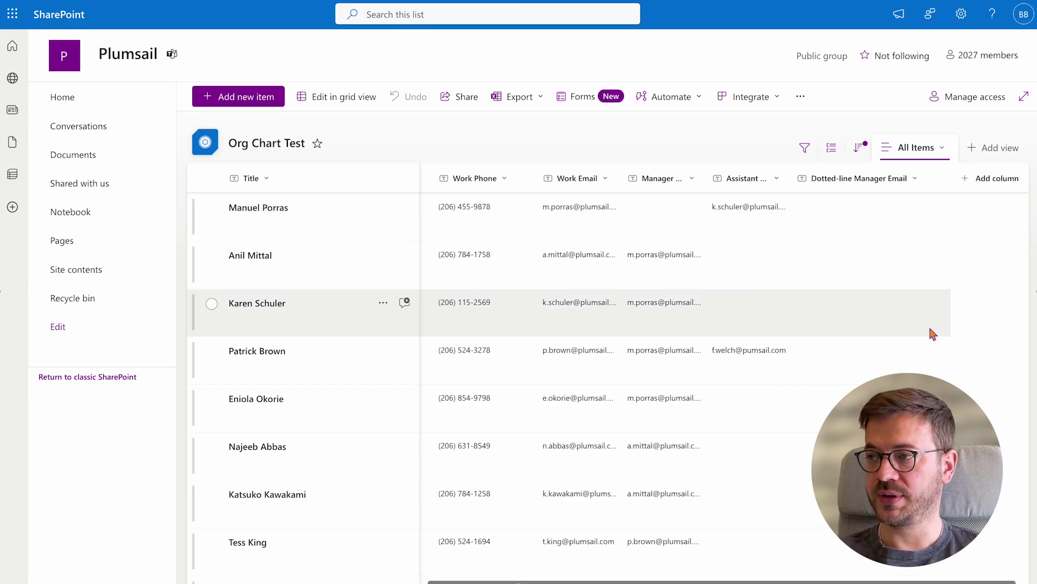
scroll(933, 332, "left", 8)
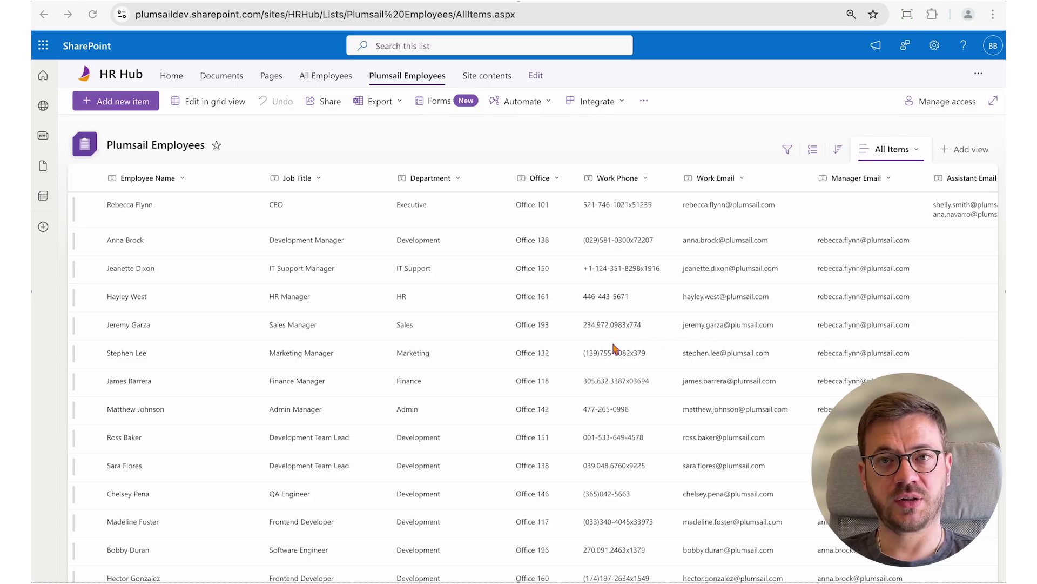
Browse the Plumsail Employees list's columns and rows in HR Hub
scroll(553, 354, "right", 2)
scroll(554, 354, "right", 4)
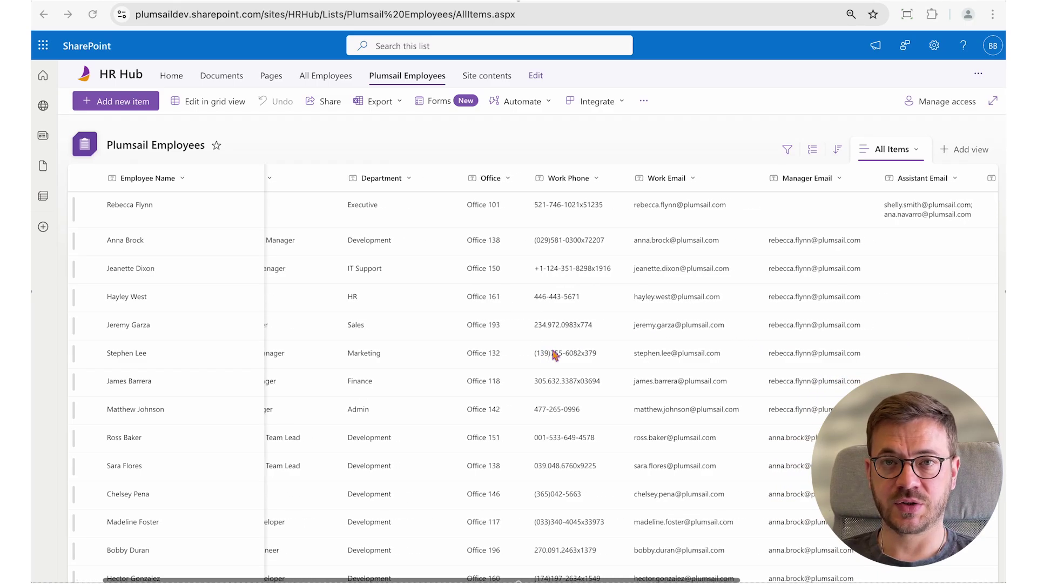
scroll(552, 351, "right", 6)
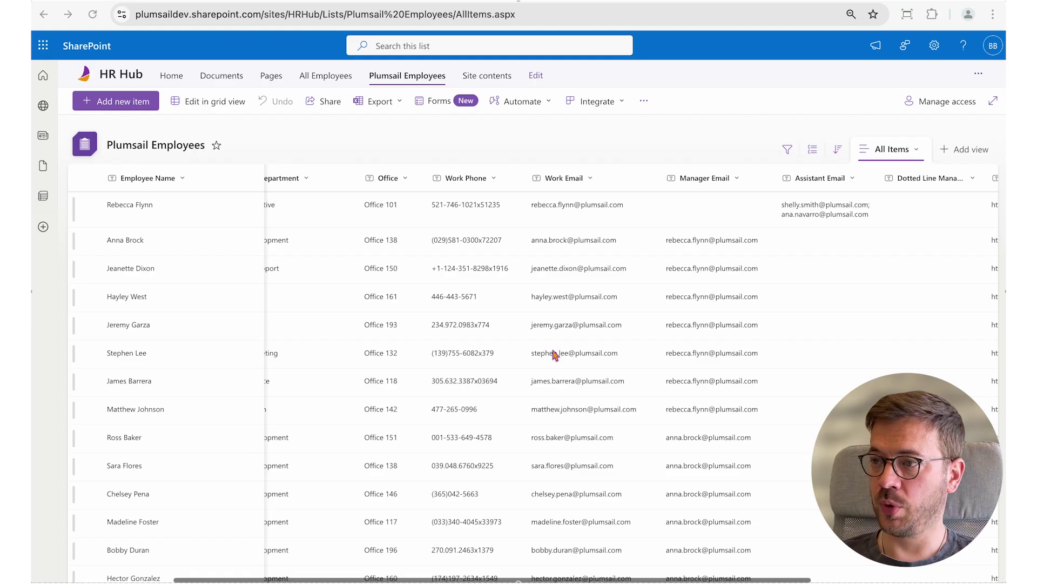
scroll(554, 354, "right", 4)
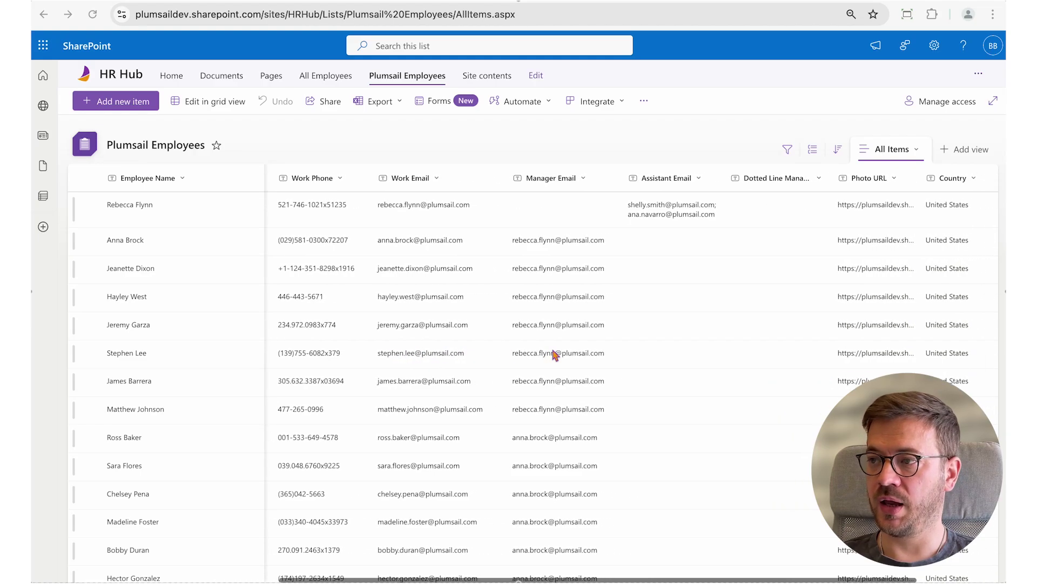
scroll(554, 354, "right", 2)
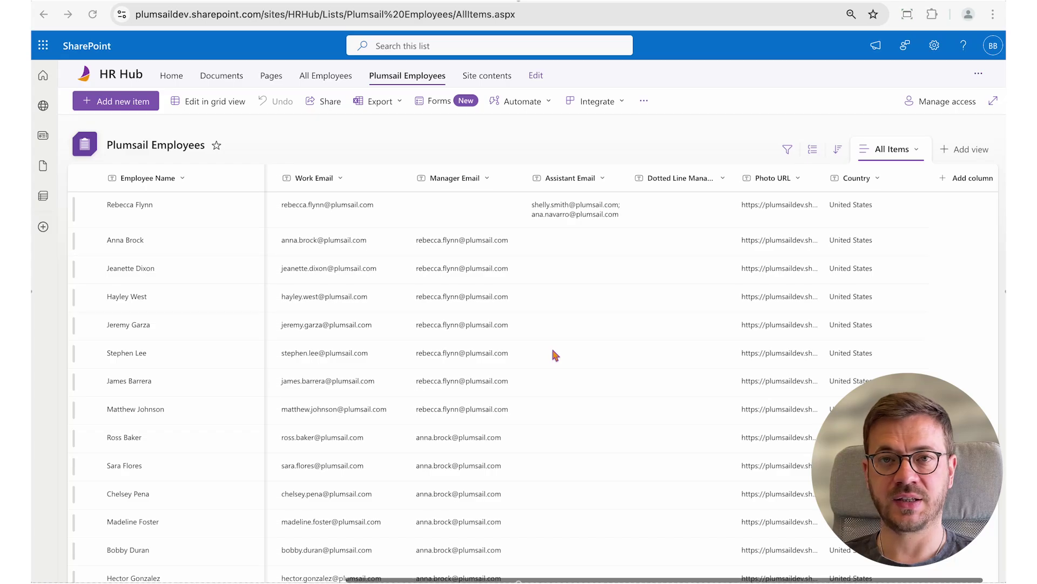
scroll(553, 354, "down", 3)
scroll(554, 354, "down", 5)
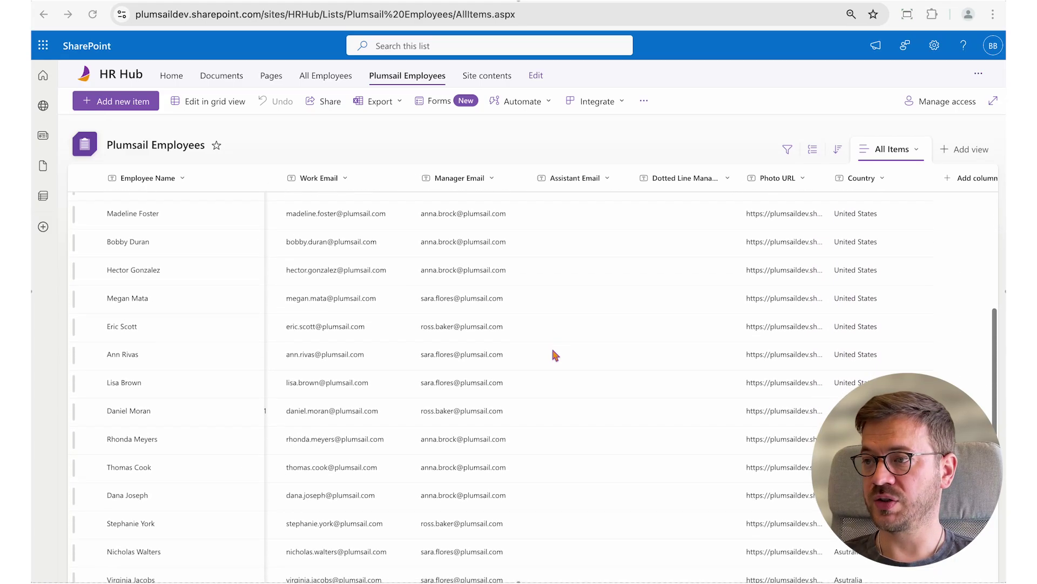
scroll(554, 354, "down", 8)
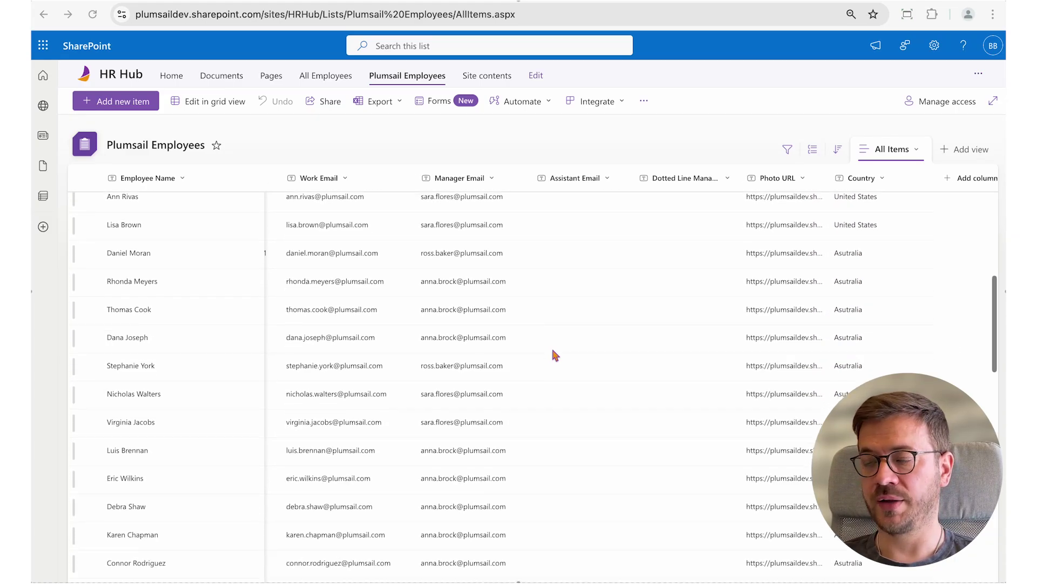
scroll(554, 354, "down", 5)
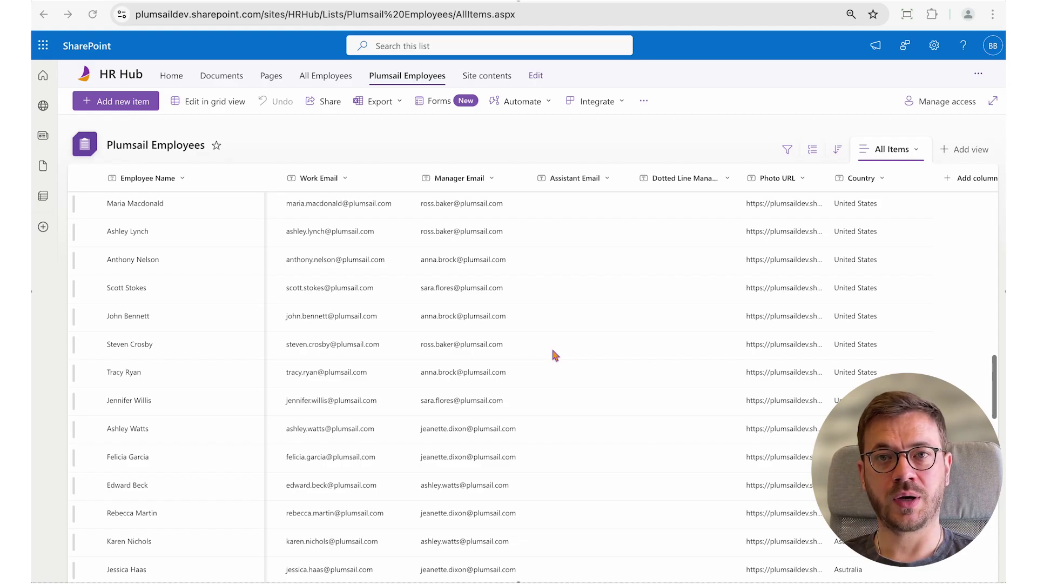
Select the /sites/HRHub path in the browser's web address
left_click(290, 14)
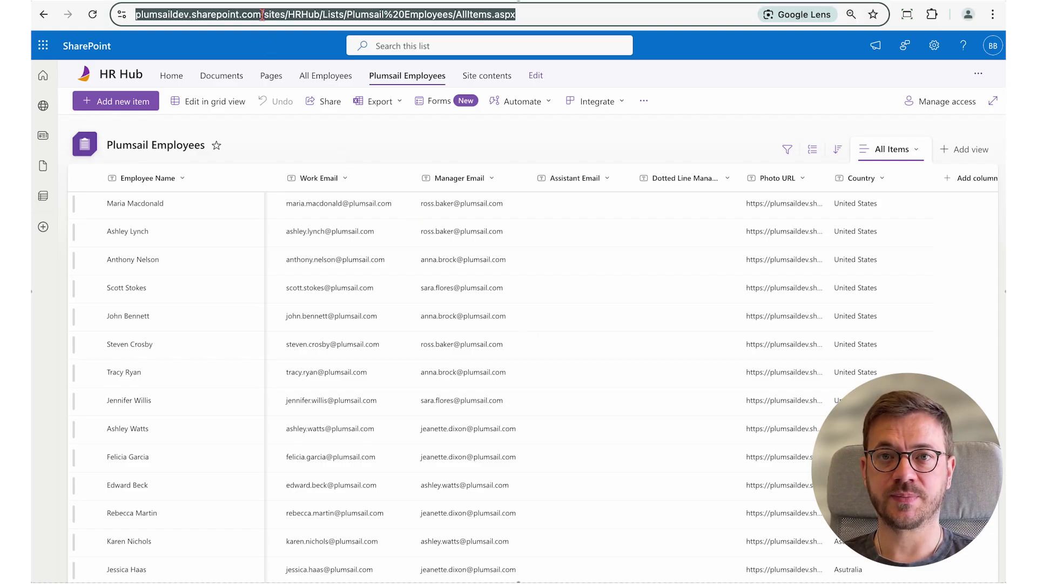
left_click(291, 15)
left_click_drag(291, 15, 353, 14)
key("super+c")
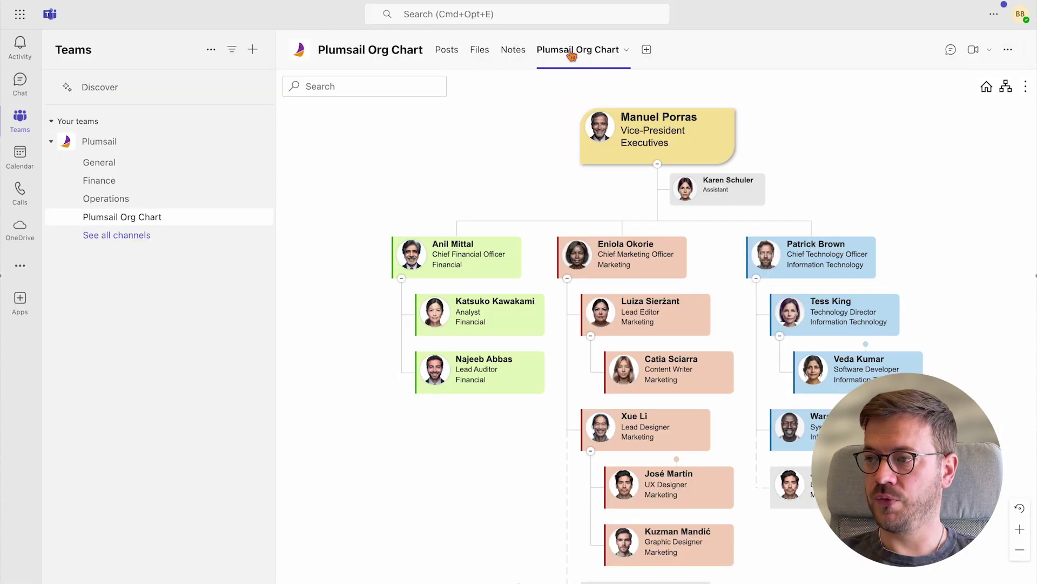
Reopen the org chart configuration wizard from the tab's settings
left_click(626, 51)
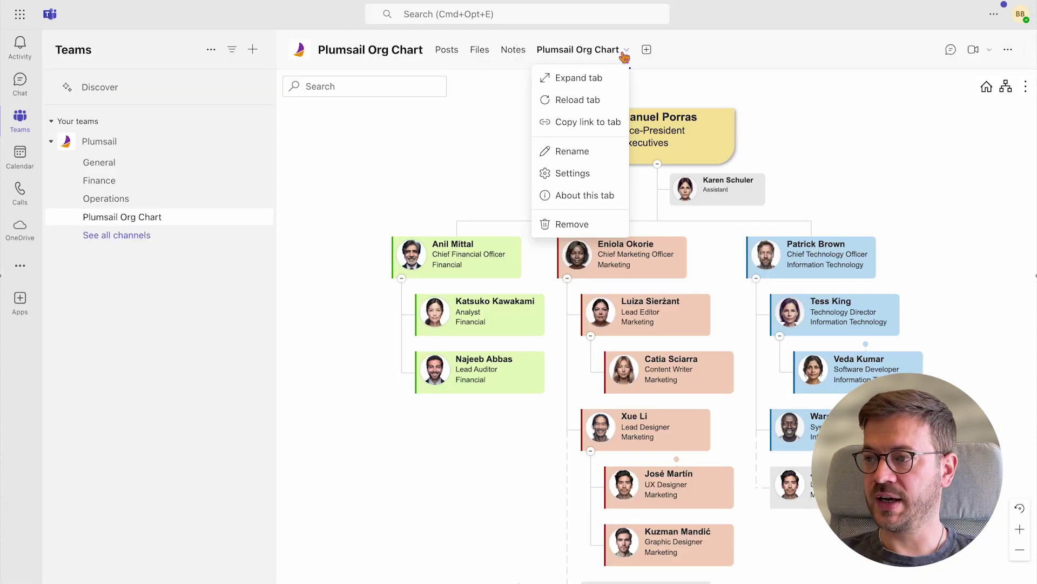
left_click(586, 177)
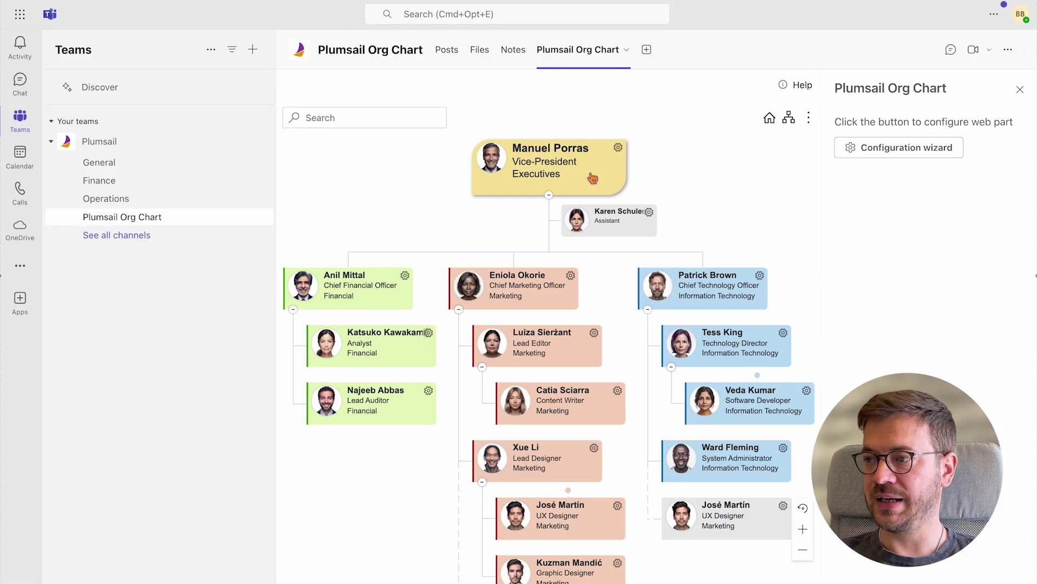
left_click(871, 146)
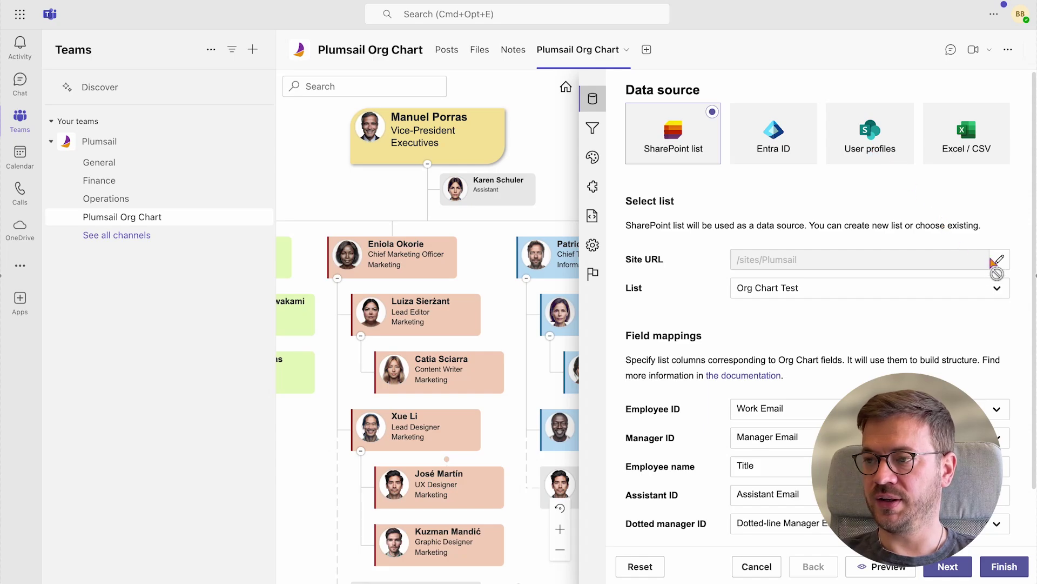
Paste /sites/HRHub as Site URL, confirm, and choose the Plumsail Employees list
triple_click(898, 258)
key("super+v")
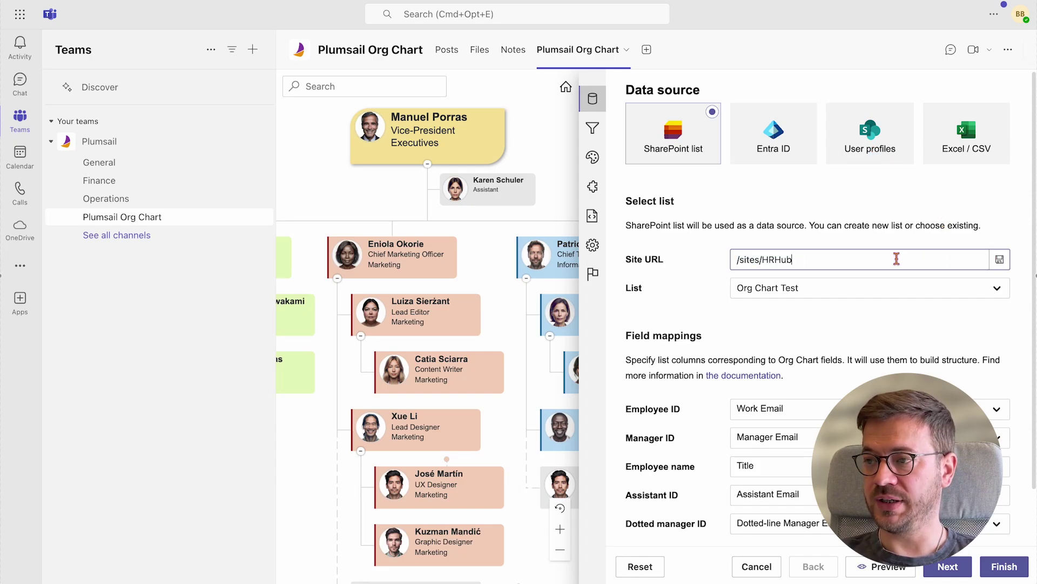
left_click(999, 259)
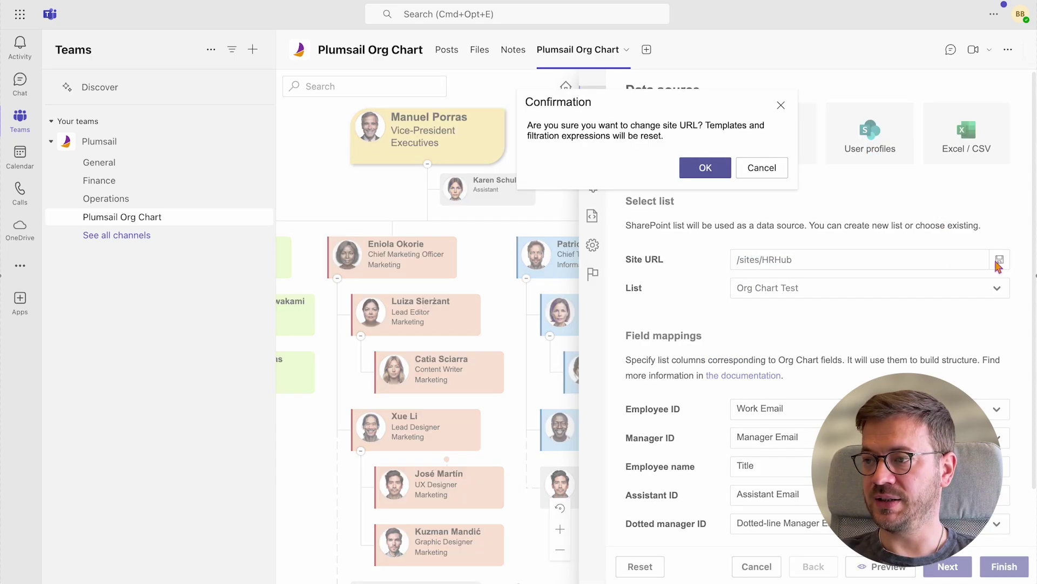
left_click(698, 170)
left_click(1003, 290)
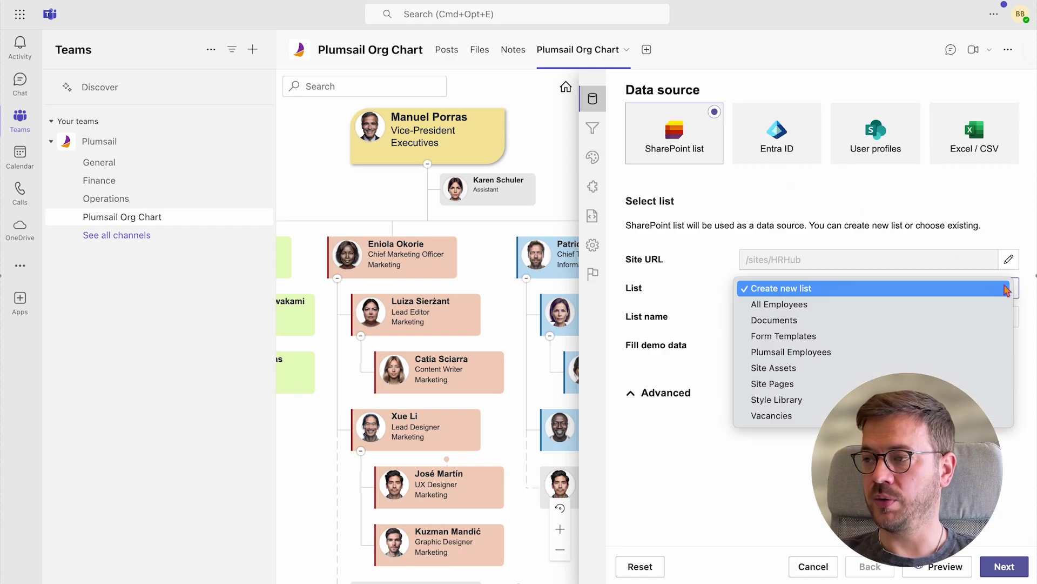
left_click(922, 352)
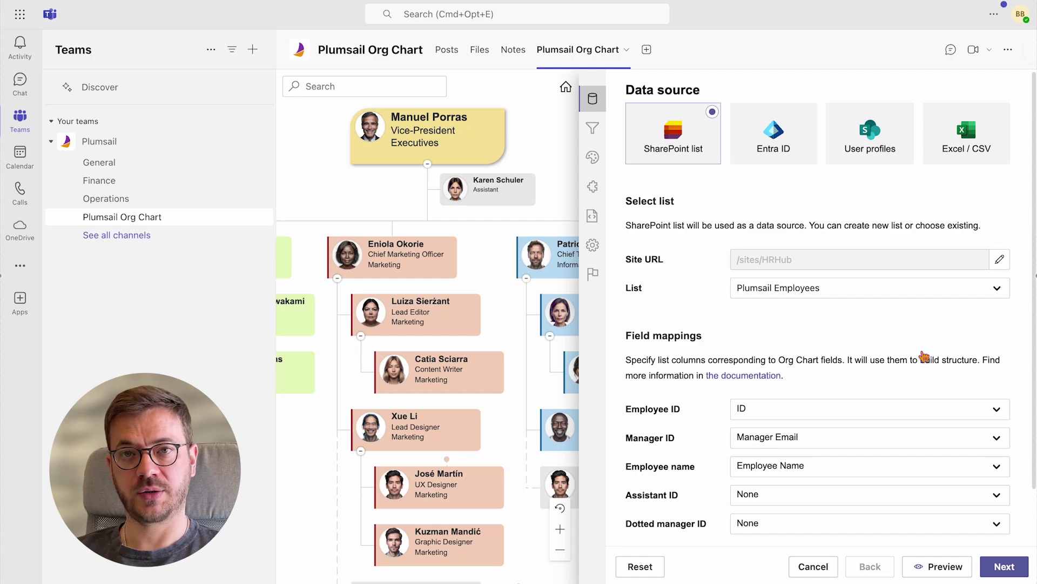
Map the Employee ID field to the Work Email column
scroll(924, 356, "down", 2)
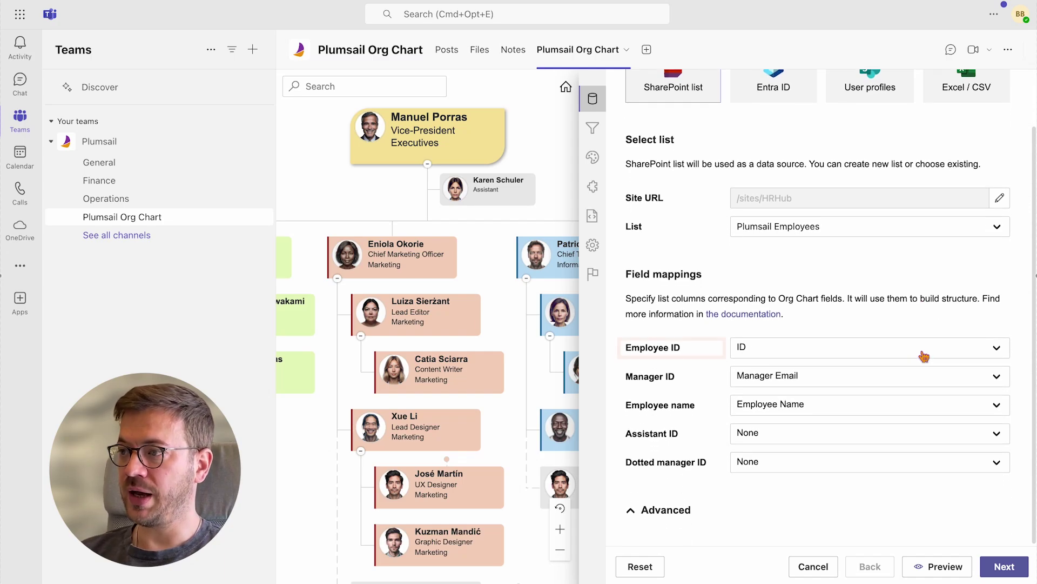
left_click(925, 352)
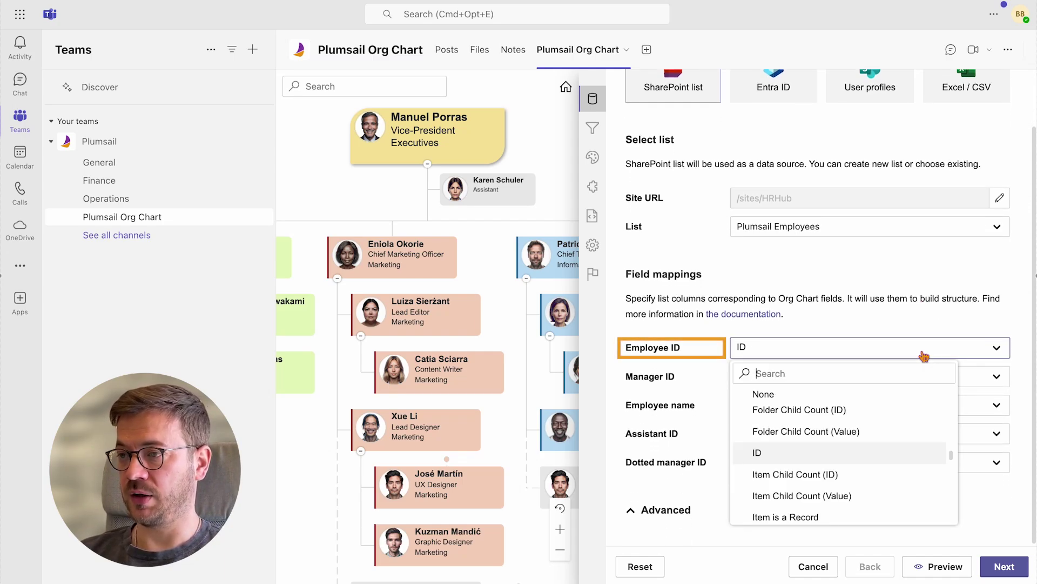
type("work")
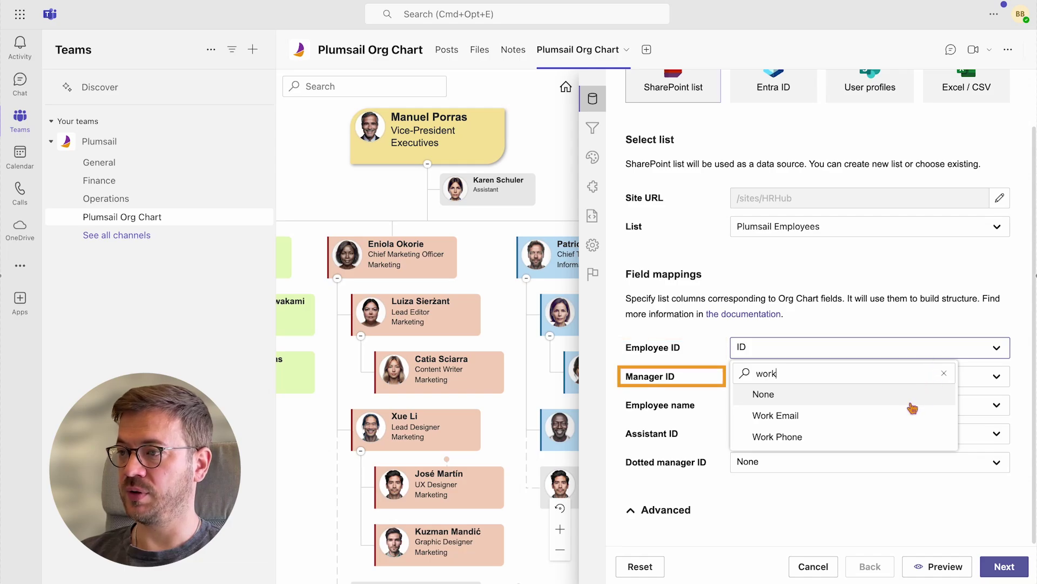
left_click(911, 414)
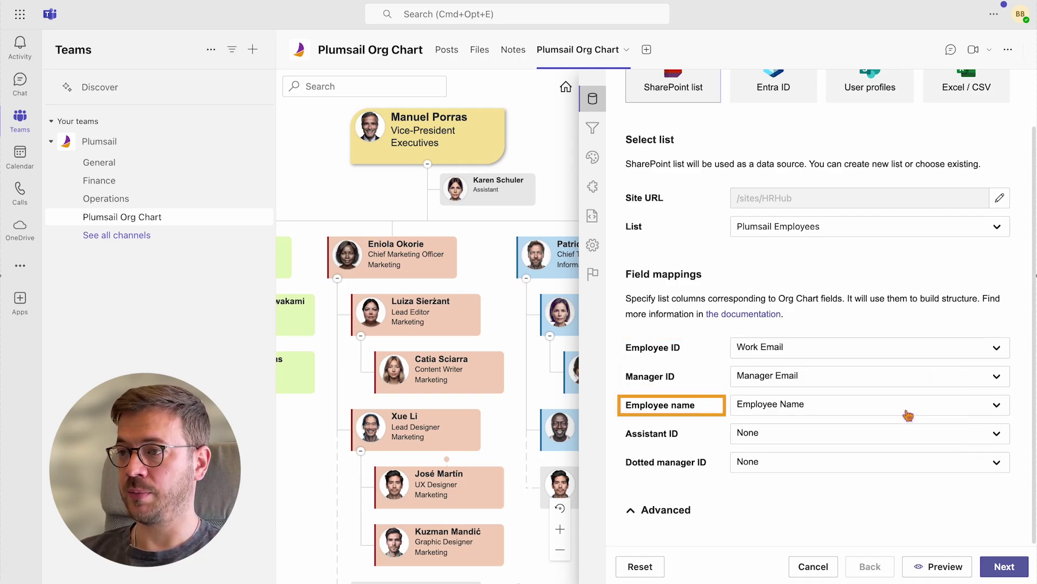
Map Assistant ID to Assistant Email and Dotted manager ID to Dotted Line Manager Email
left_click(909, 439)
type("assi")
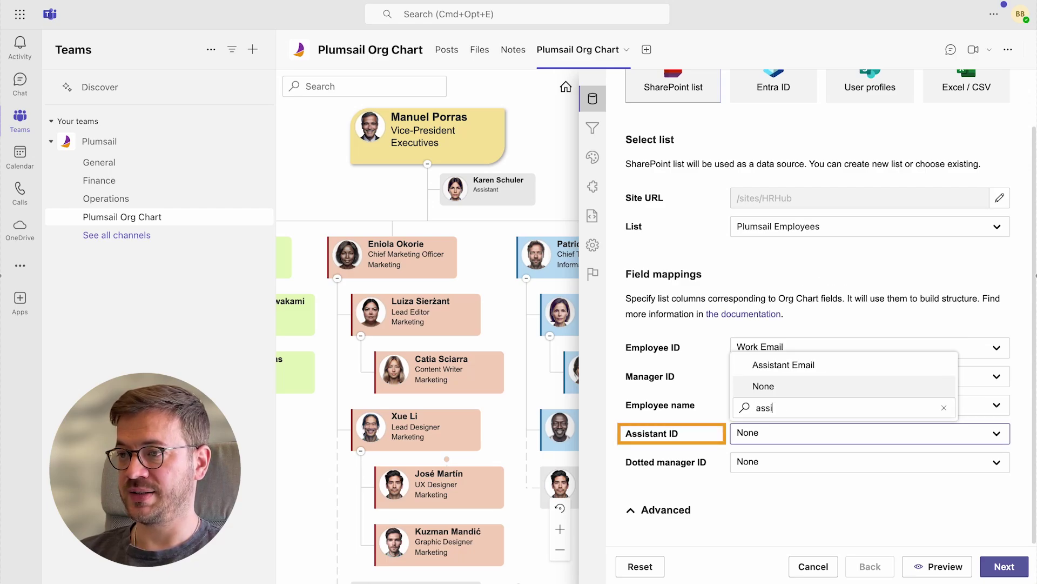
left_click(887, 367)
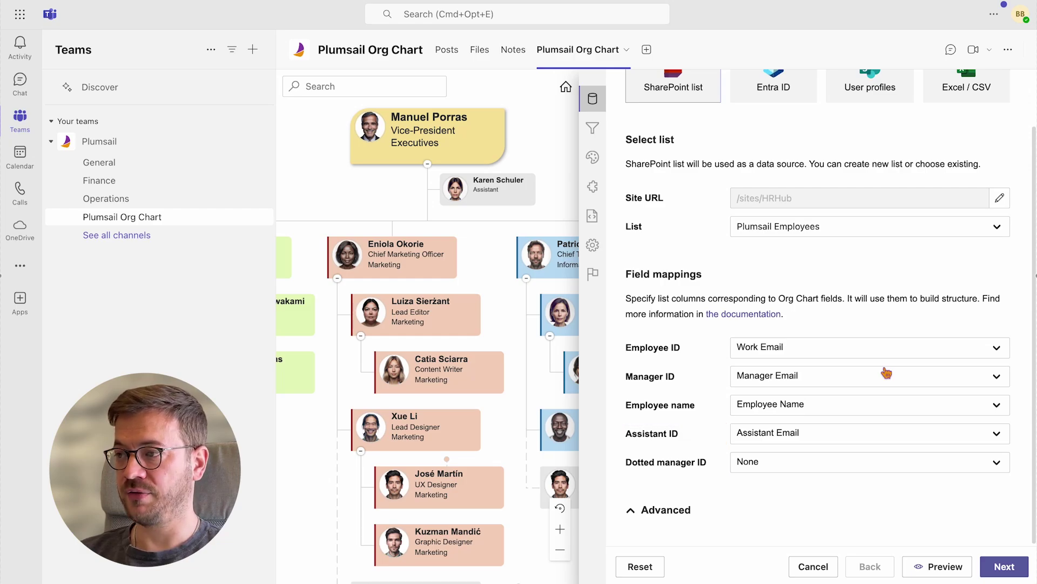
left_click(835, 466)
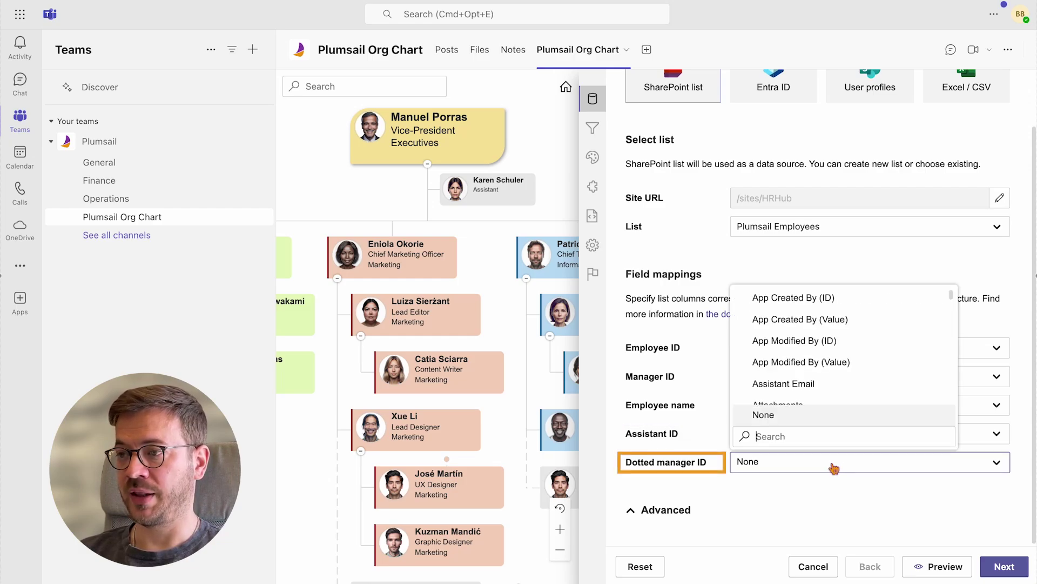
type("dotted")
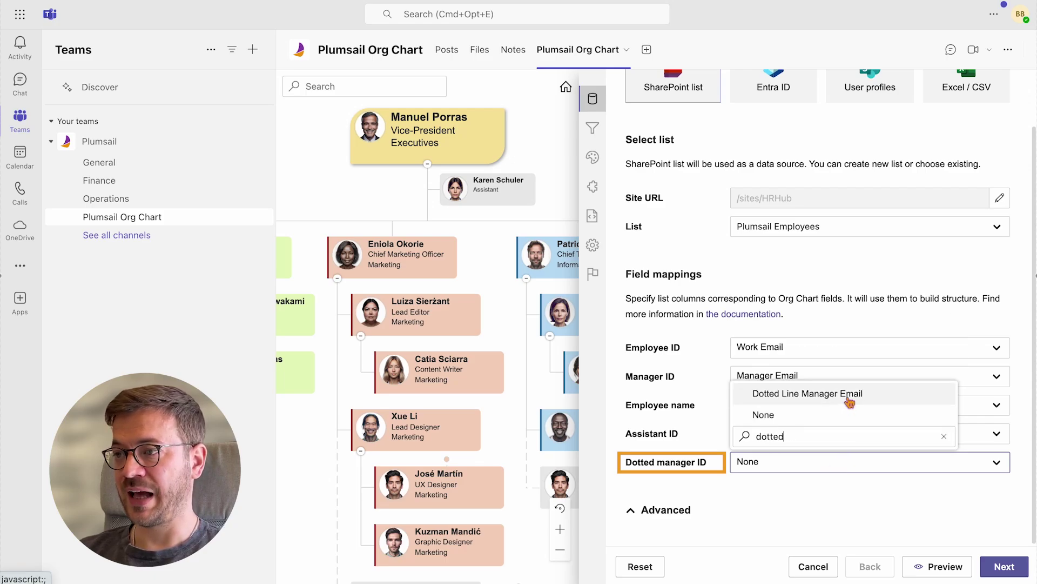
left_click(849, 396)
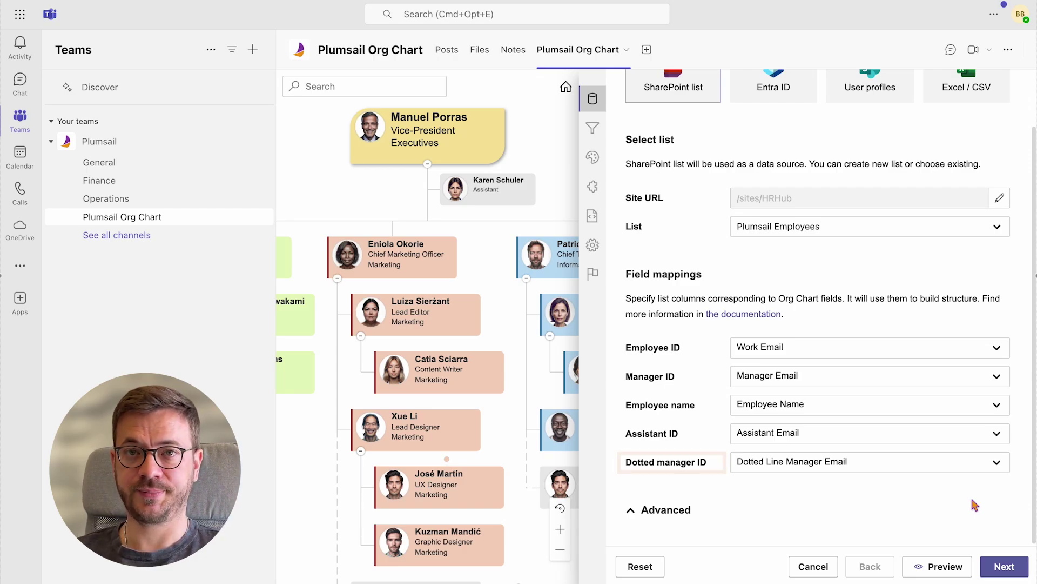
Expand Advanced options and try 'Search only in indexed list columns' and 'Enable vacancies', leaving both off
left_click(635, 516)
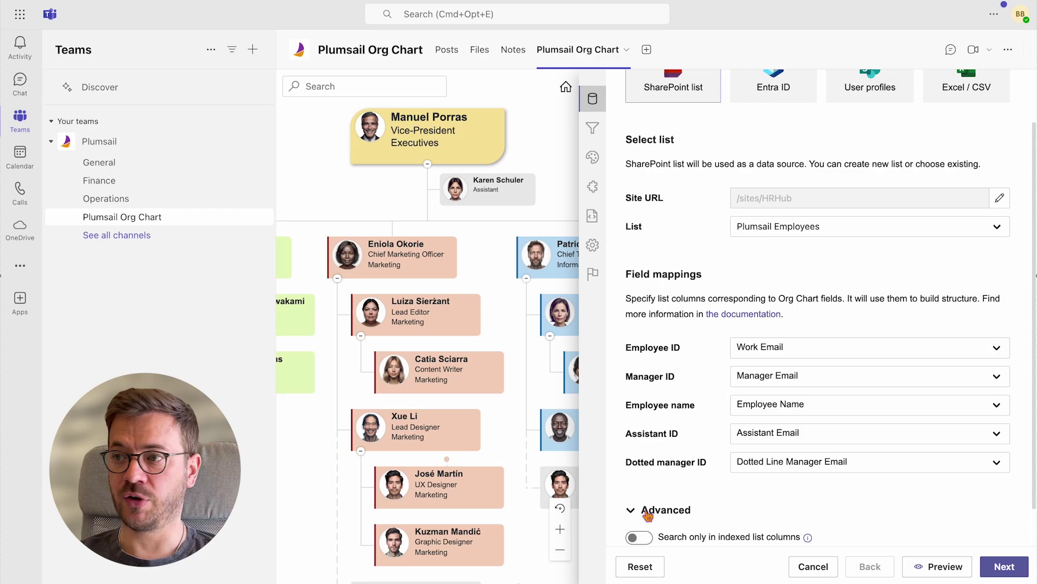
scroll(838, 500, "down", 1)
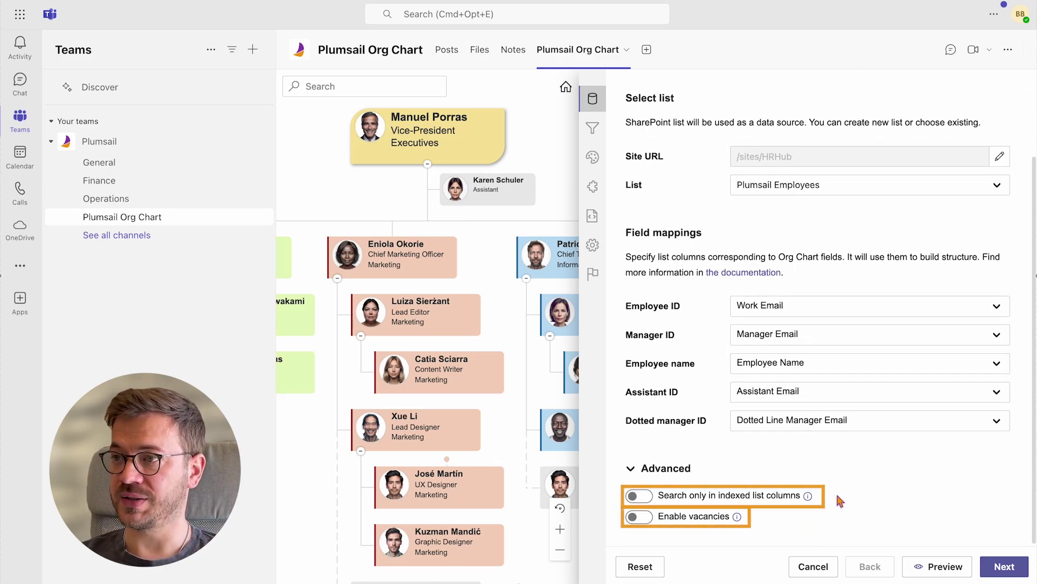
left_click(641, 496)
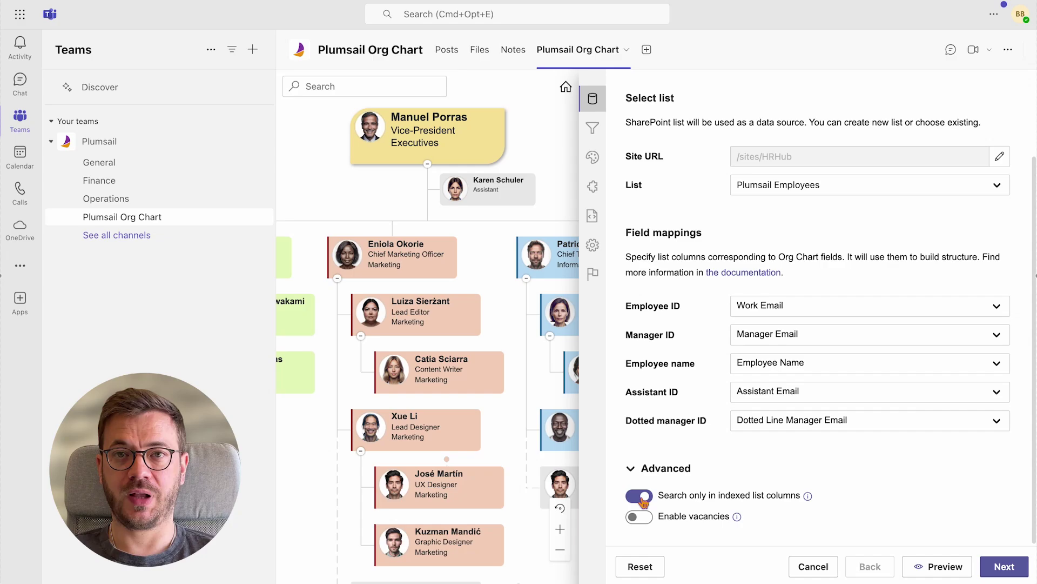
left_click(642, 498)
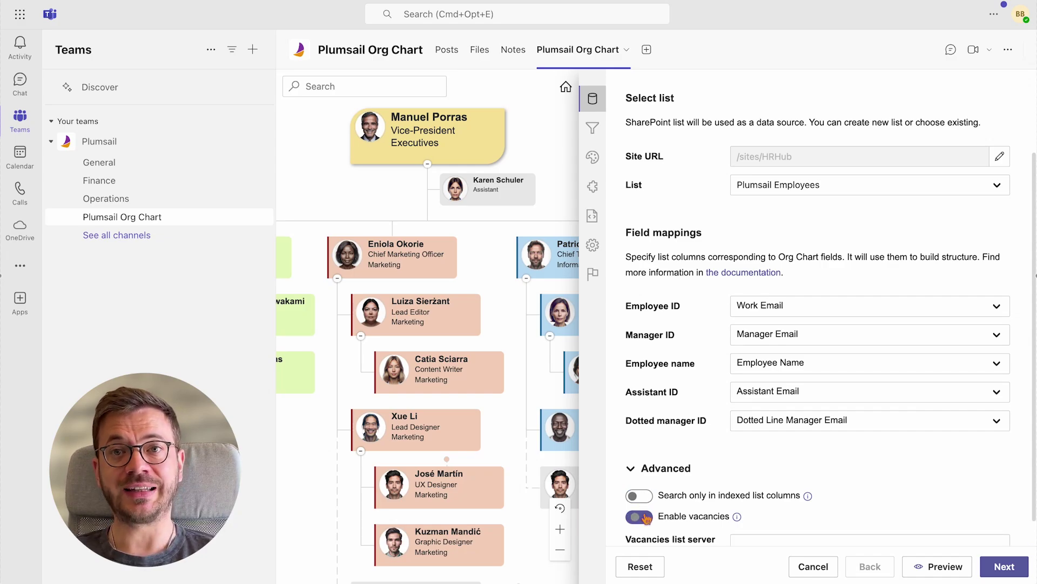
scroll(889, 488, "down", 1)
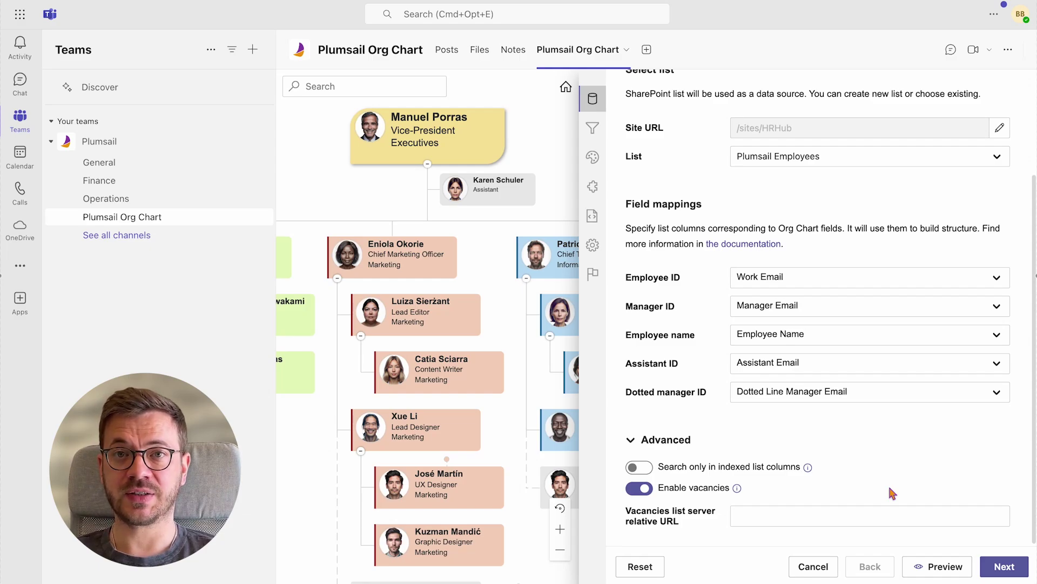
left_click(645, 489)
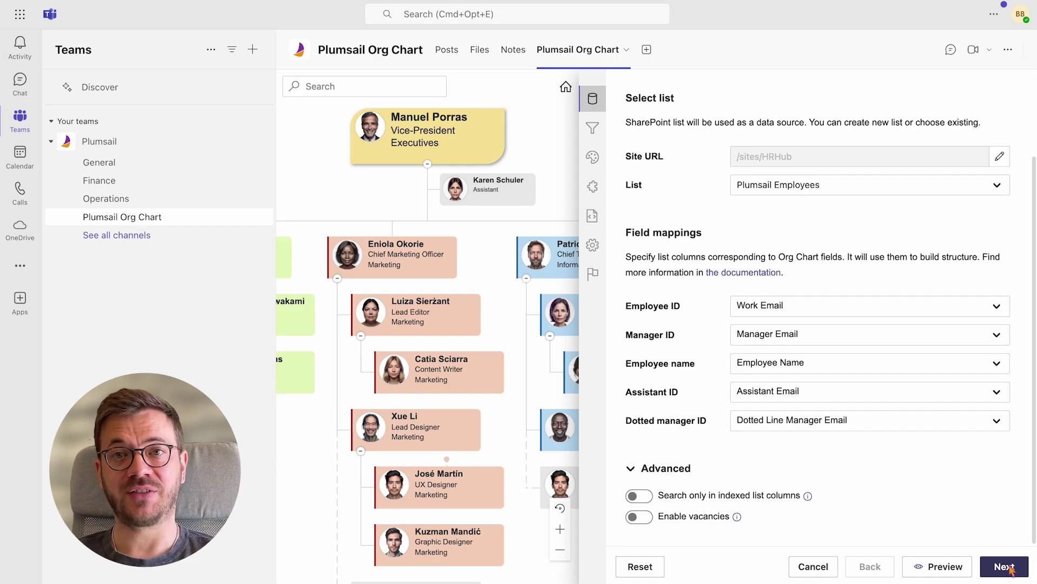
Skip through Filtration, Design, Box template, CSS and General settings unchanged and finish the wizard
left_click(1004, 566)
left_click(1004, 566)
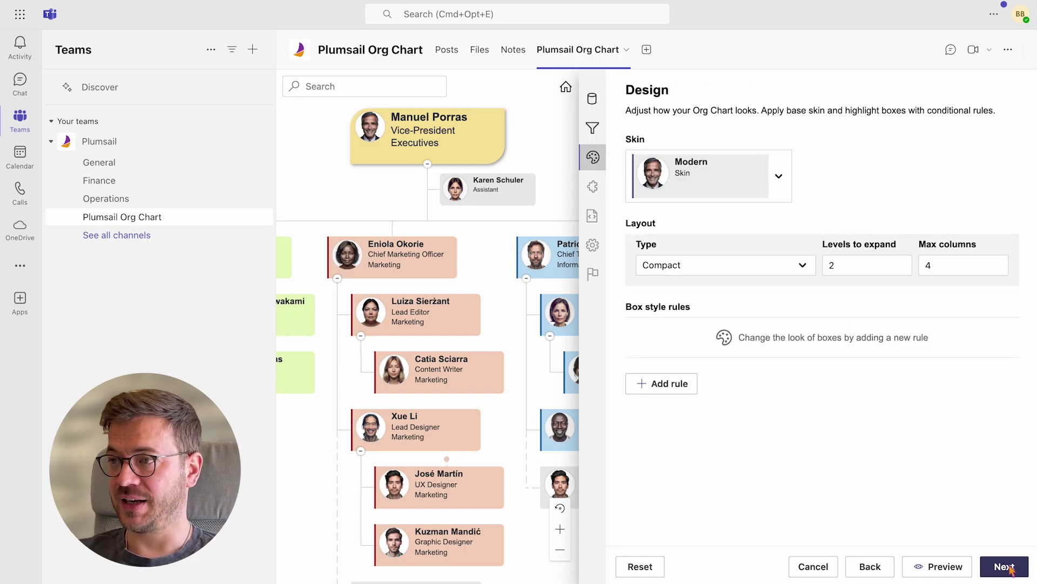
left_click(1004, 566)
left_click(1004, 566)
left_click(1004, 566)
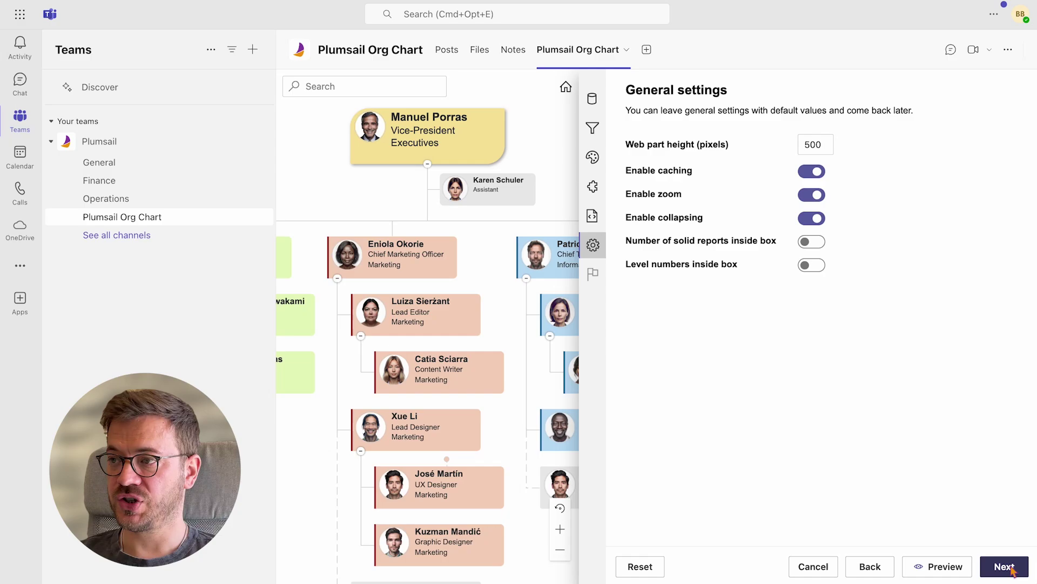
left_click(1003, 567)
left_click(1008, 567)
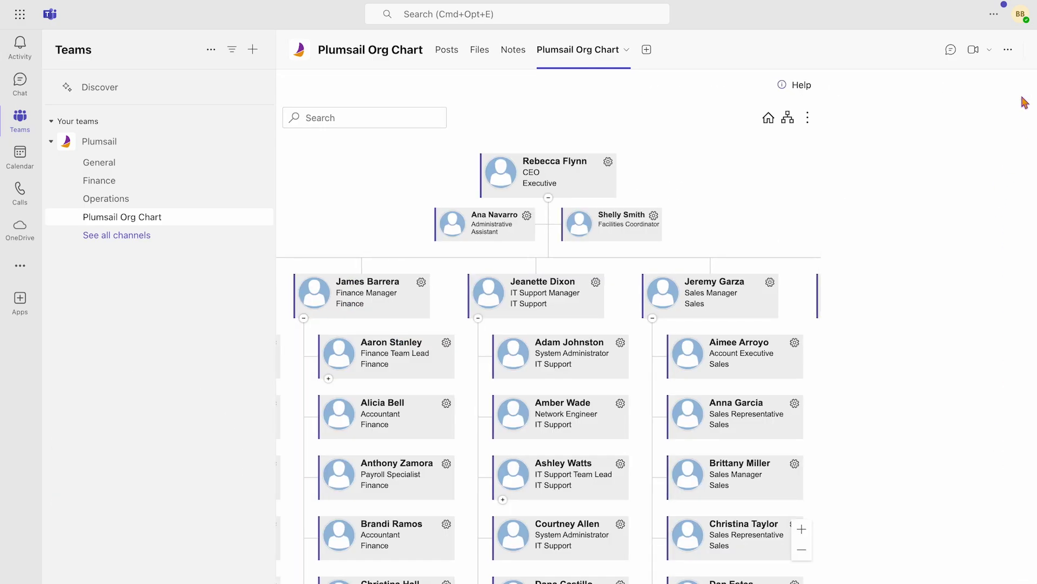
scroll(919, 233, "down", 1)
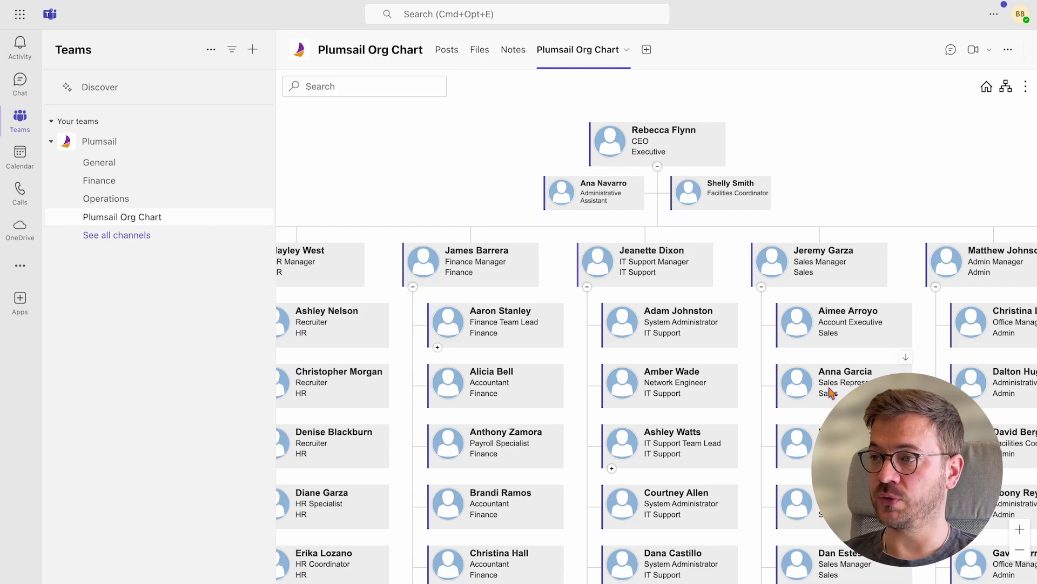
scroll(756, 108, "down", 5)
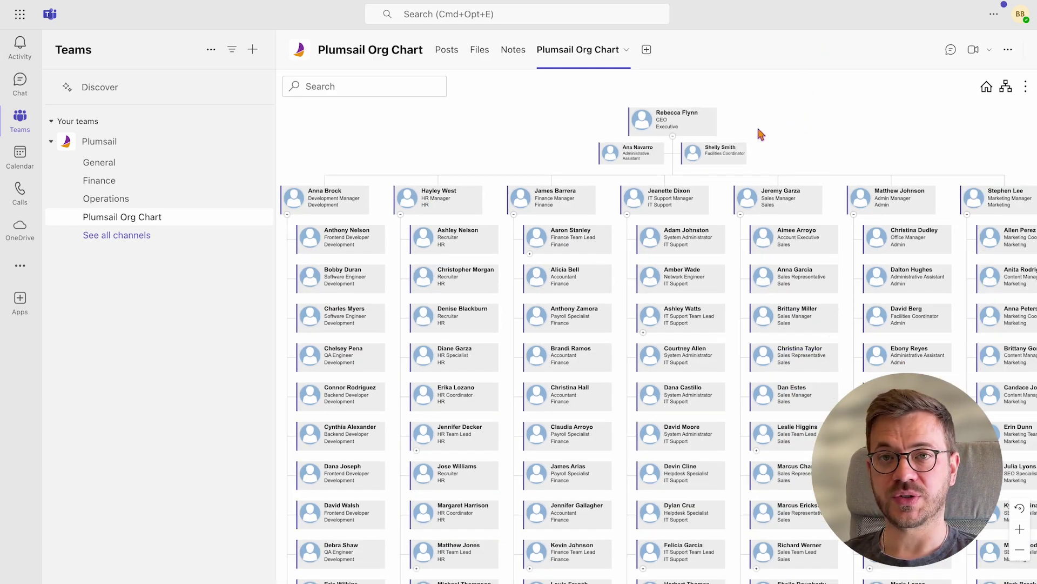
left_click(356, 89)
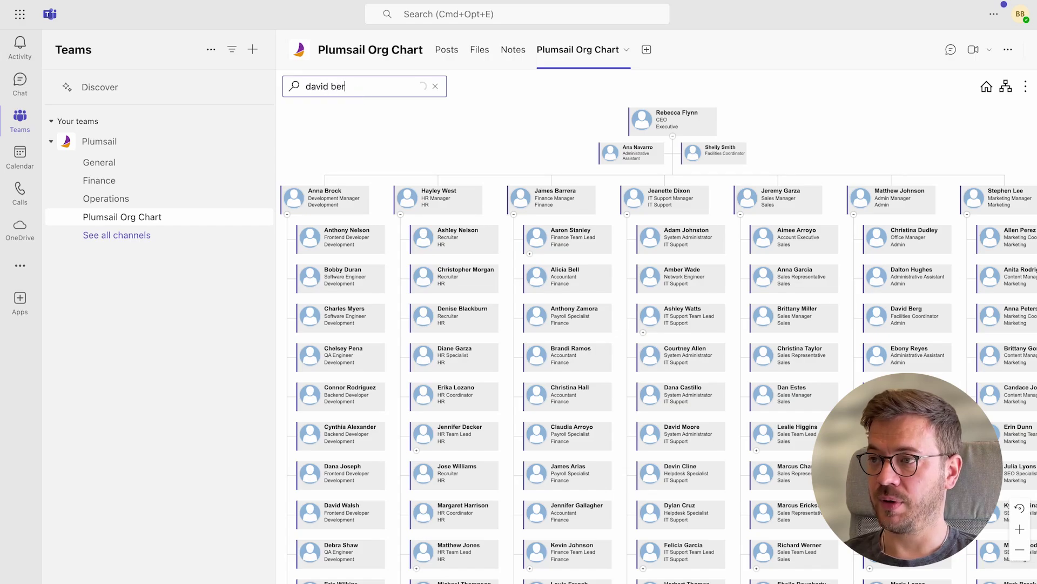
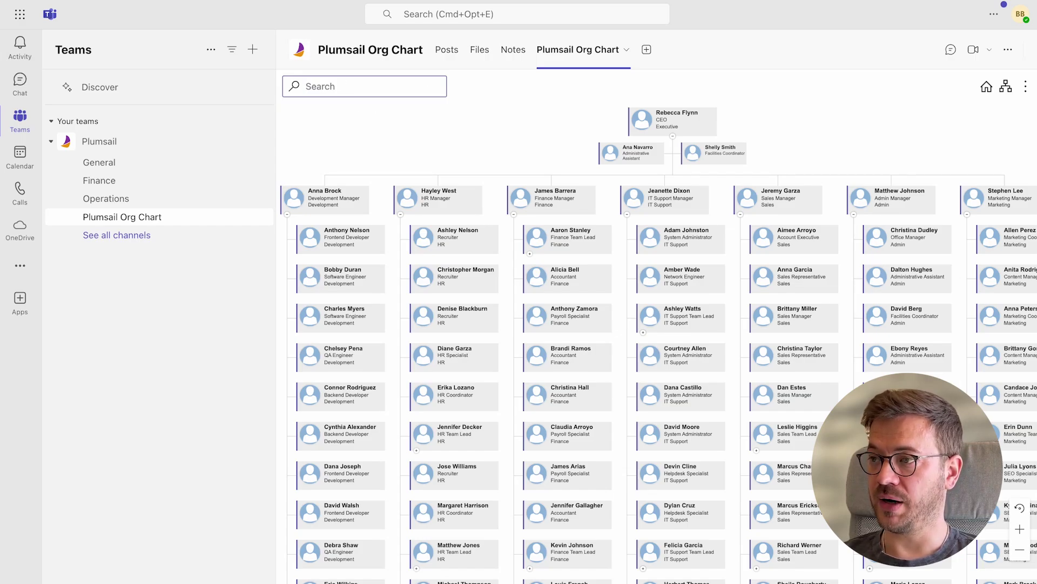
type("finance")
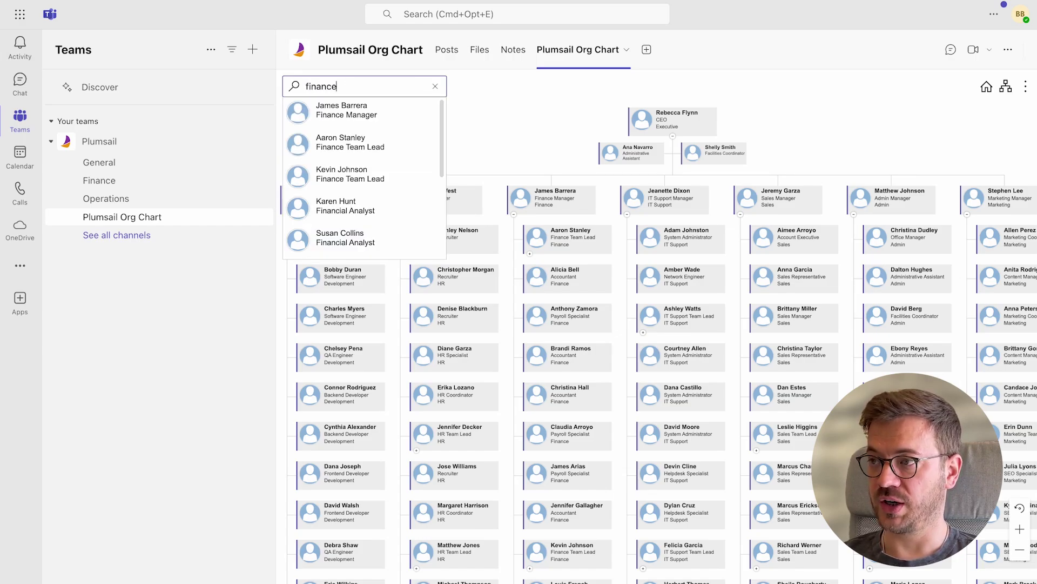
key("BackSpace")
key("BackSpace")
key("BackSpace")
key("BackSpace")
key("BackSpace")
key("BackSpace")
key("BackSpace")
type("office manager")
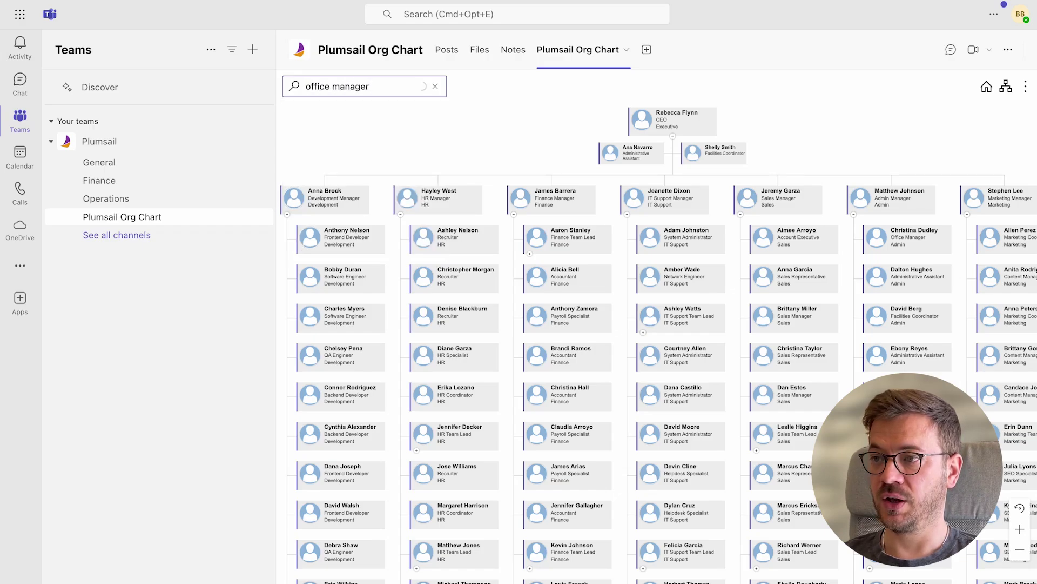
Review the chart layout choices and bring up the Org Chart tab's options
scroll(400, 163, "down", 5)
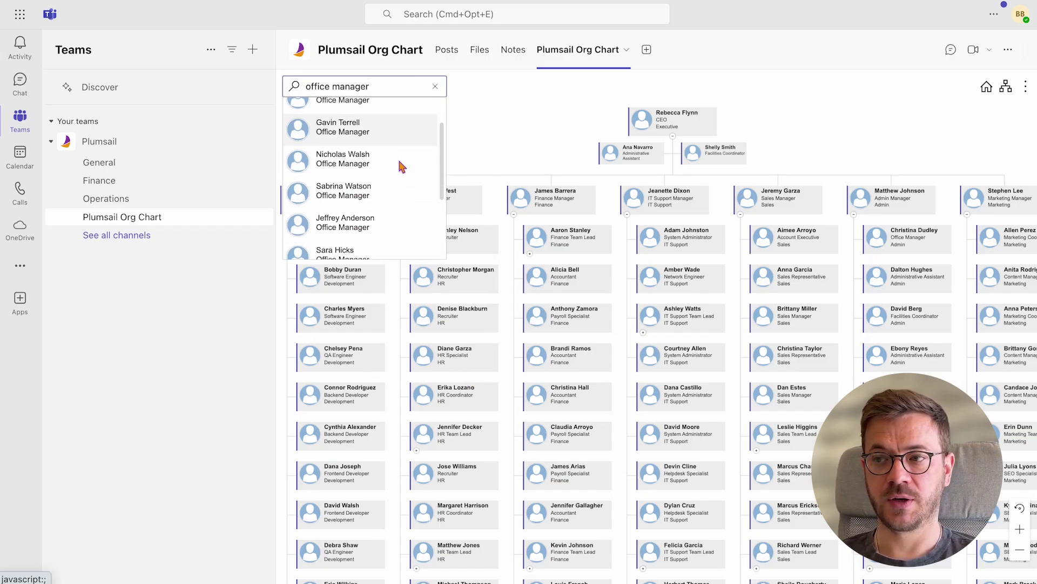
left_click(1006, 89)
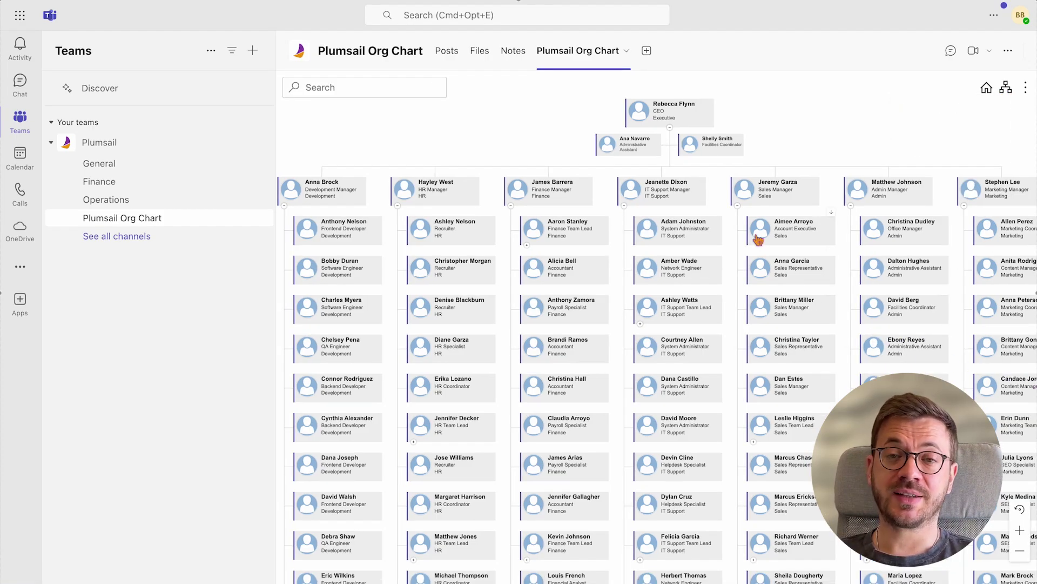
left_click(628, 54)
left_click(594, 179)
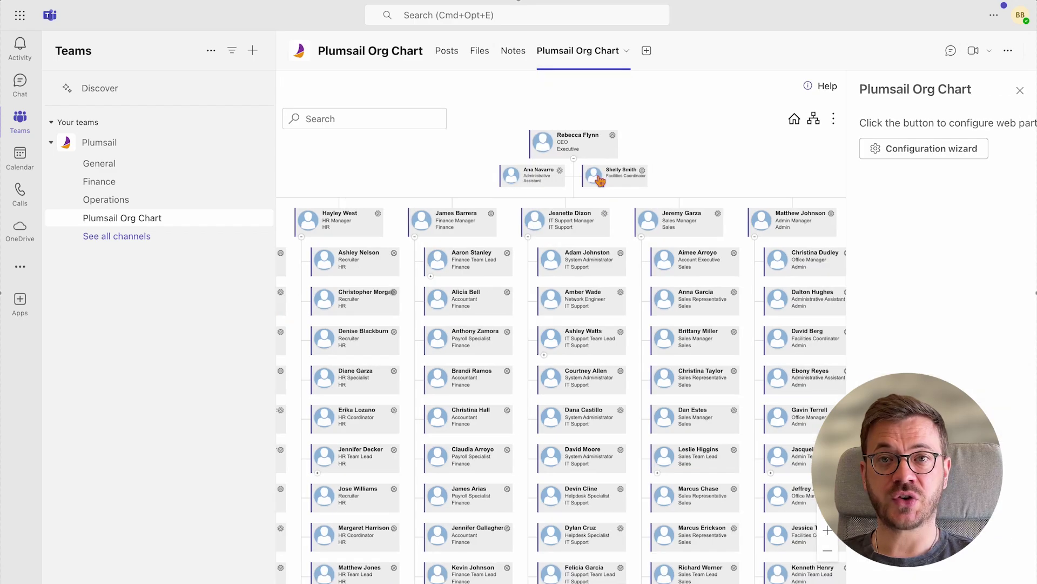
left_click(889, 152)
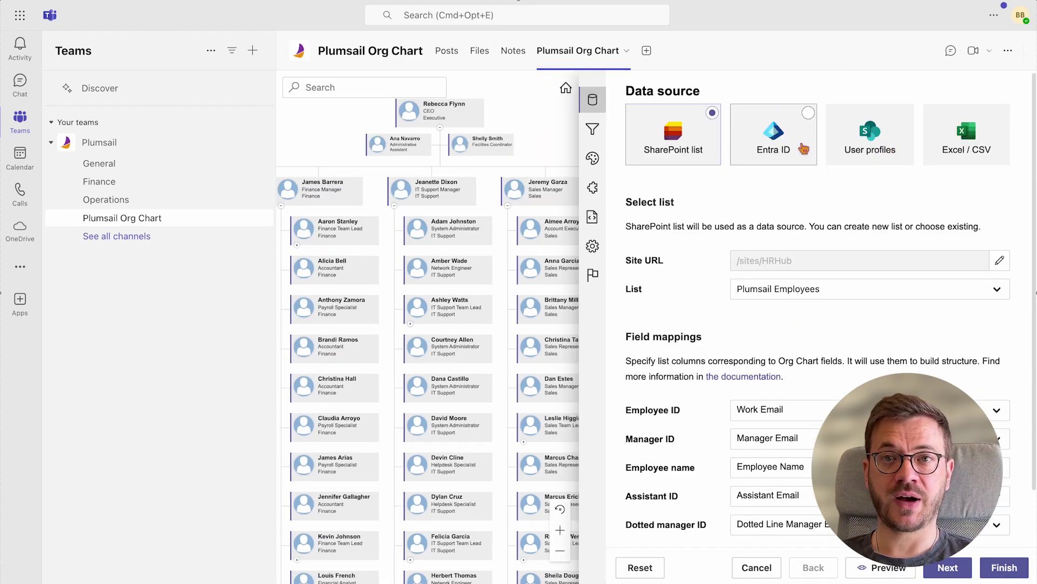
left_click(778, 135)
left_click(718, 178)
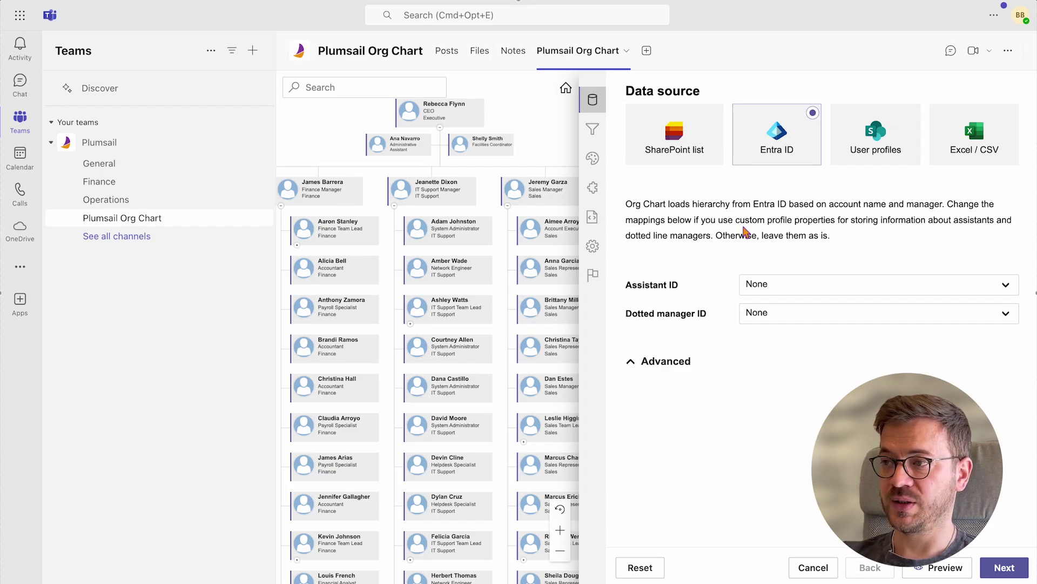
left_click(867, 158)
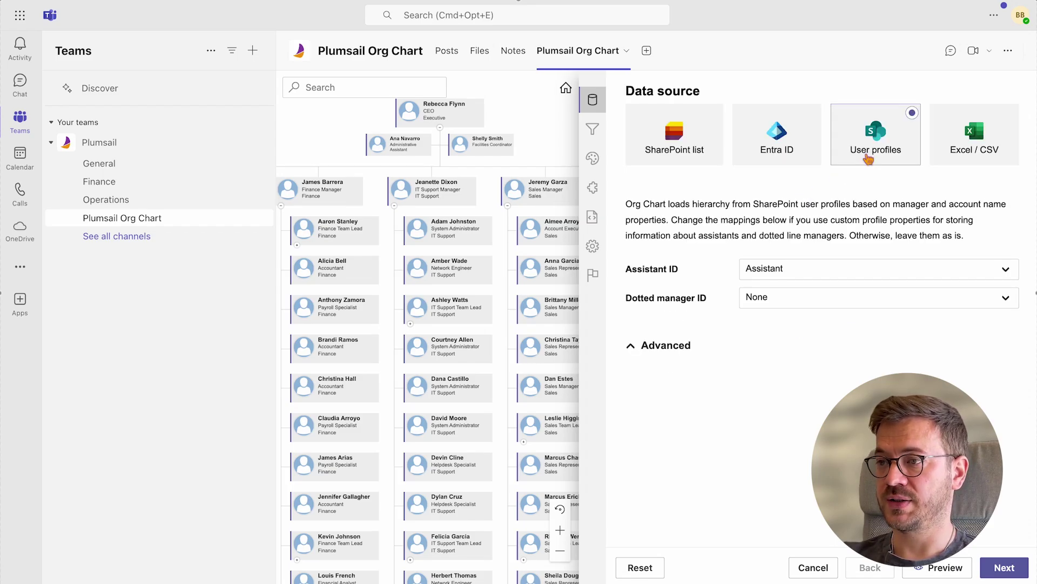
left_click(982, 153)
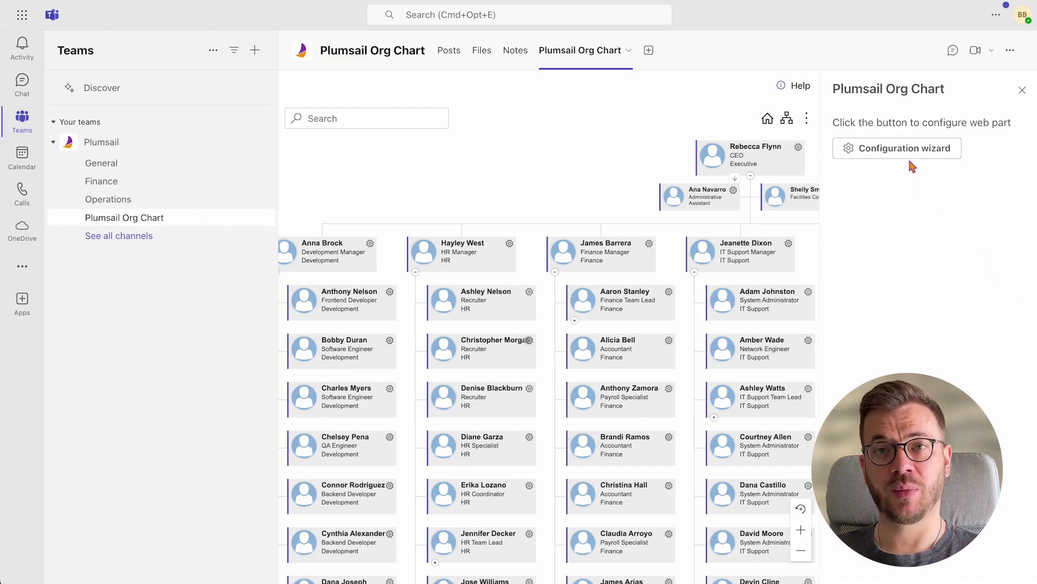
left_click(905, 149)
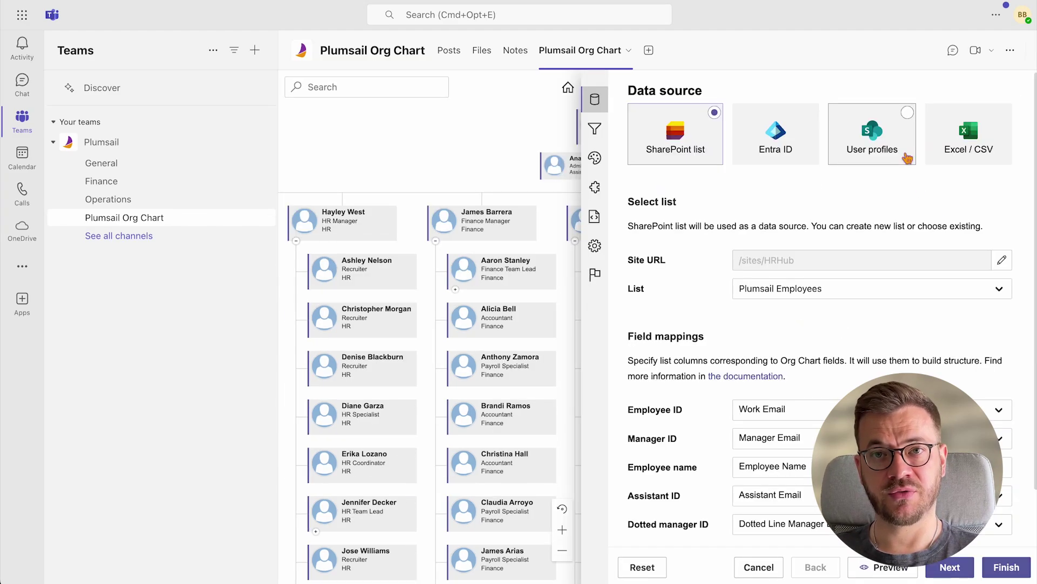
left_click(596, 129)
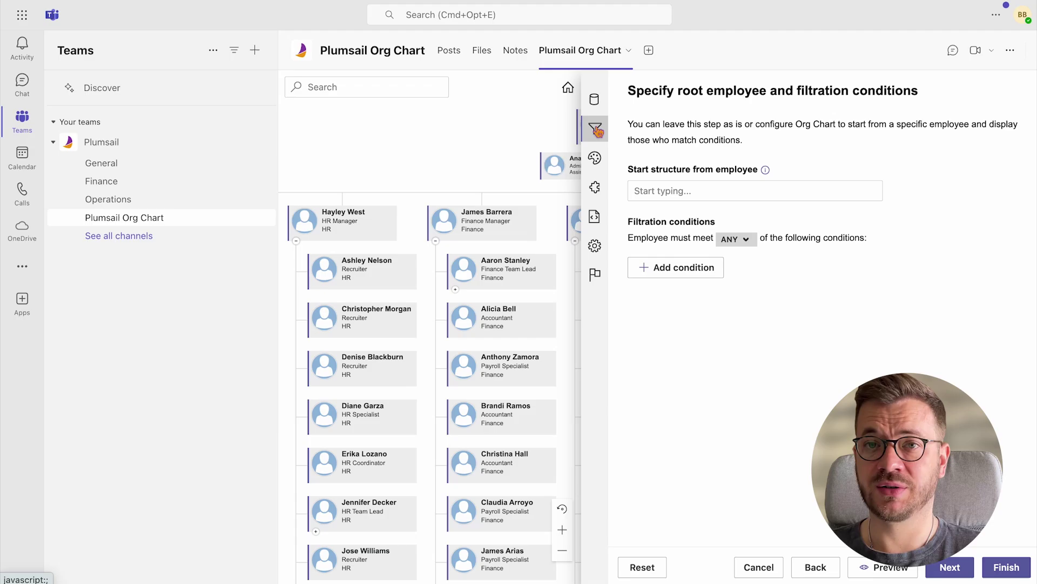
left_click(643, 190)
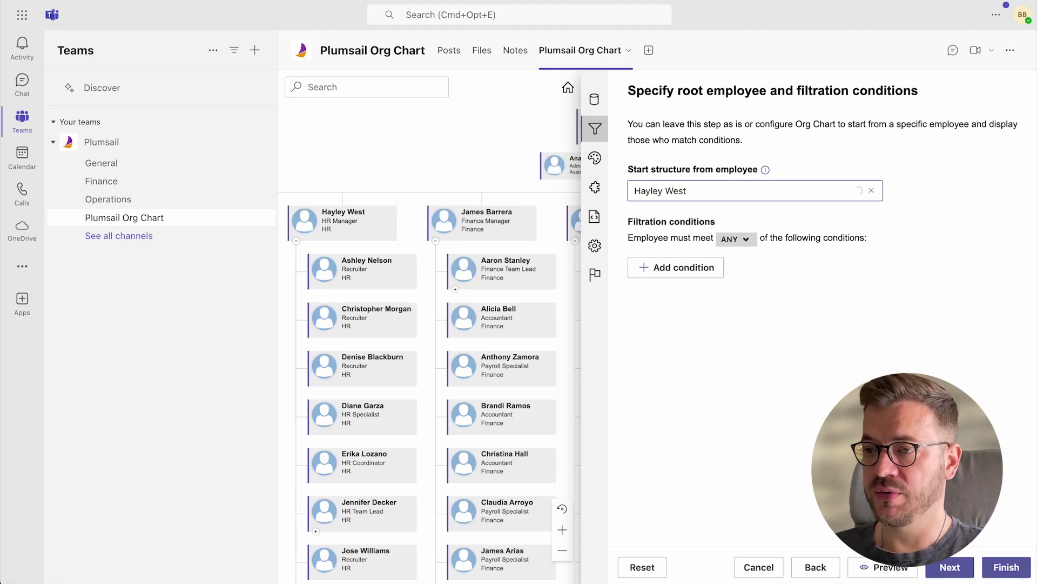
left_click(708, 216)
left_click(1006, 566)
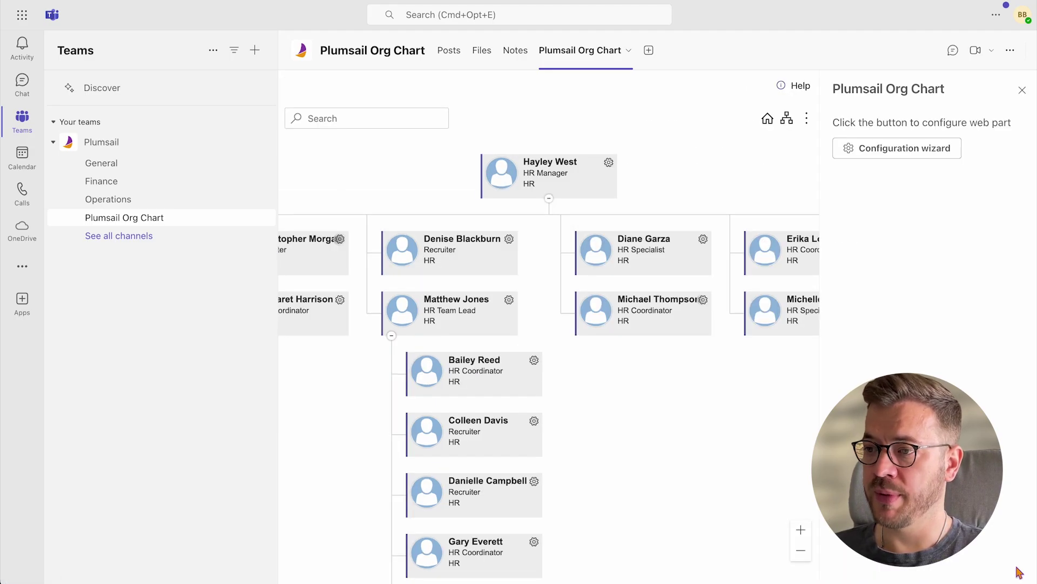
Close the configure panel and switch the chart to the Group leaves layout
left_click(1021, 99)
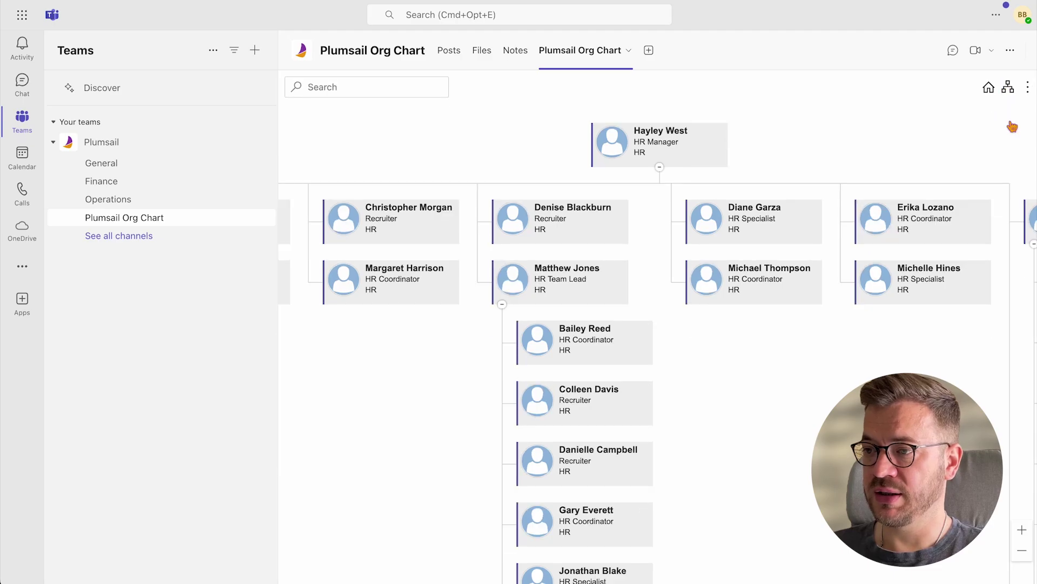
left_click(1010, 92)
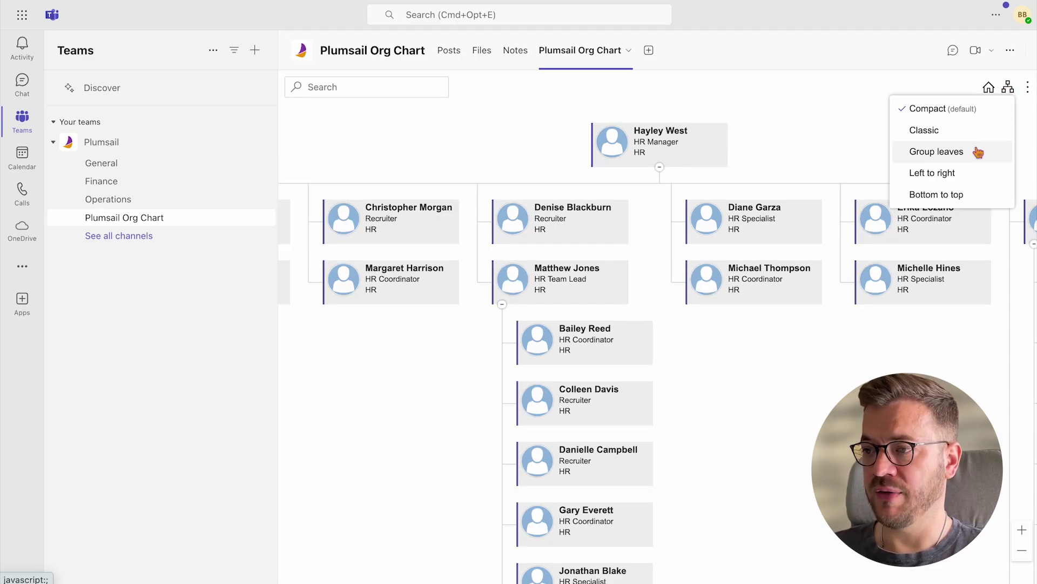
left_click(978, 152)
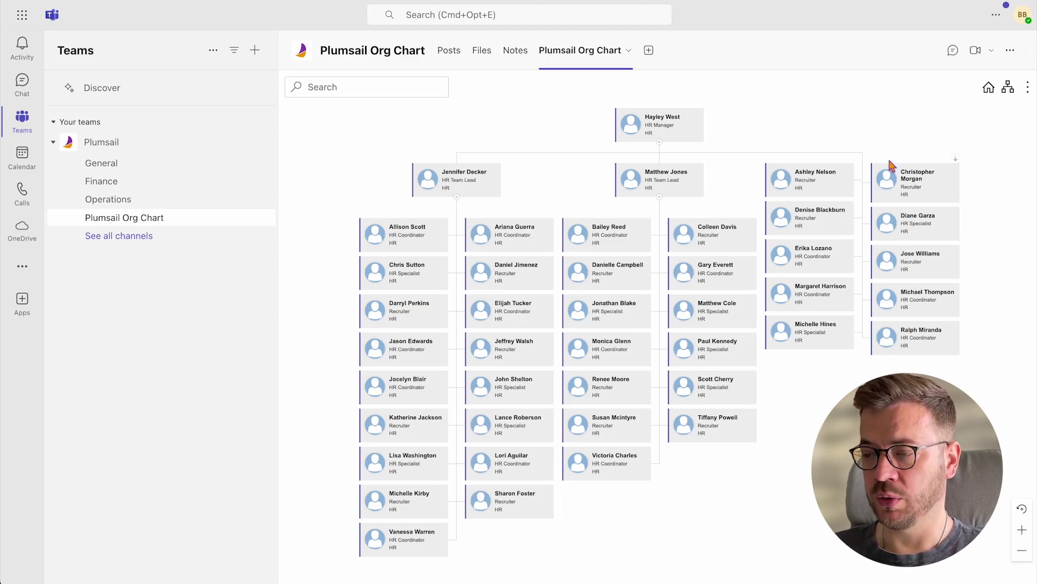
left_click(630, 51)
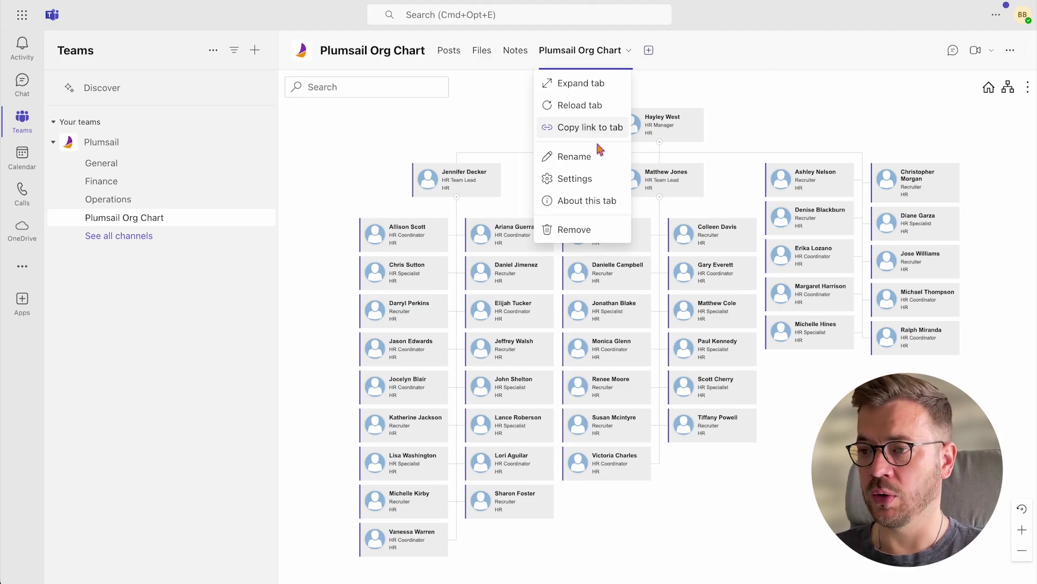
Add a filtration condition Country contains Australia and apply it
left_click(595, 176)
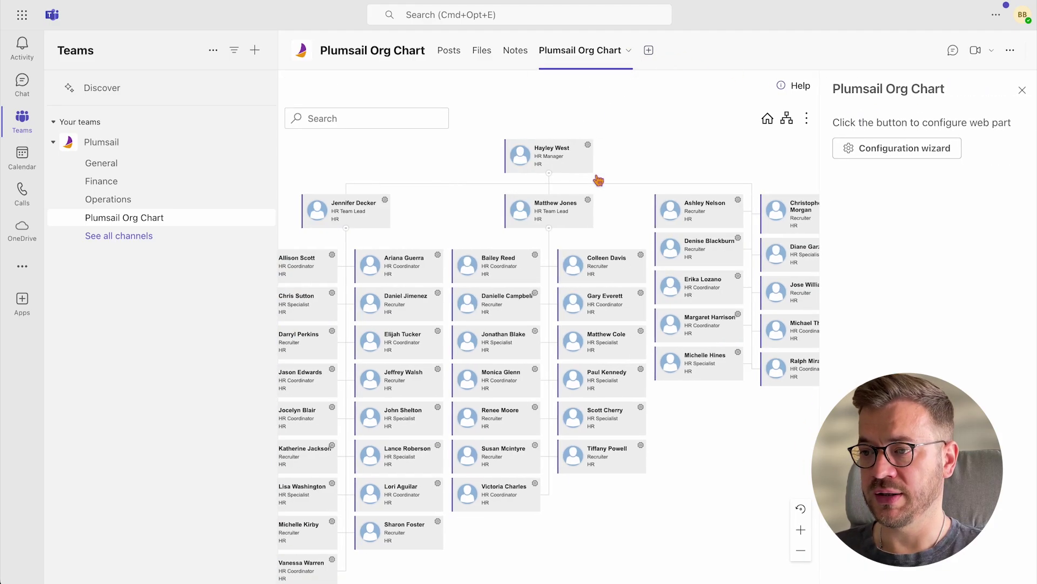
left_click(914, 148)
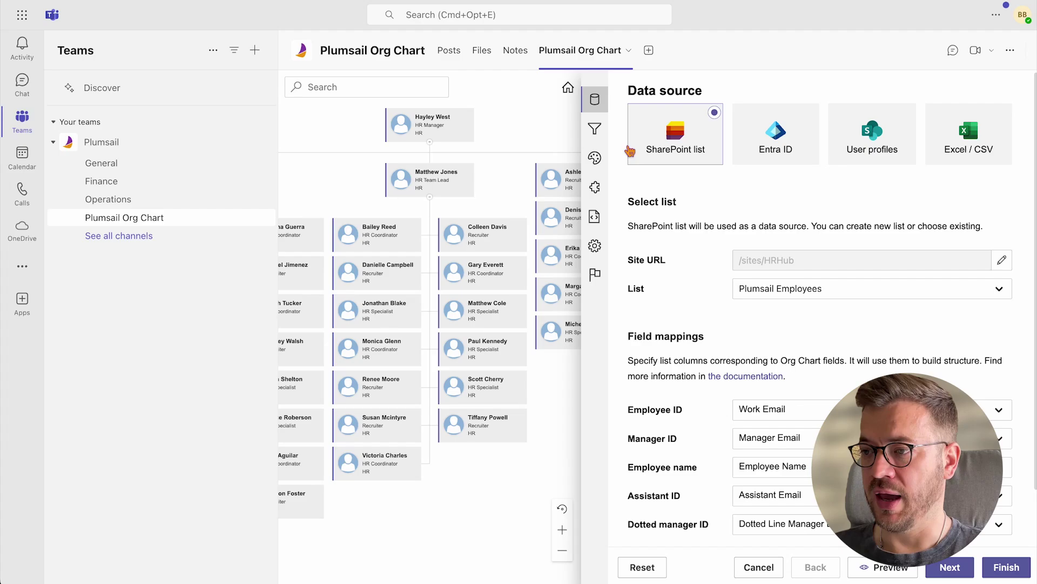
left_click(594, 138)
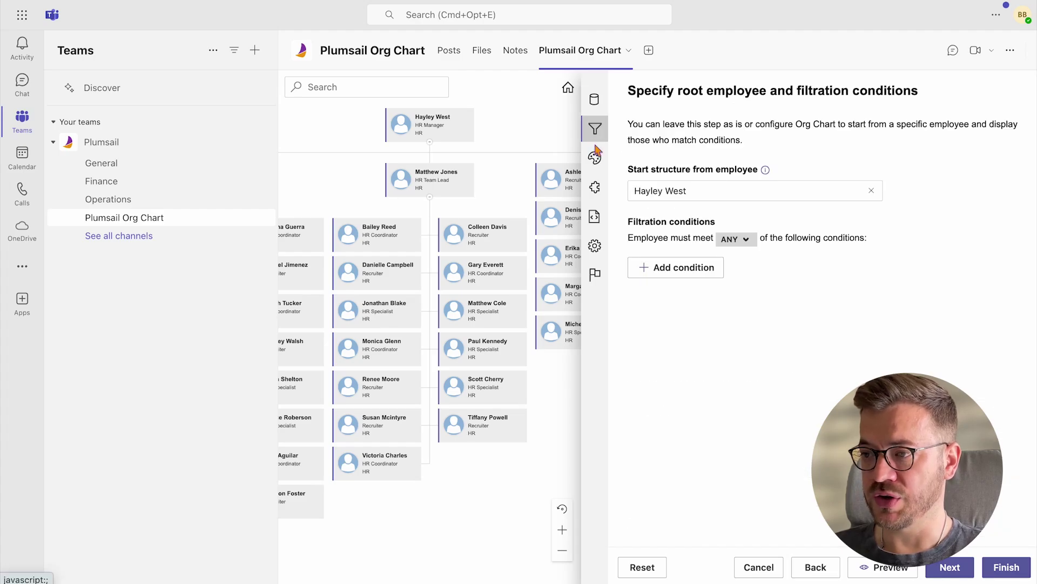
left_click(702, 267)
left_click(703, 271)
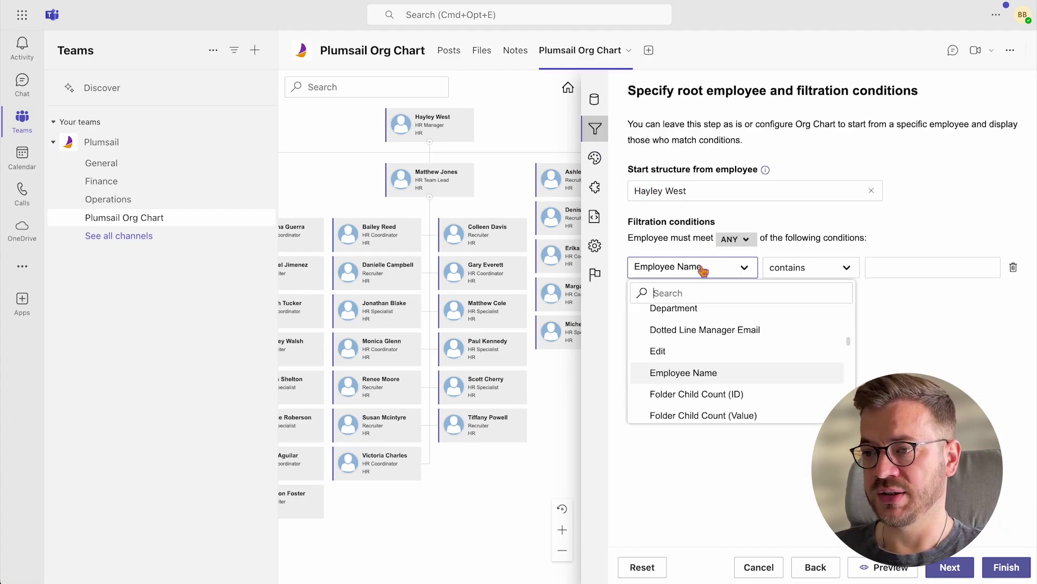
type("country")
left_click(690, 312)
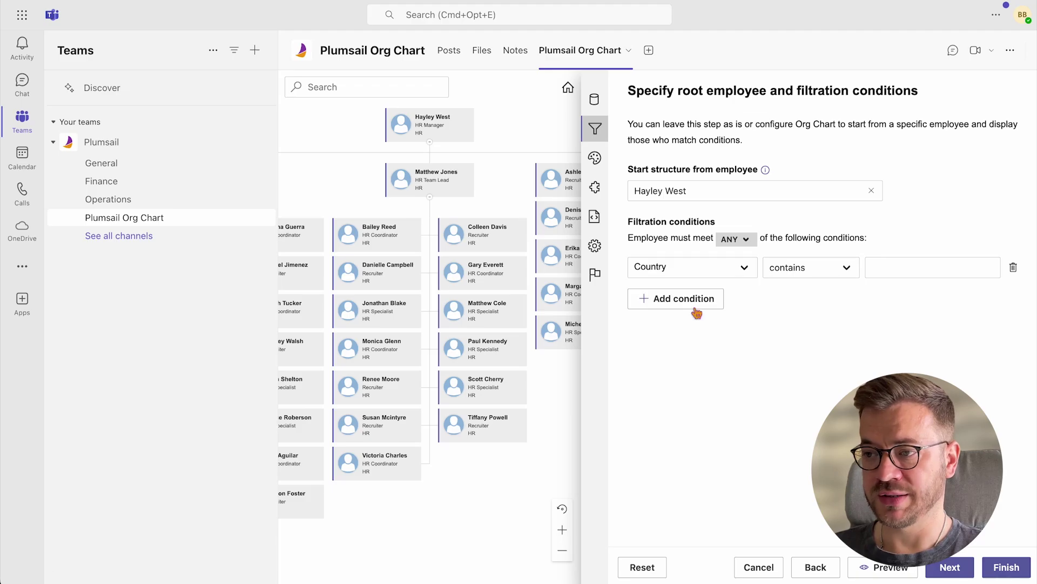
left_click(883, 269)
type("Australia")
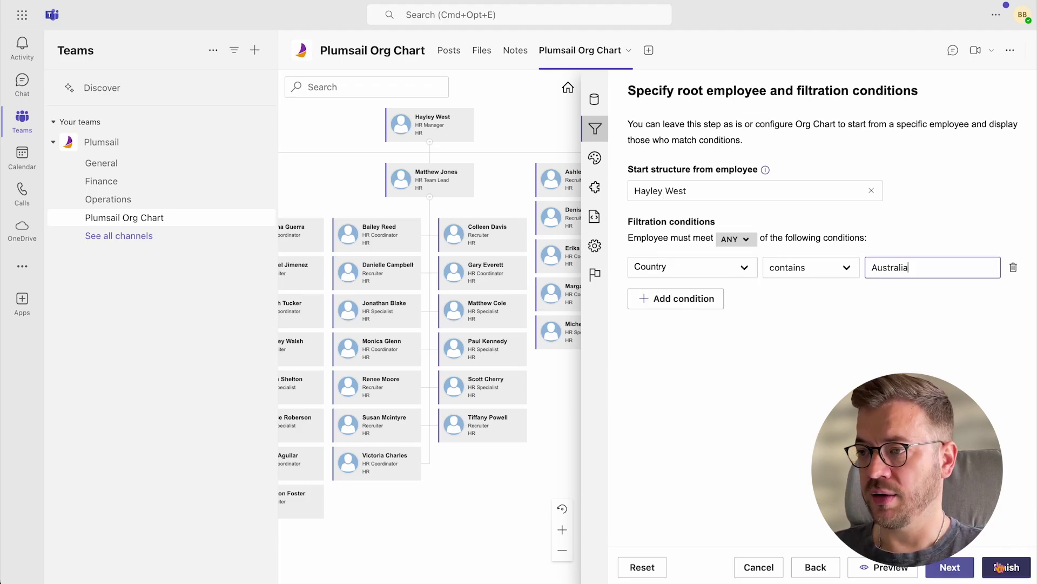
left_click(1006, 567)
left_click(1023, 92)
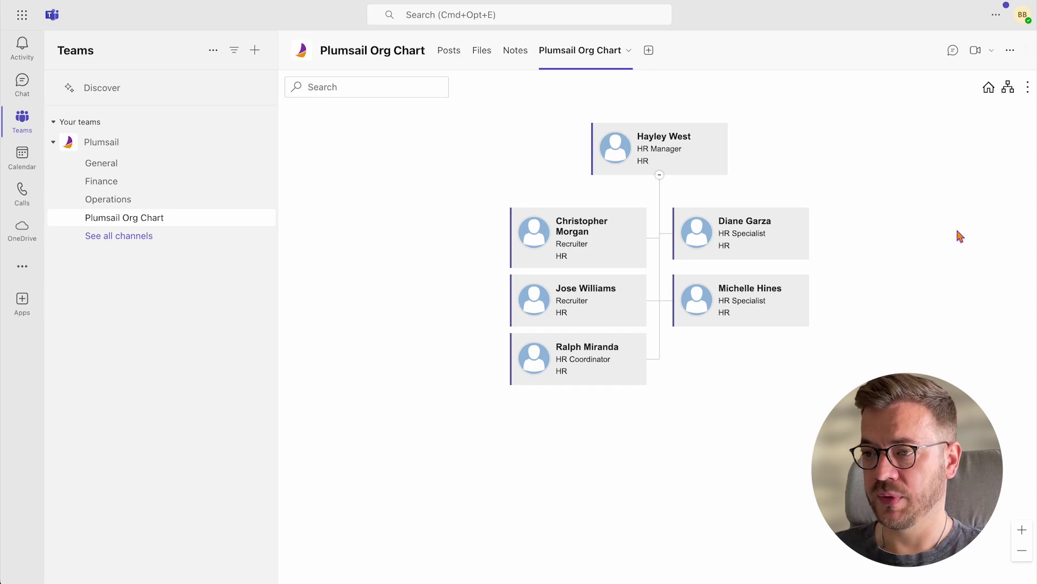
Change the Country filter value from Australia to United States and apply it
left_click(628, 50)
left_click(603, 178)
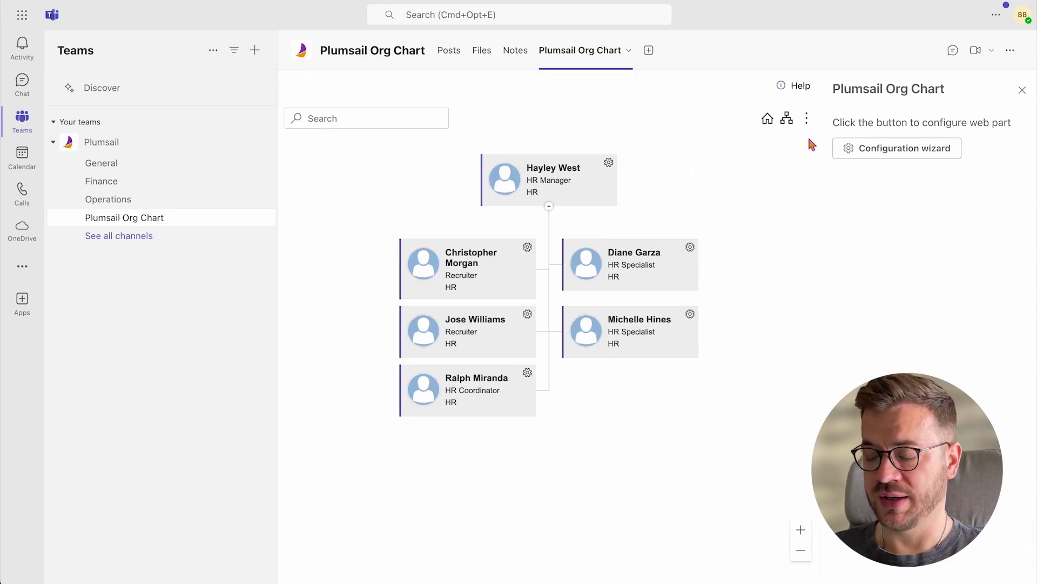
left_click(891, 148)
left_click(596, 129)
left_click(913, 267)
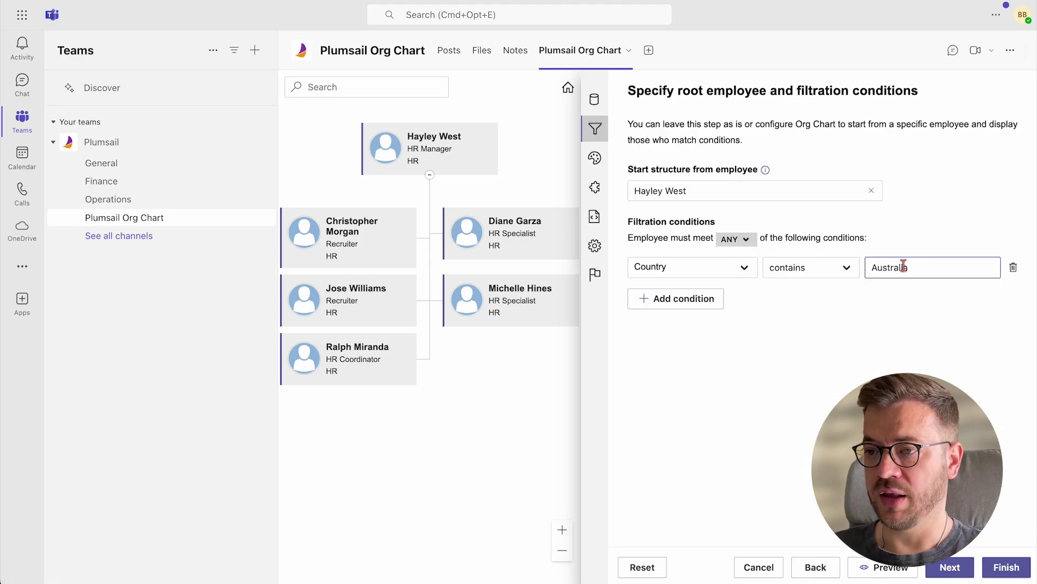
double_click(913, 267)
type("United States")
left_click(1006, 567)
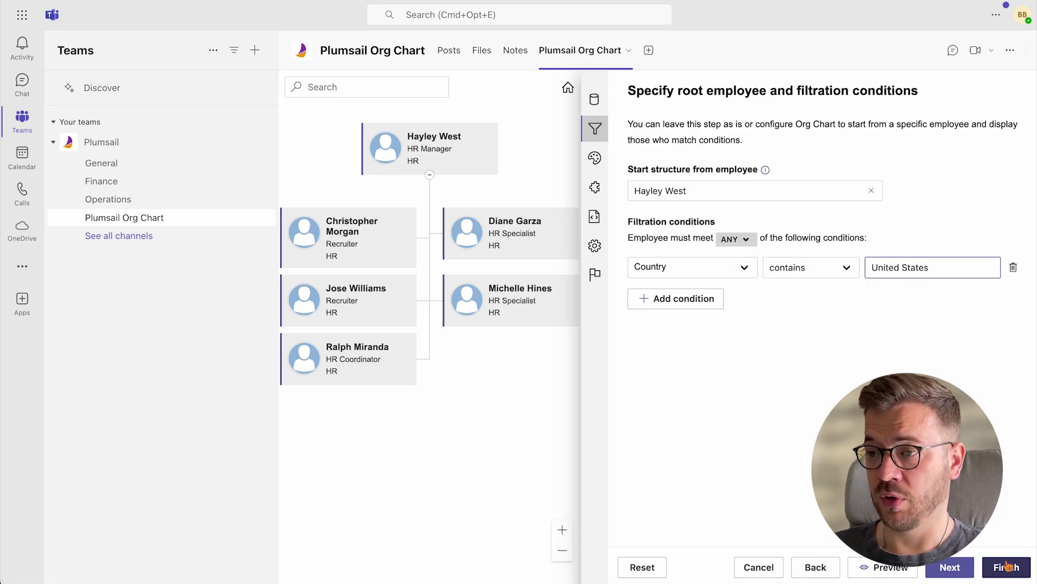
left_click(1028, 93)
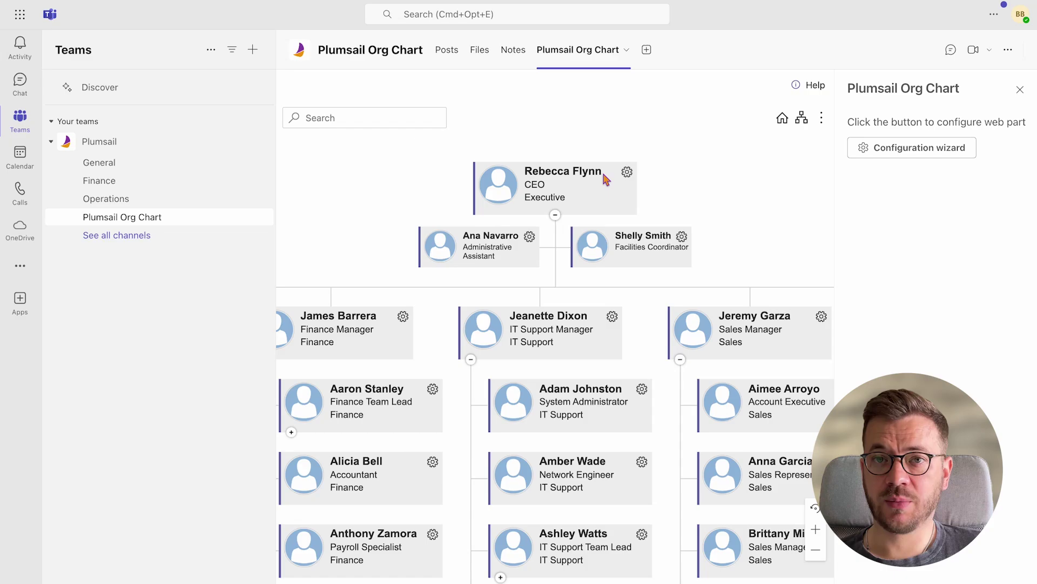
On the wizard's Design page, review Skin and Layout Type (keeping Compact), then add a box style rule
left_click(864, 151)
left_click(592, 158)
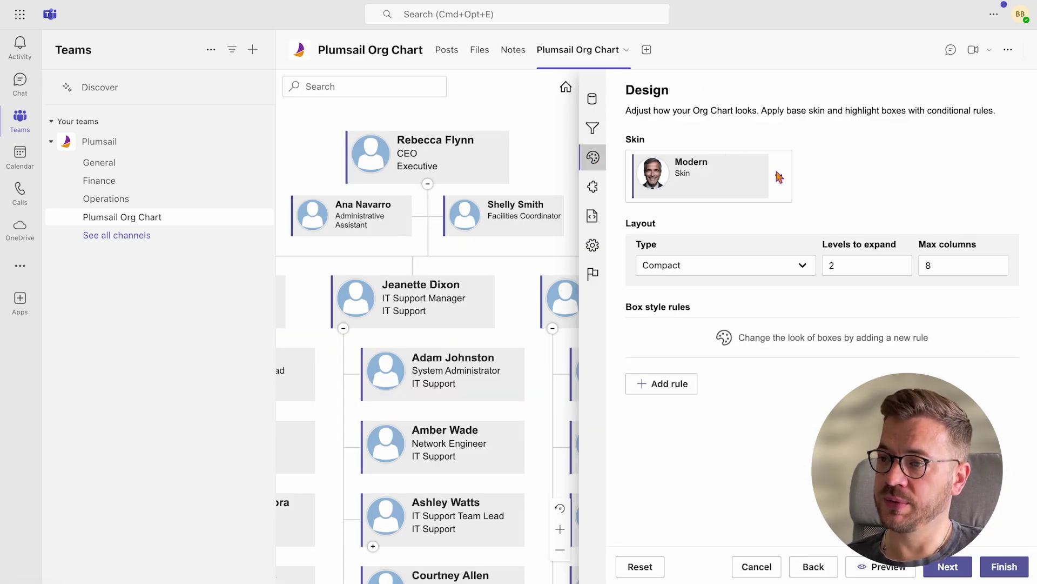
left_click(778, 175)
scroll(769, 240, "down", 10)
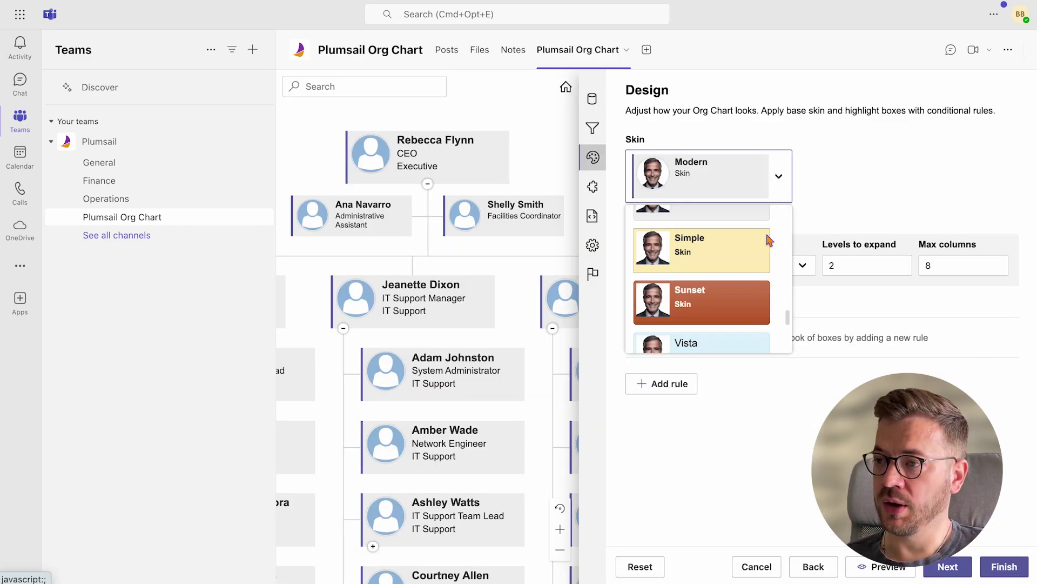
left_click(810, 207)
left_click(804, 266)
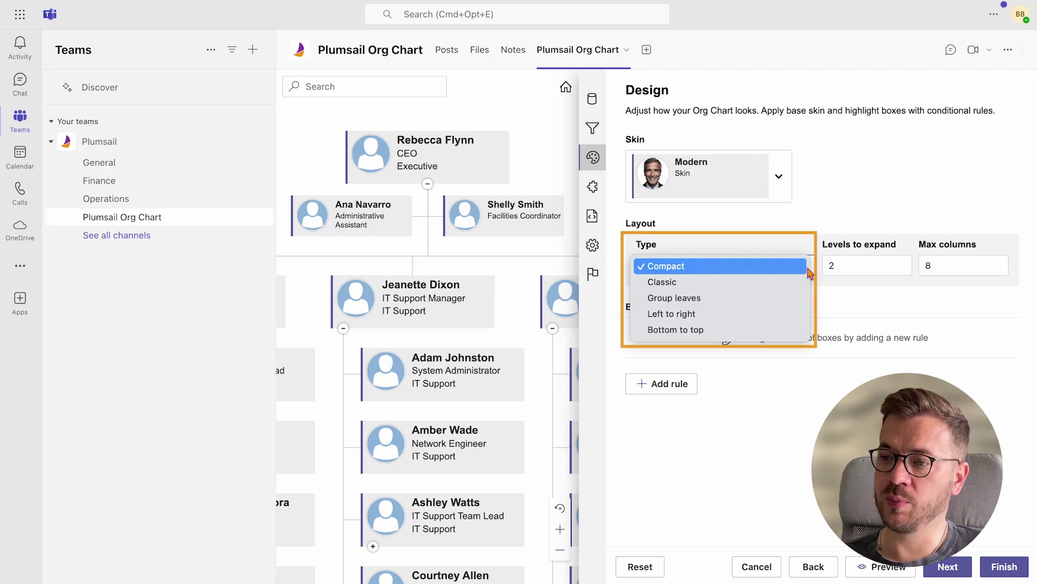
left_click(849, 301)
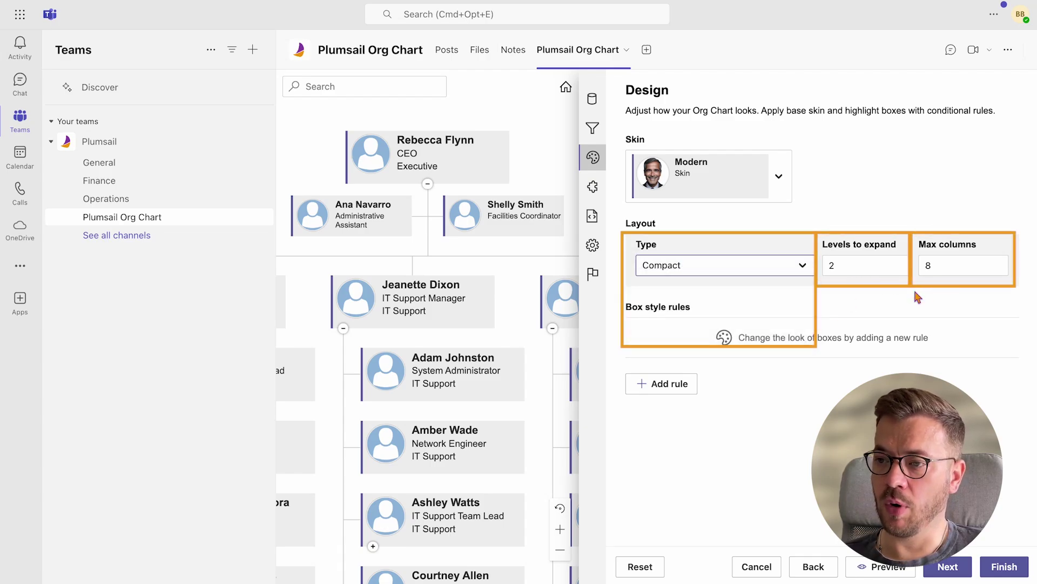
left_click(679, 386)
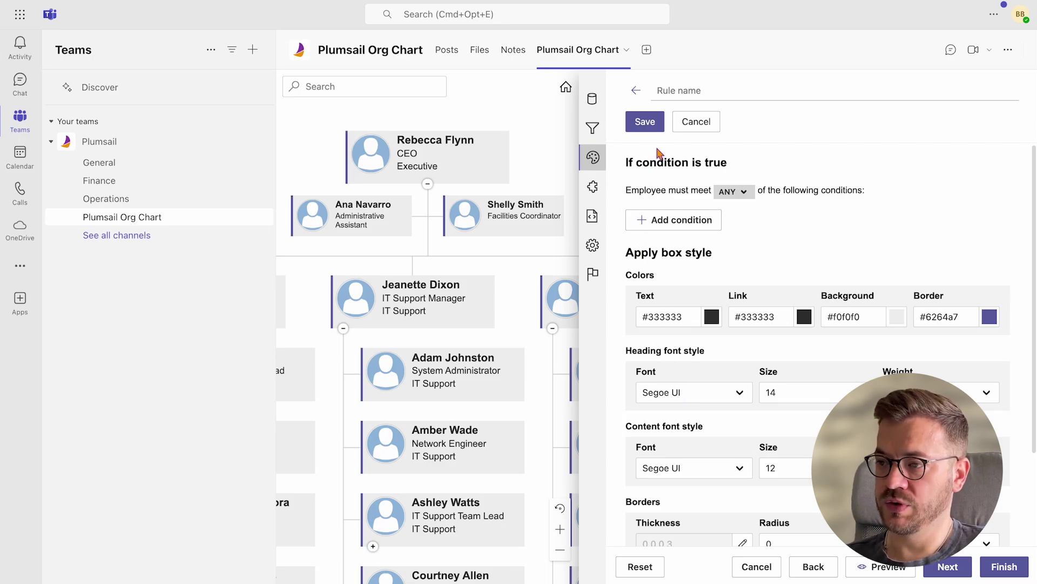
Name the rule 'Assistants' with condition Box type is equal to Assistant
left_click(679, 97)
type("Assistants")
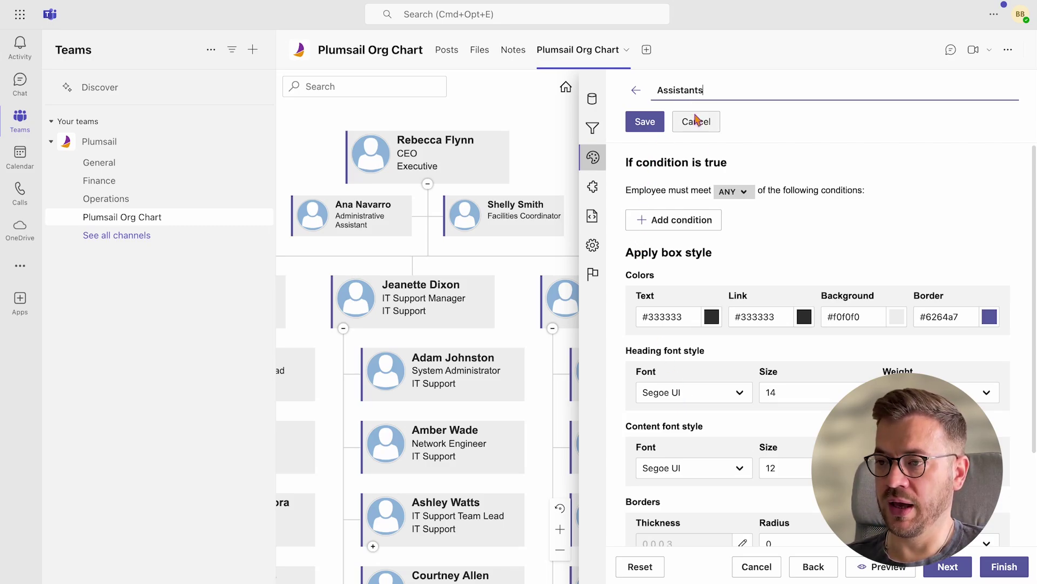
left_click(682, 219)
left_click(687, 220)
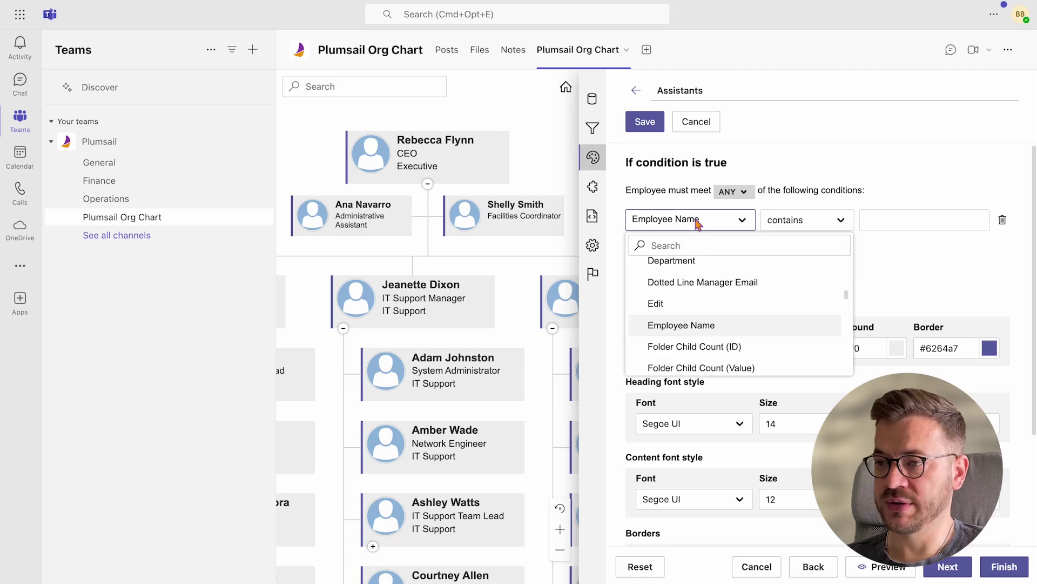
type("box")
left_click(705, 265)
left_click(903, 222)
left_click(889, 252)
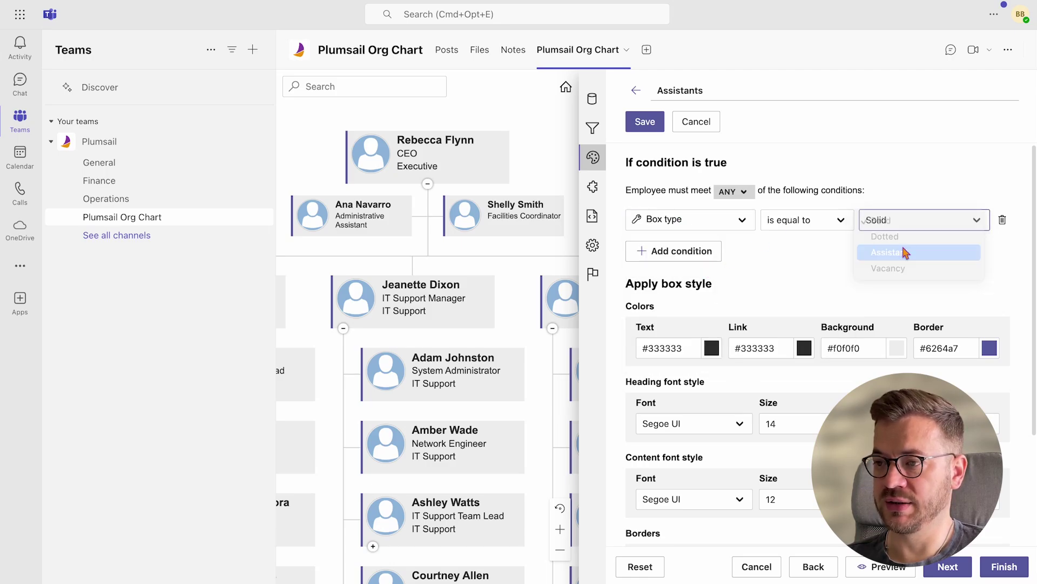
Set background and border to #ebebeb, heading font size 12 and content font size 10
scroll(905, 251, "down", 2)
scroll(905, 251, "down", 1)
triple_click(859, 224)
type("#ebebeb")
triple_click(947, 223)
type("#ebebeb")
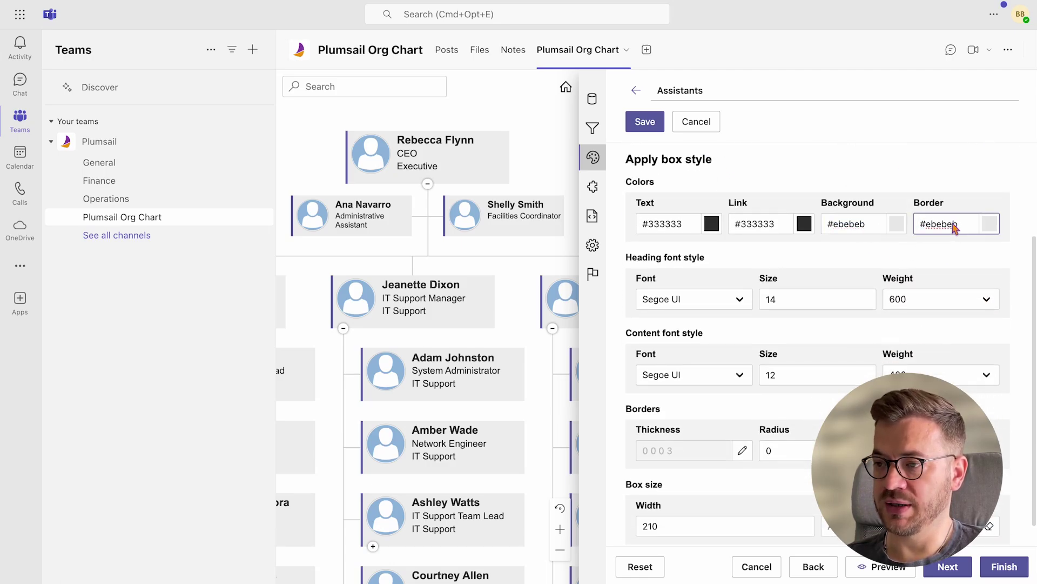
left_click(776, 304)
left_click(830, 374)
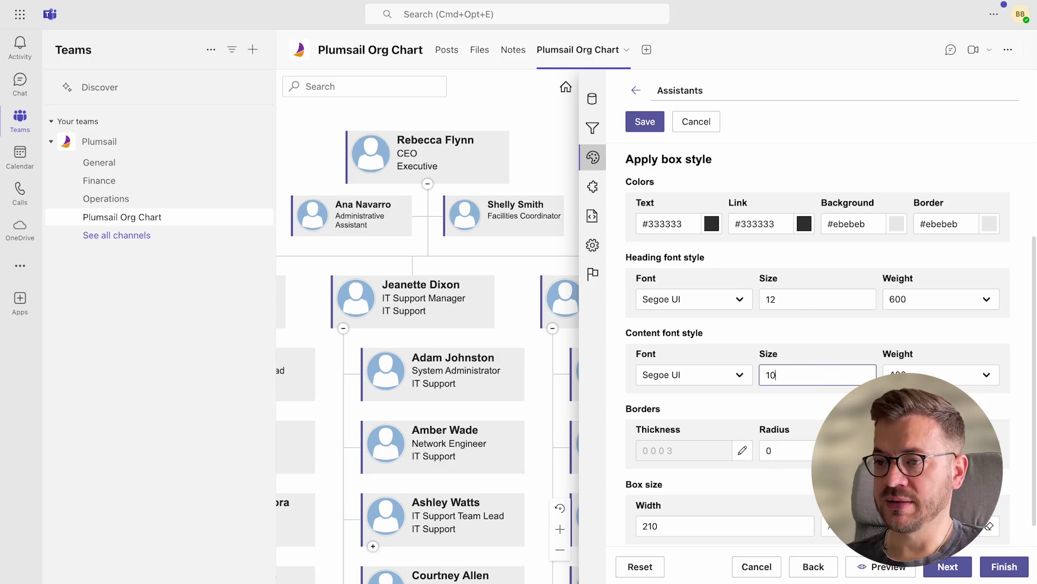
Set corner radius to 6 and box width to 155, then save the Assistants rule
scroll(831, 343, "down", 1)
double_click(787, 426)
type("6")
double_click(757, 505)
type("155")
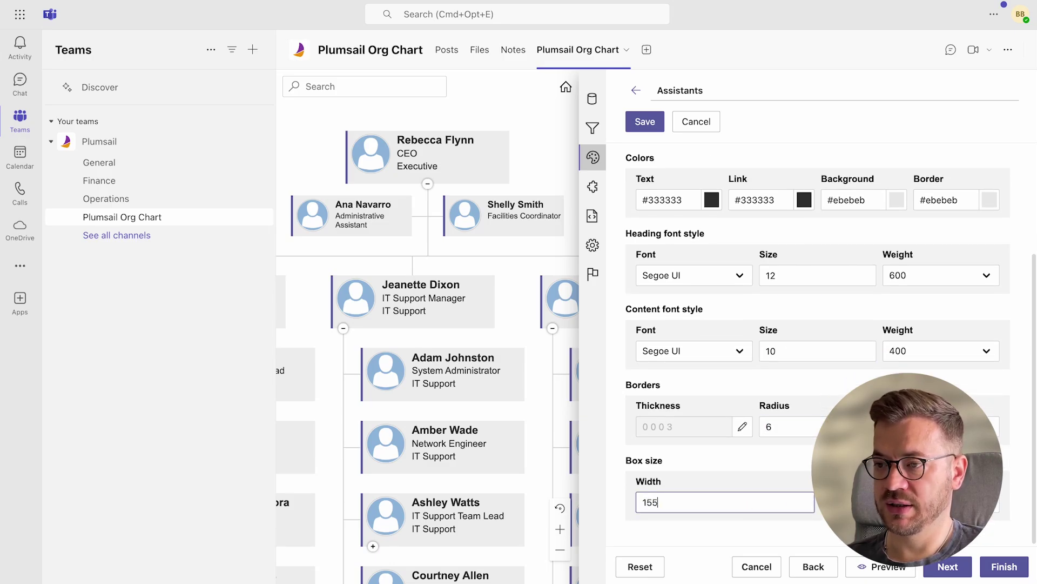
left_click(646, 123)
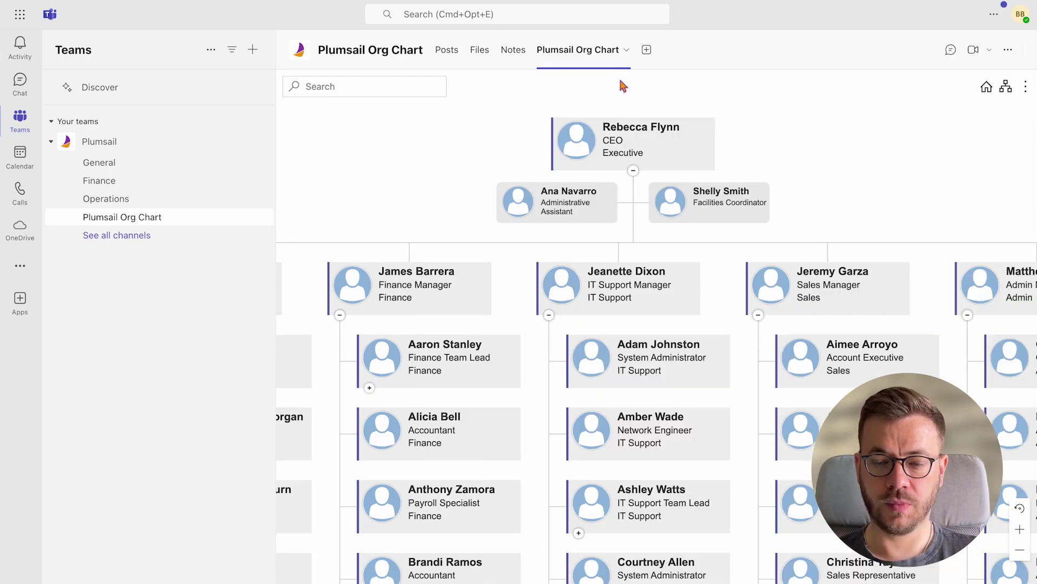
Reopen the configuration wizard's Design page and start another box style rule
left_click(624, 50)
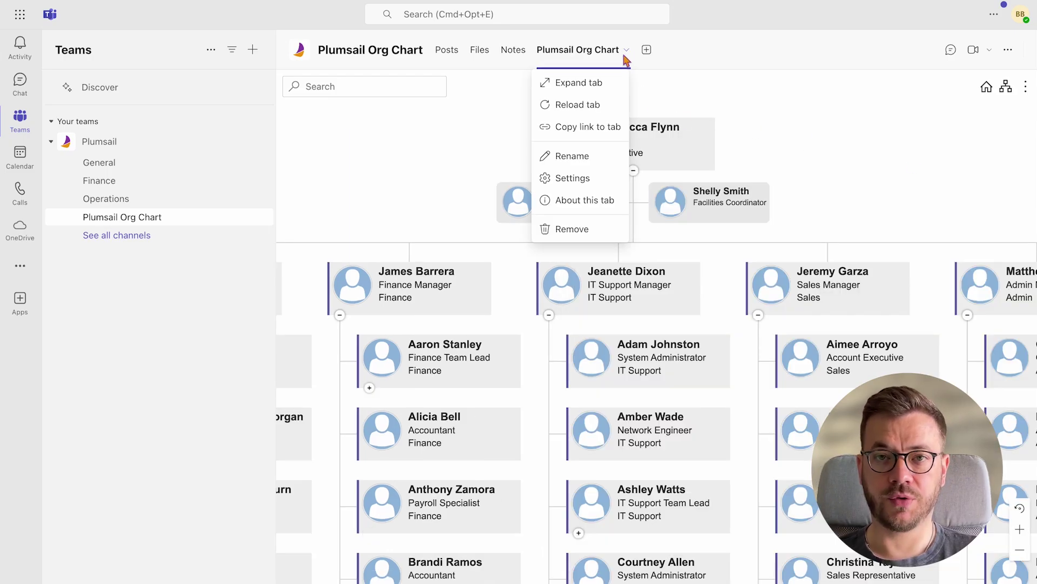
left_click(570, 178)
left_click(895, 146)
left_click(593, 158)
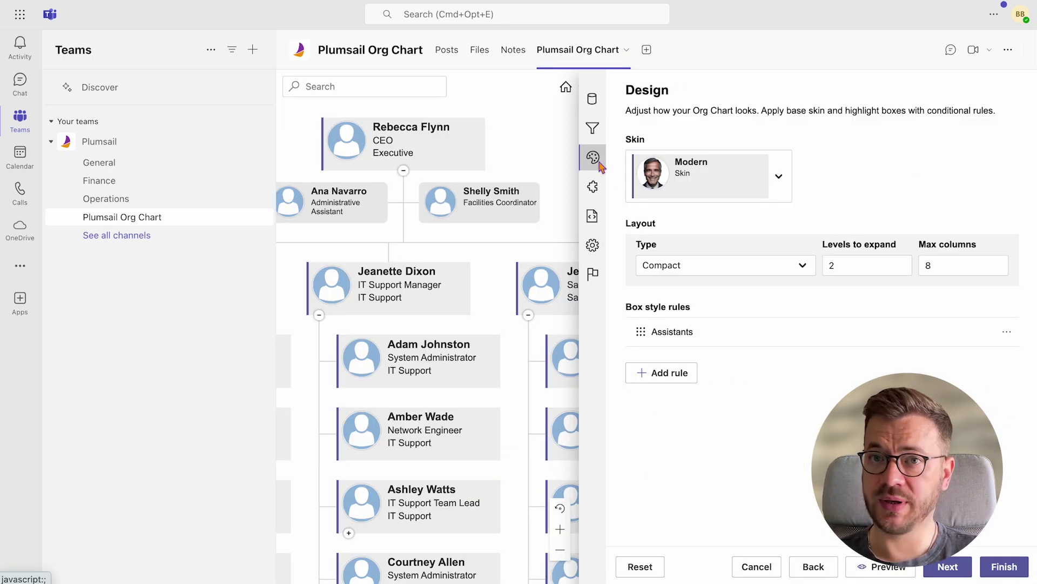
left_click(665, 371)
Name the rule 'Finance' with condition Department contains Finance
left_click(675, 90)
type("Finance")
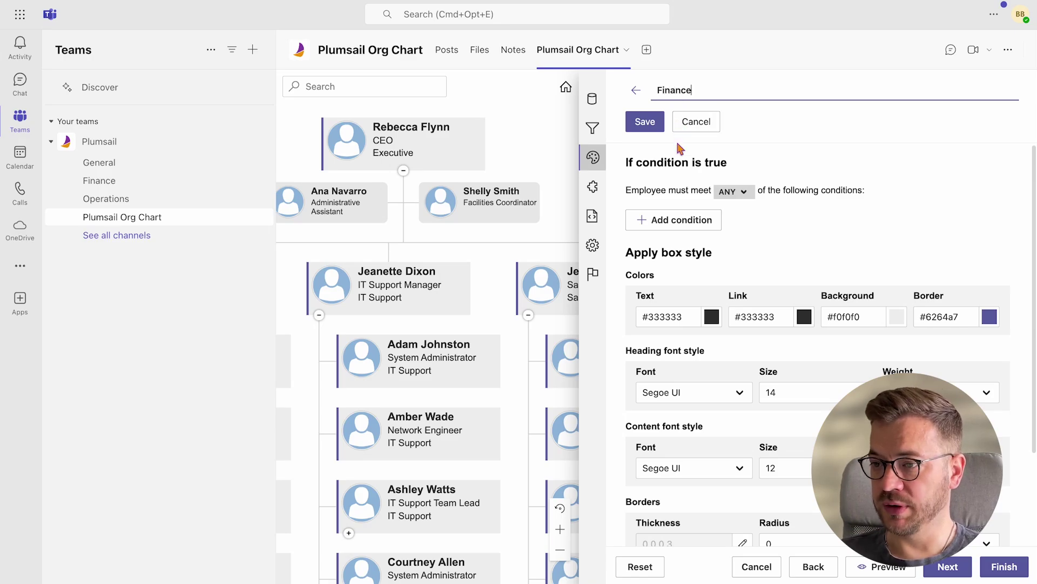
left_click(674, 219)
left_click(690, 220)
type("department")
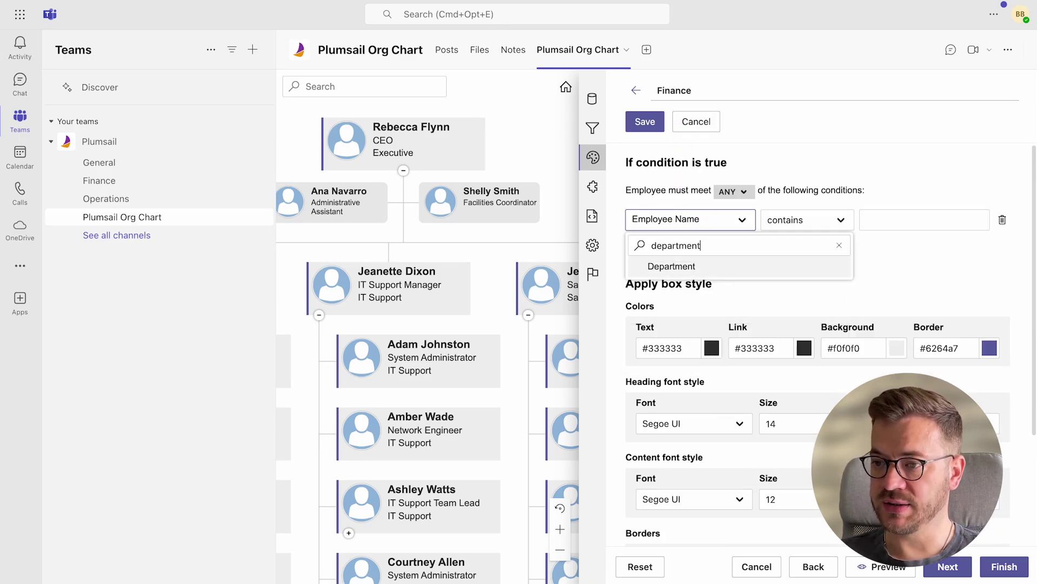
left_click(689, 264)
key("Tab")
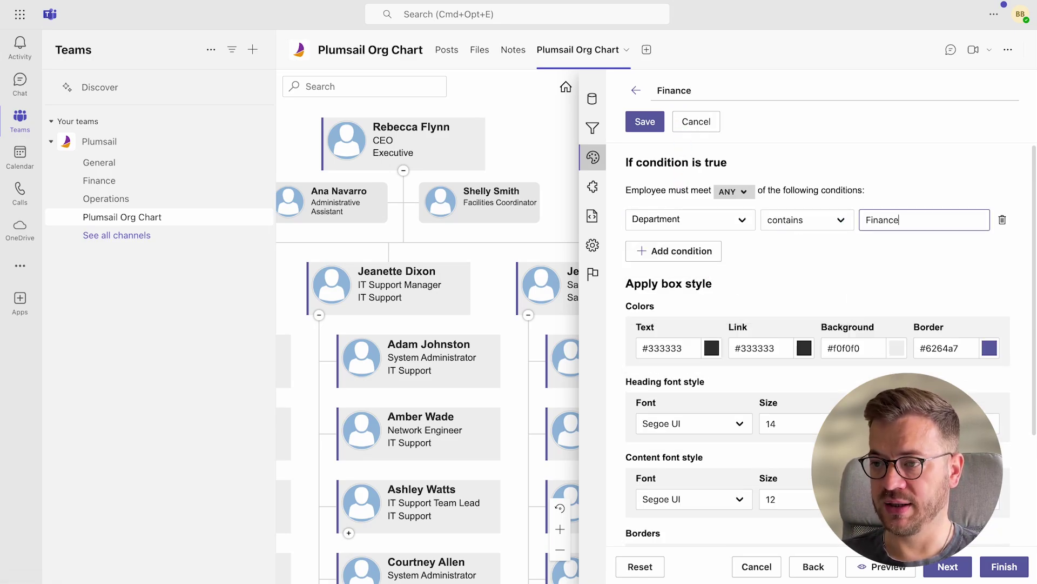
Give Finance boxes background #e5f6bd, border #4ba426 and corner radius 0 6 0 6, then save
scroll(867, 290, "down", 3)
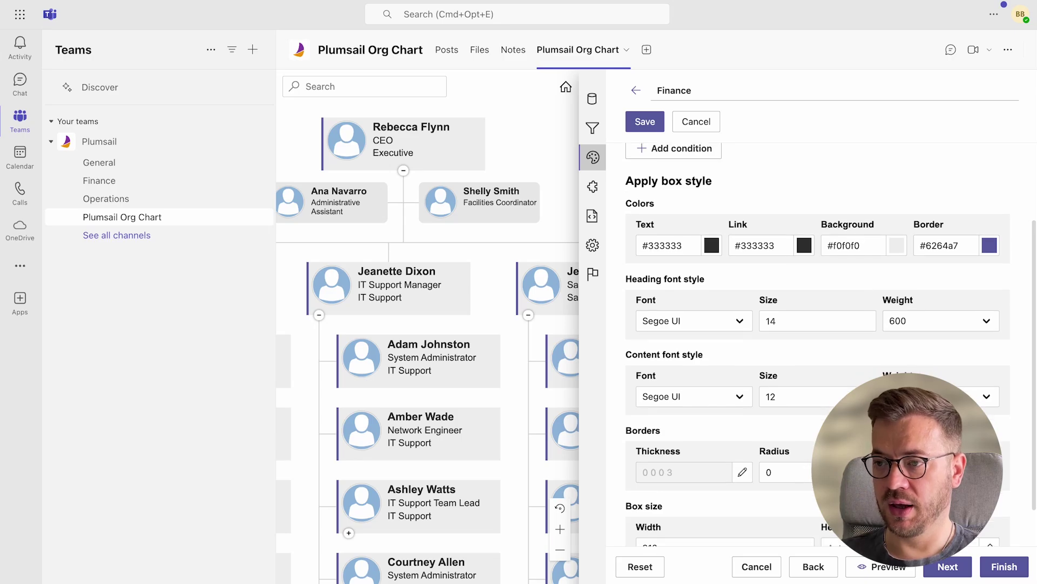
double_click(852, 245)
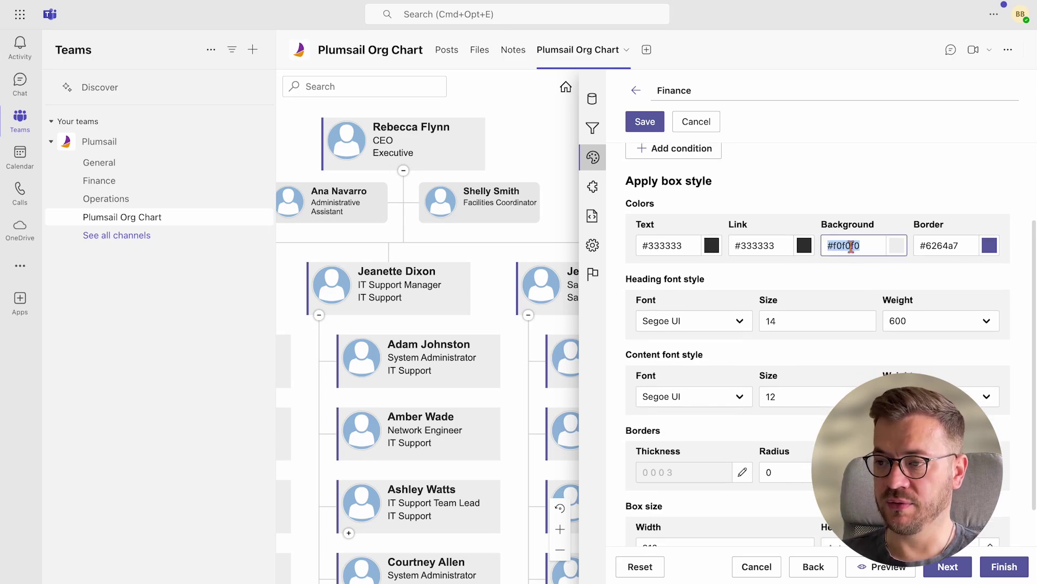
type("e5f6bd")
double_click(941, 246)
type("4ba426")
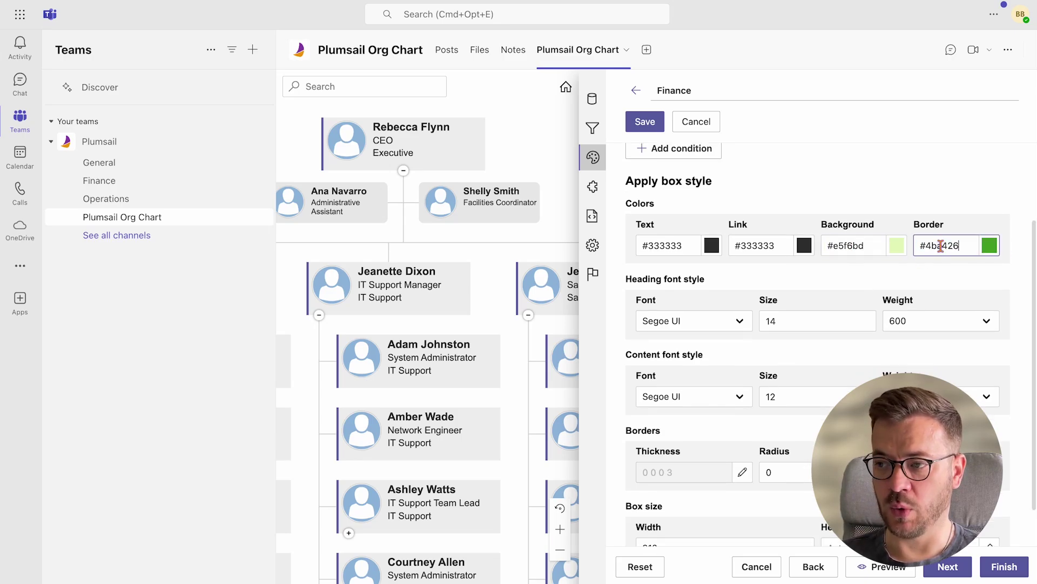
scroll(940, 246, "down", 1)
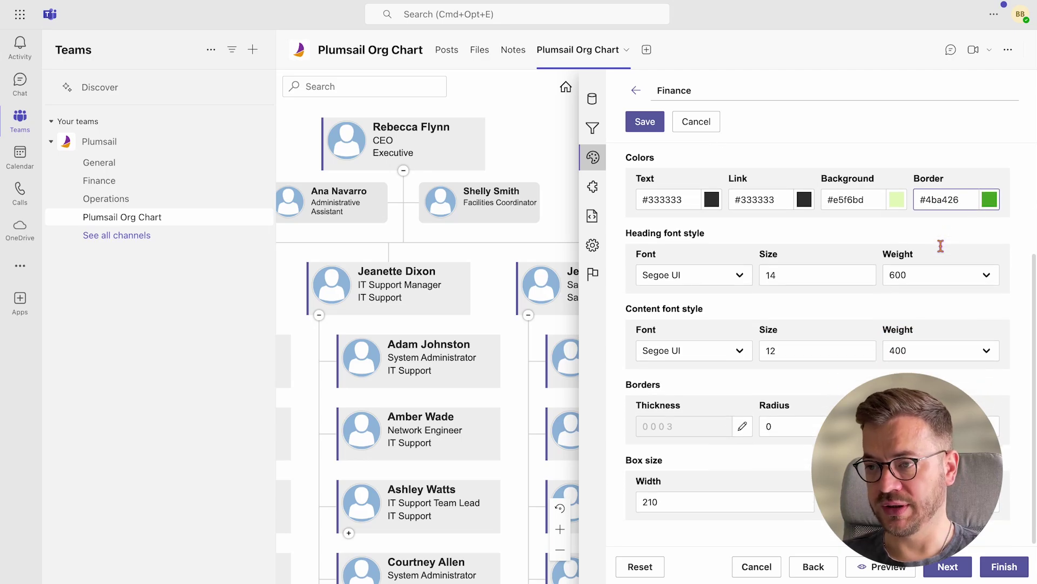
left_click(783, 427)
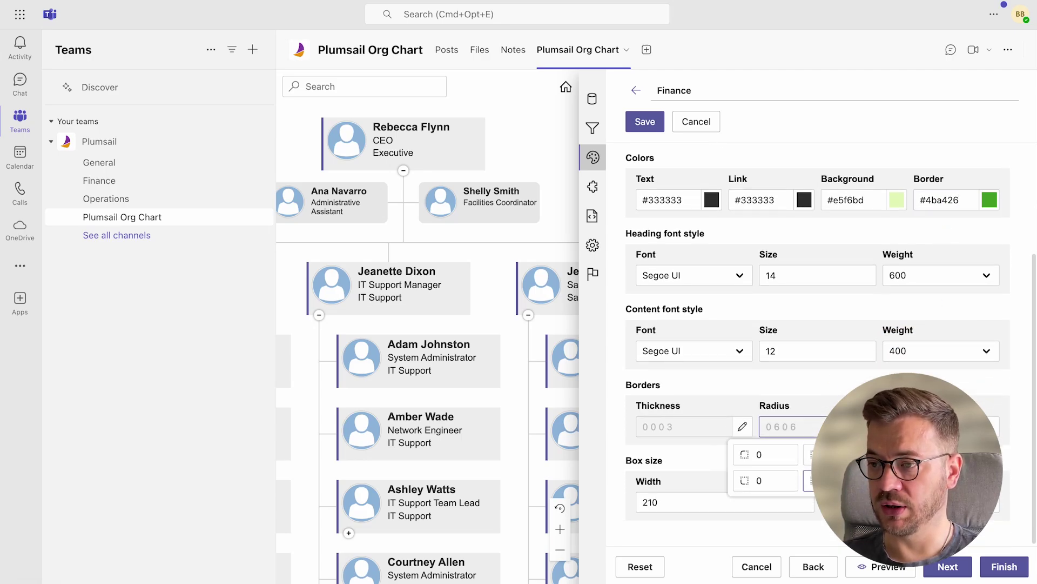
key("Escape")
left_click(645, 121)
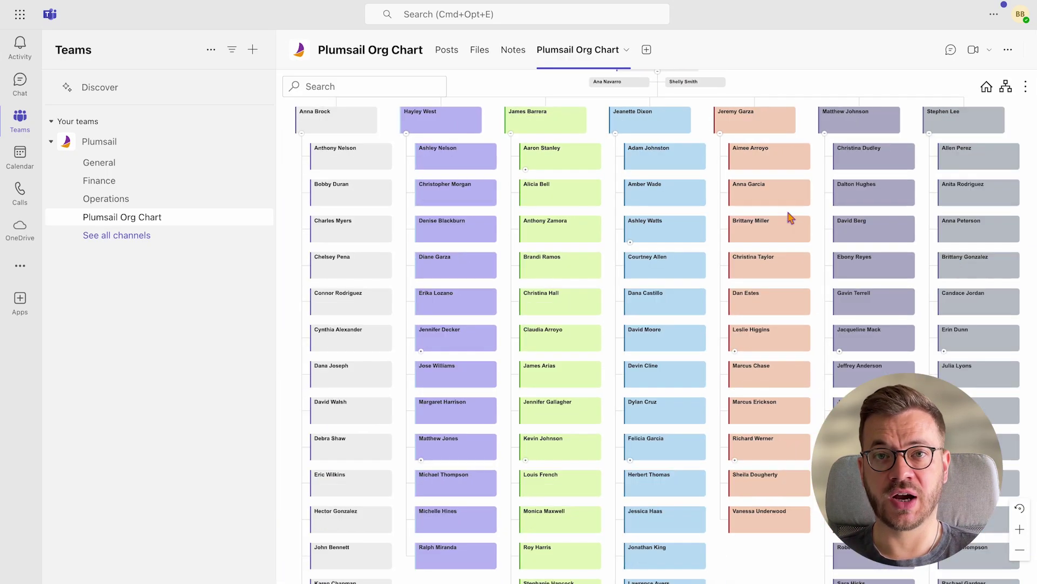
Pan the chart and search 'jer' to re-root it at the Sales Manager
left_click_drag(700, 126, 710, 176)
scroll(708, 170, "up", 3)
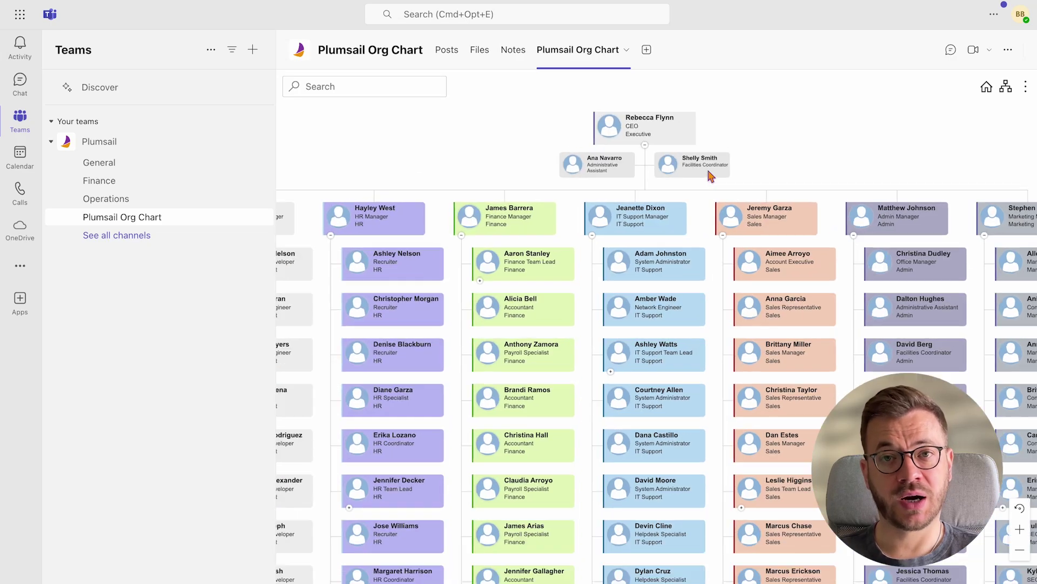
left_click(412, 93)
type("jeremy")
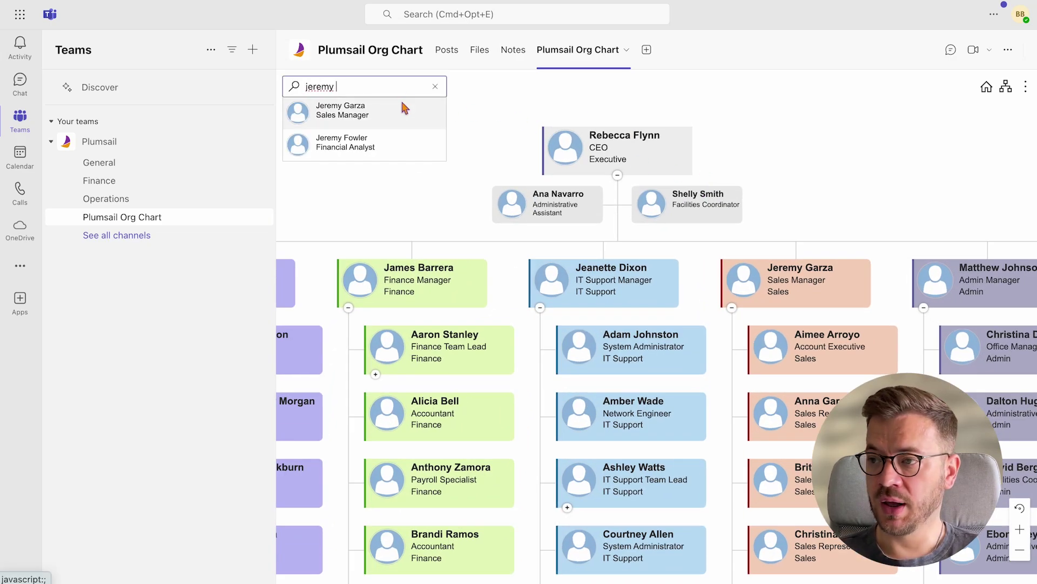
left_click(403, 105)
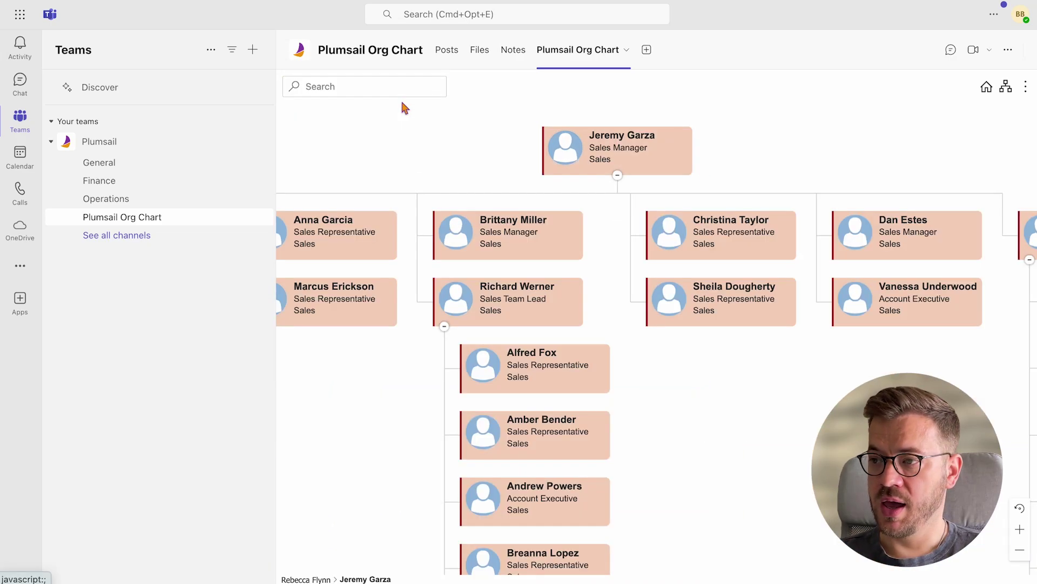
left_click_drag(711, 142, 757, 150)
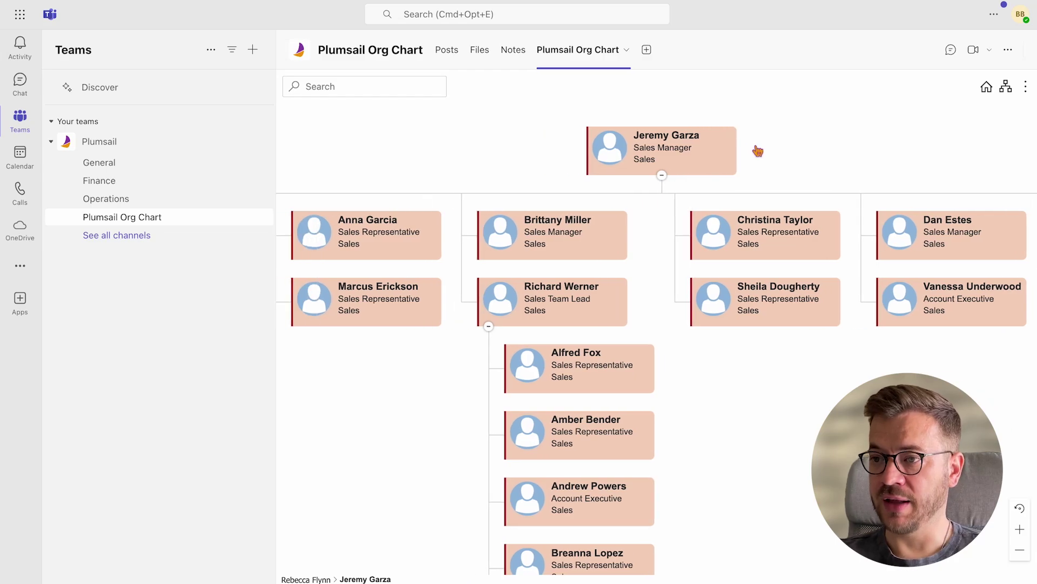
Try the Group leaves layout, switch back to Compact, and return to the chart's top
left_click(1004, 94)
left_click(978, 147)
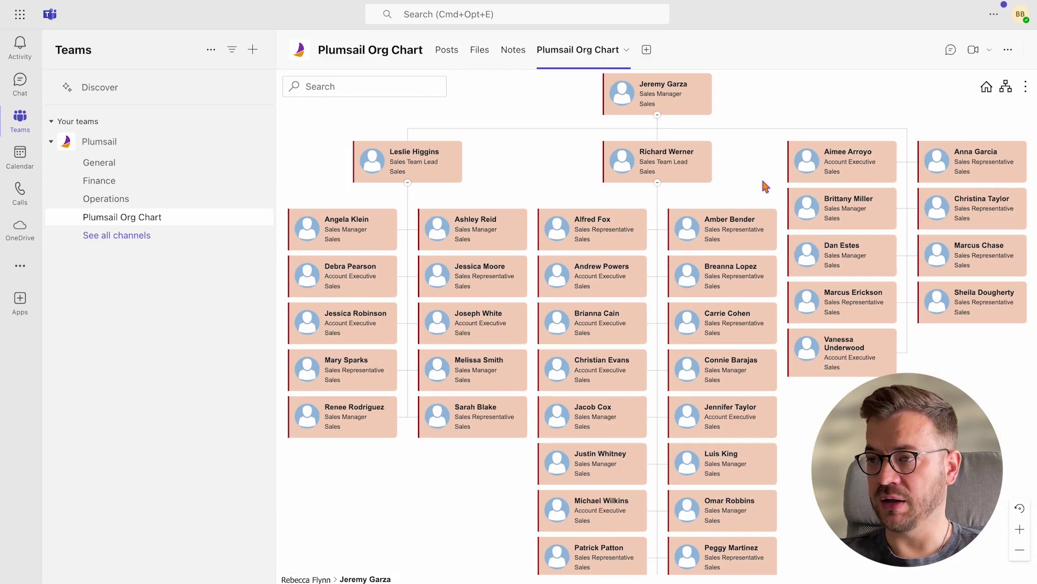
left_click(1006, 88)
left_click(1000, 106)
left_click(986, 87)
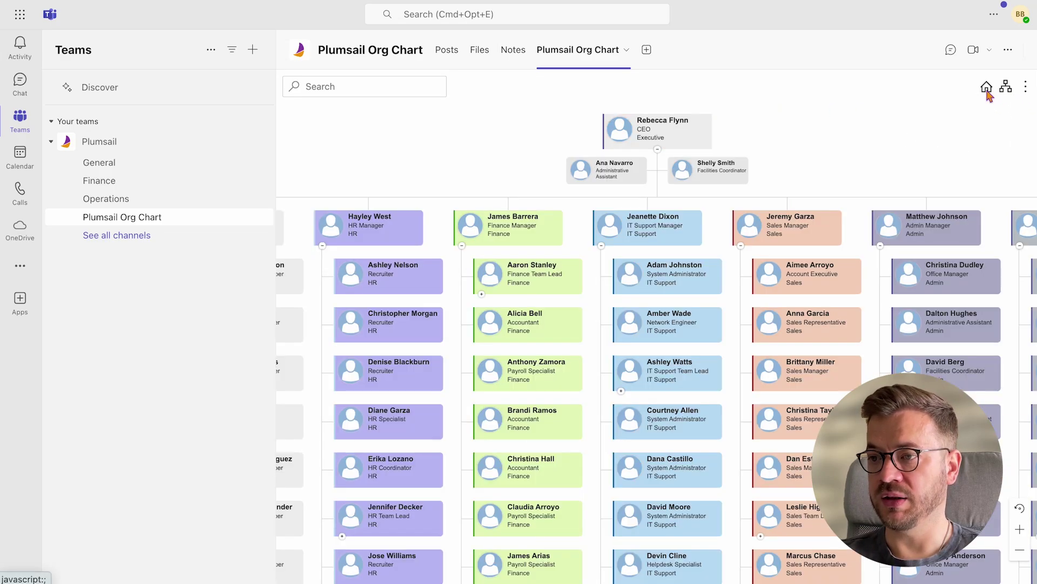
Open the org chart configuration wizard at its design settings
left_click(626, 50)
left_click(613, 176)
left_click(844, 147)
left_click(592, 157)
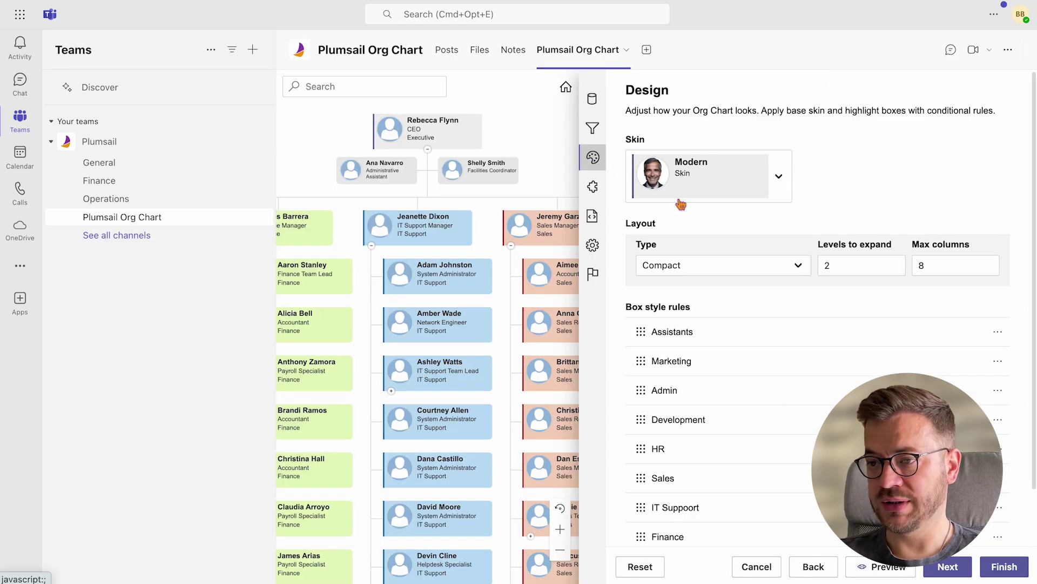
Create a box style rule named CEO that applies when Job Title equals CEO
scroll(689, 202, "down", 1)
left_click(661, 516)
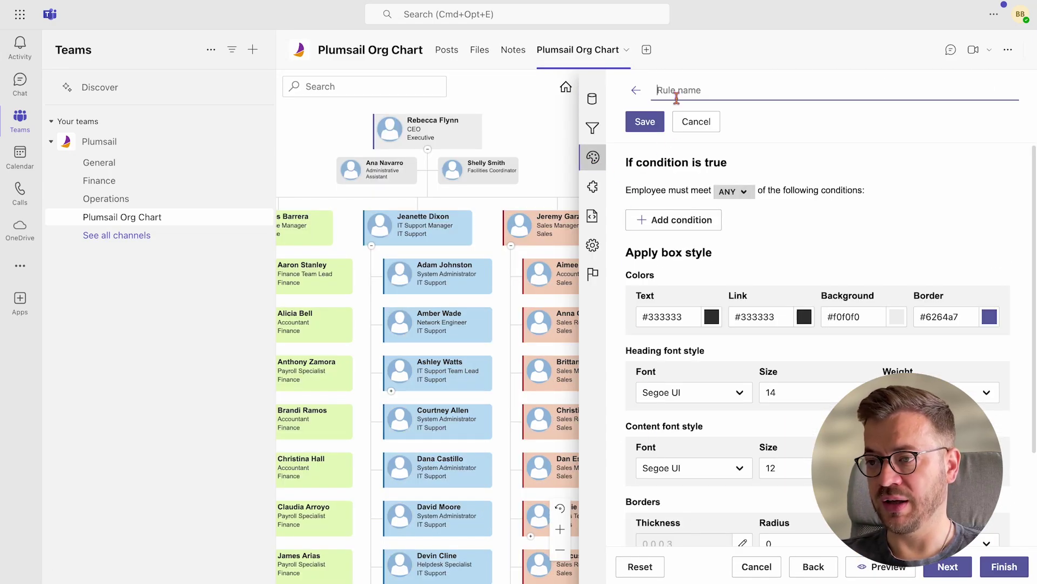
type("CEO")
left_click(687, 219)
type("job")
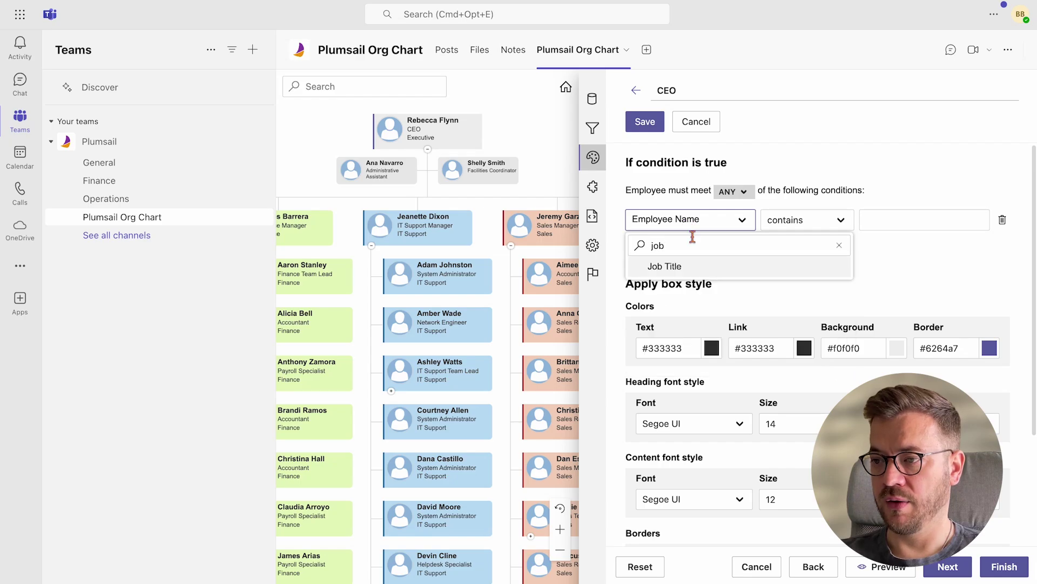
left_click(649, 262)
left_click(805, 219)
left_click(805, 189)
left_click(873, 219)
type("CEO")
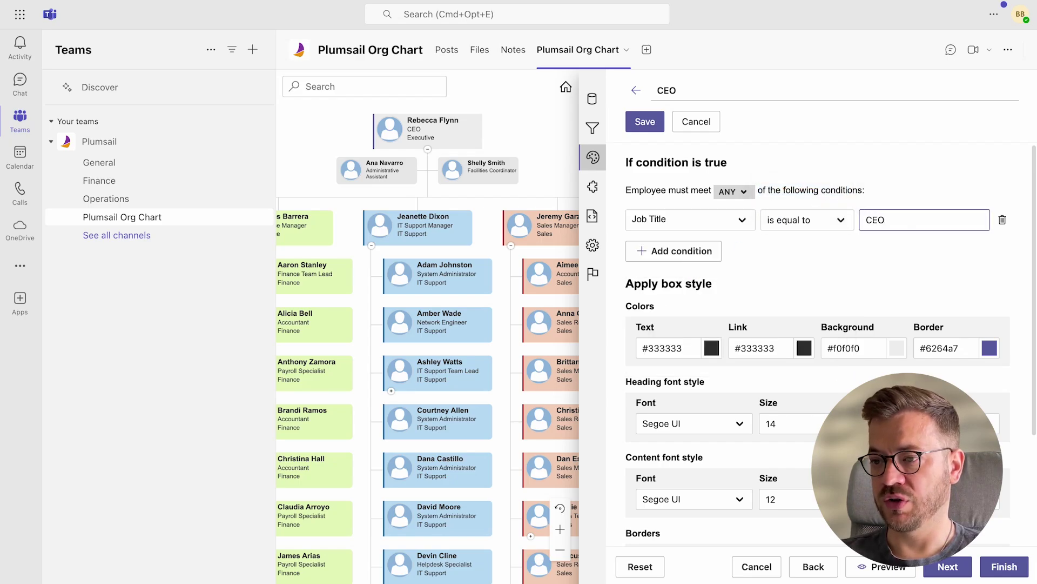
Set the rule's background and border colours to #f7e49d
scroll(873, 219, "down", 1)
triple_click(870, 289)
type("#f7e49d")
triple_click(938, 289)
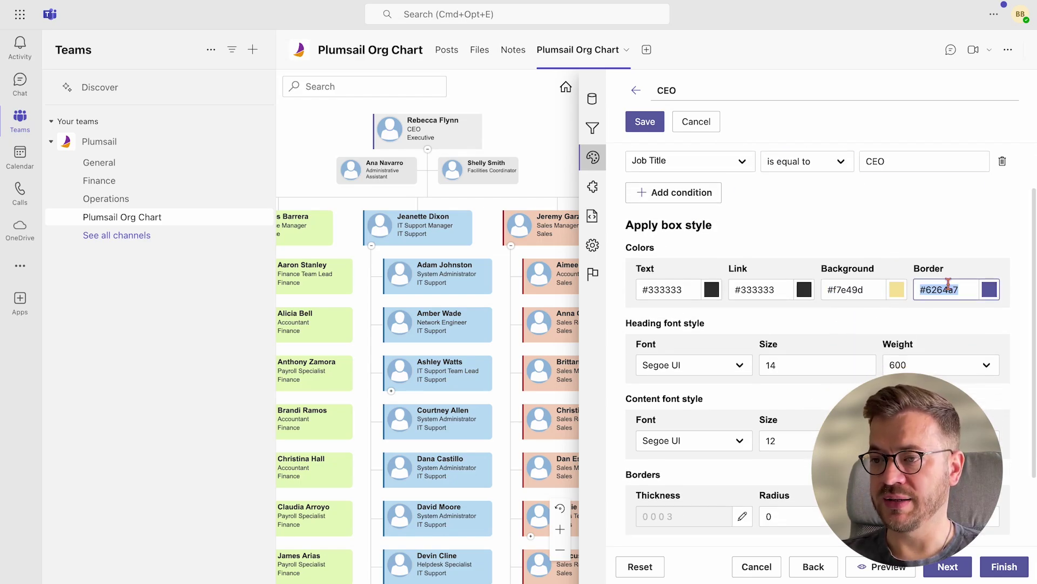
type("#f7e49d")
Set the heading font size to 18 and the content font size to 16
left_click(791, 362)
key("BackSpace")
type("8")
scroll(790, 363, "down", 1)
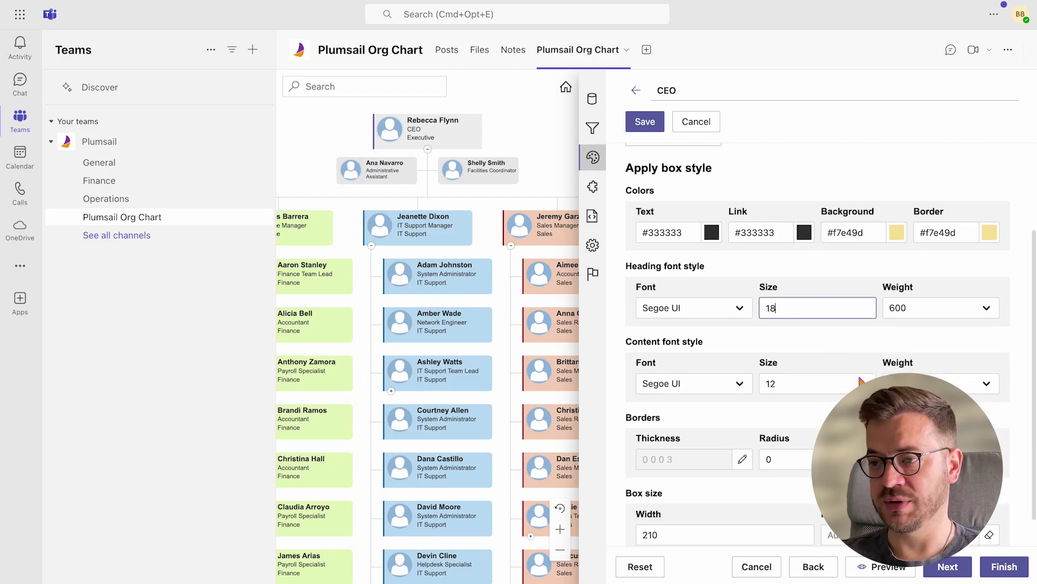
double_click(778, 383)
type("16")
Give the box corner radii of 30 3 3 30
scroll(886, 409, "down", 1)
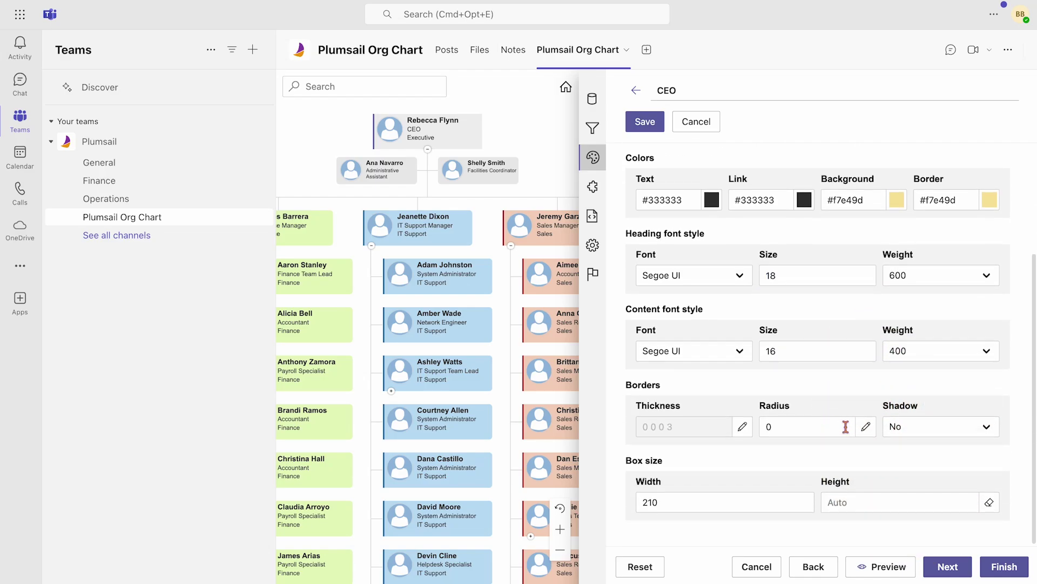
left_click(866, 427)
double_click(773, 454)
type("30")
key("Tab")
type("3")
key("Tab")
type("3")
key("Tab")
type("30")
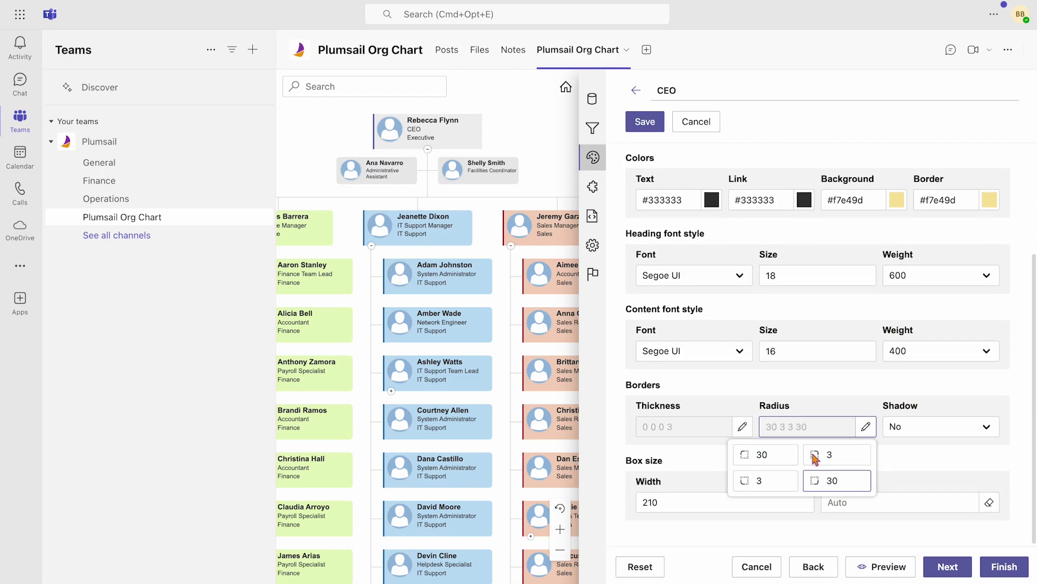
left_click(886, 461)
Make the boxes 250 wide and 90 high, then save the CEO rule
double_click(755, 502)
type("250")
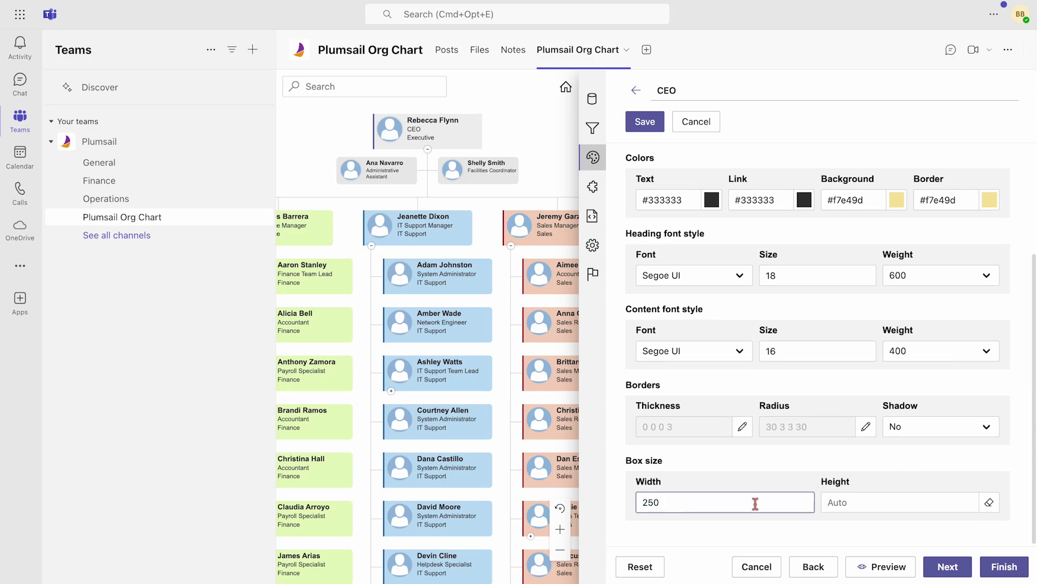
left_click(864, 502)
type("90")
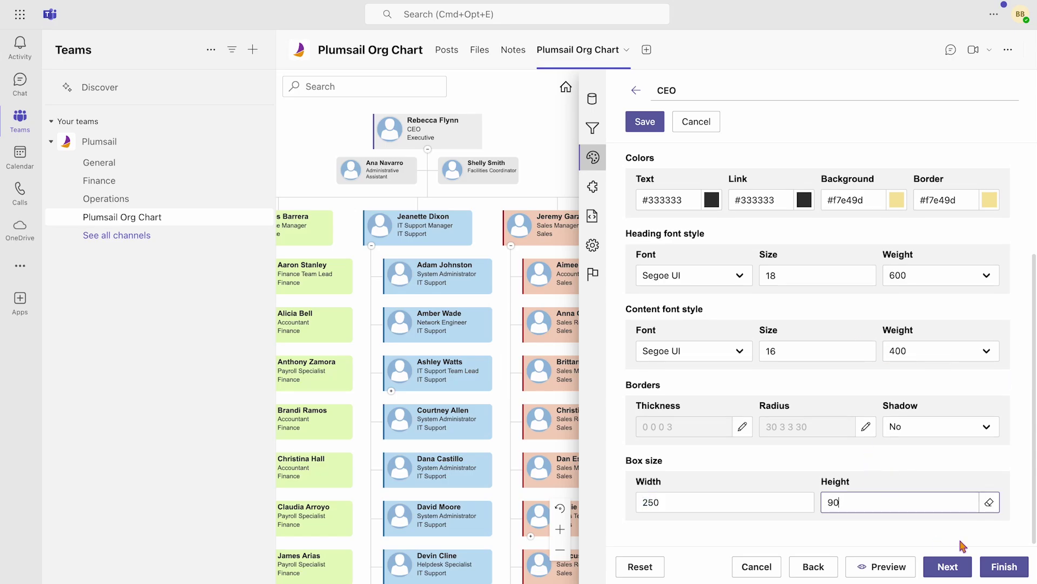
key("Return")
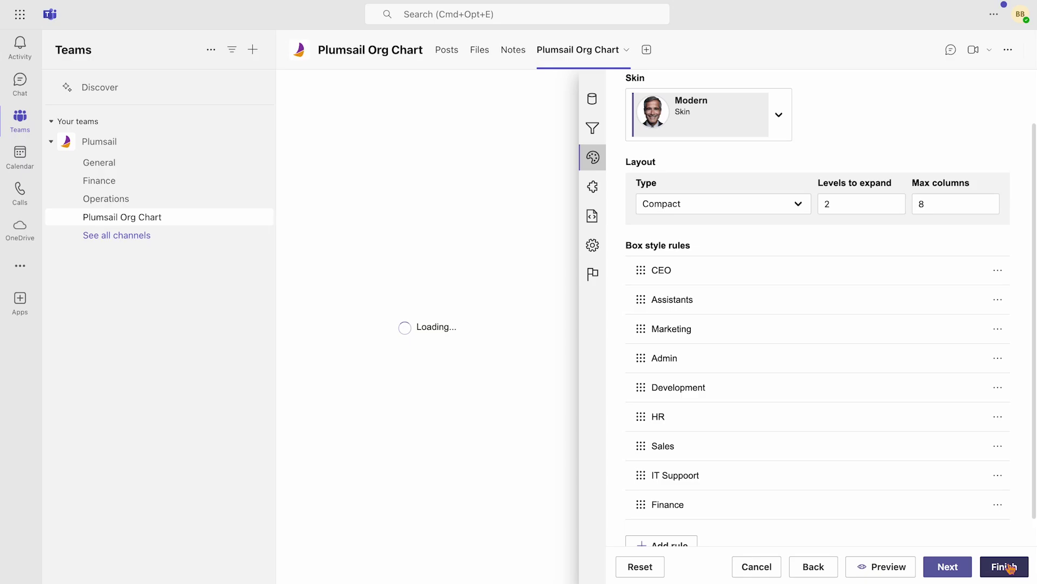
Finish the design, pan to center the yellow CEO box, and reopen the tab settings
left_click(1004, 566)
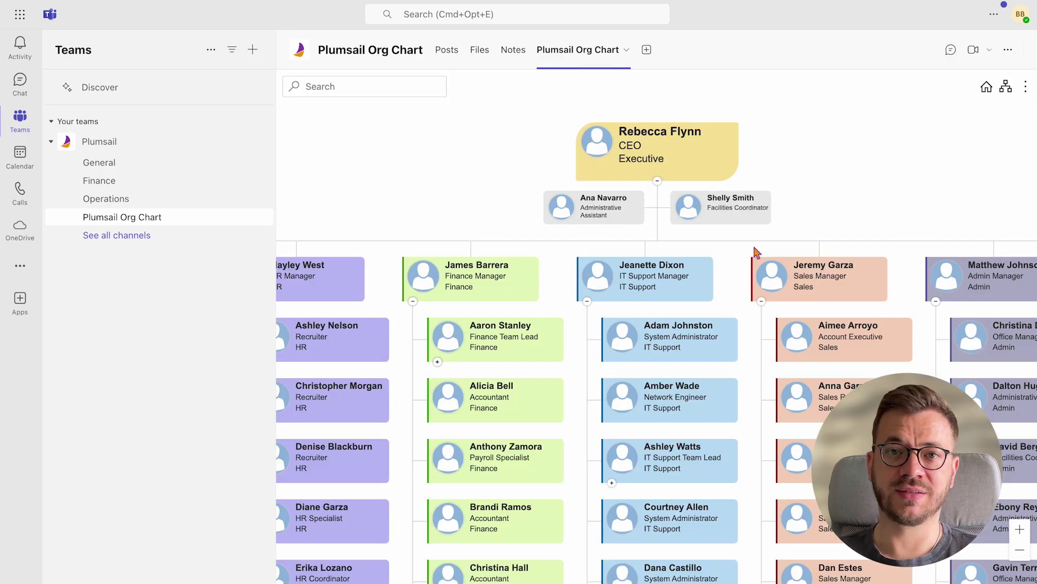
scroll(836, 177, "down", 4)
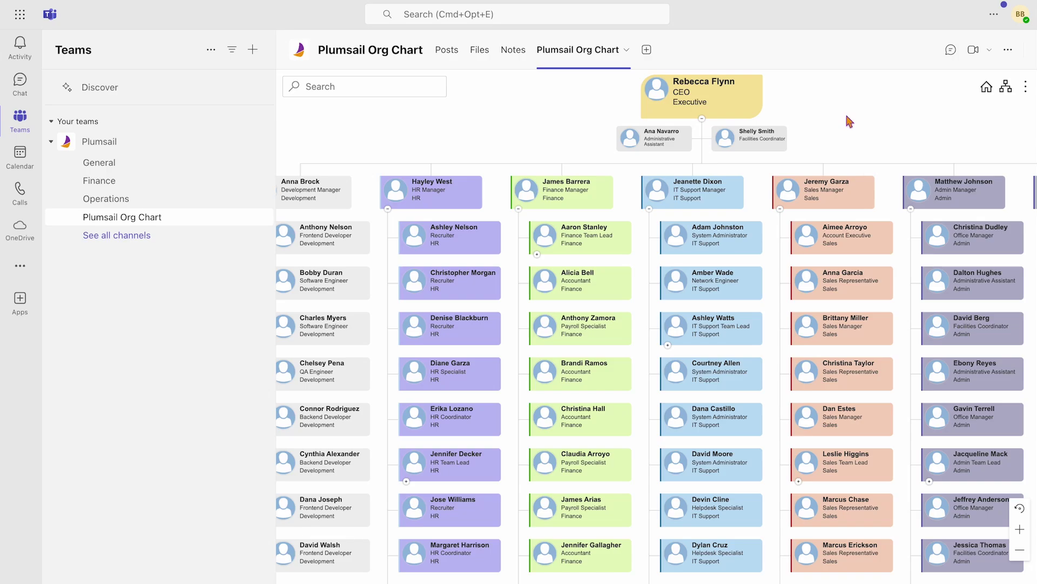
left_click_drag(846, 117, 830, 158)
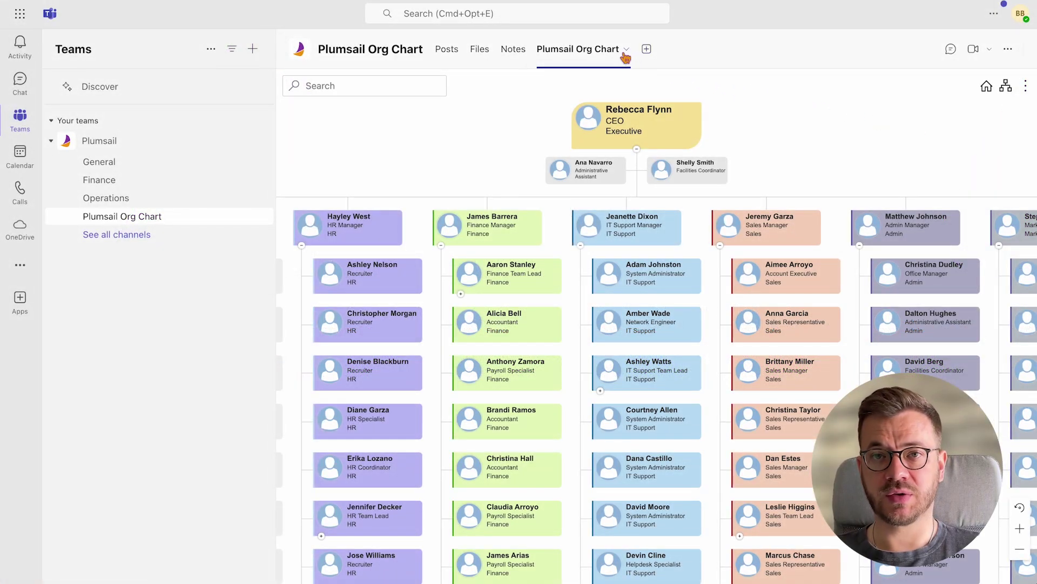
left_click(626, 53)
left_click(609, 176)
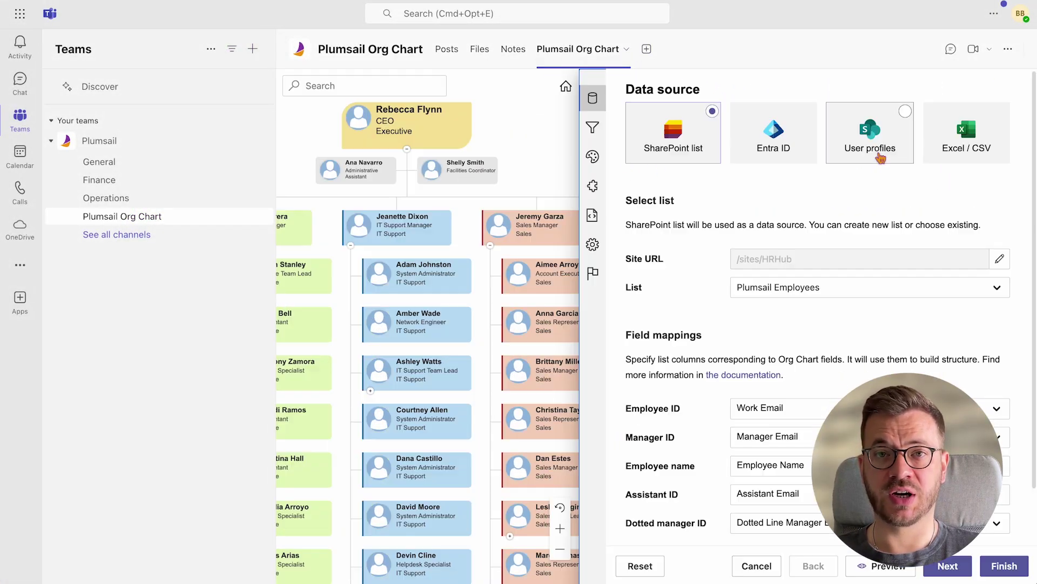
Go to the box template and review the tooltip and search template fields
left_click(593, 128)
left_click(592, 156)
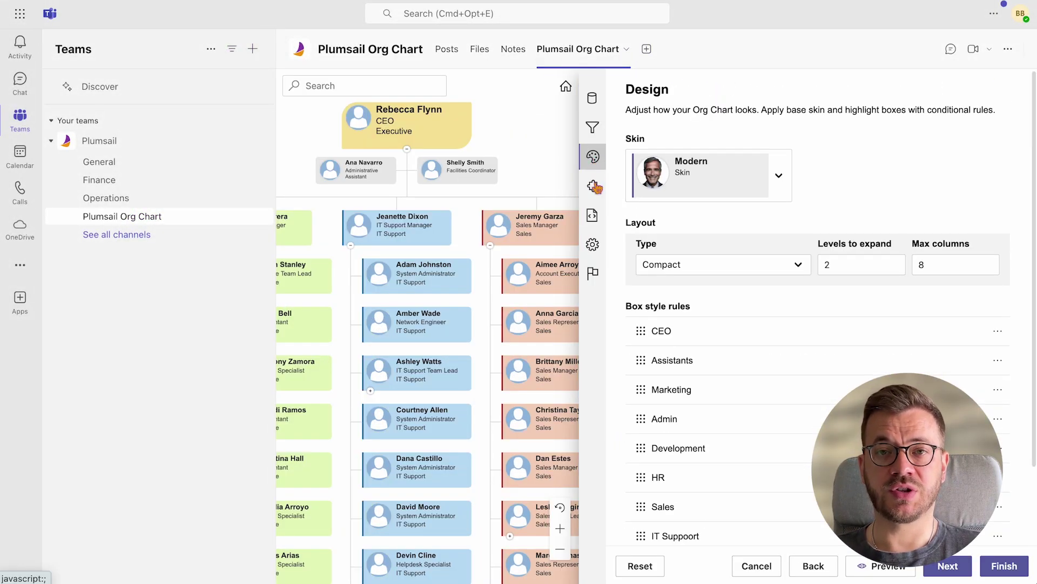
left_click(594, 187)
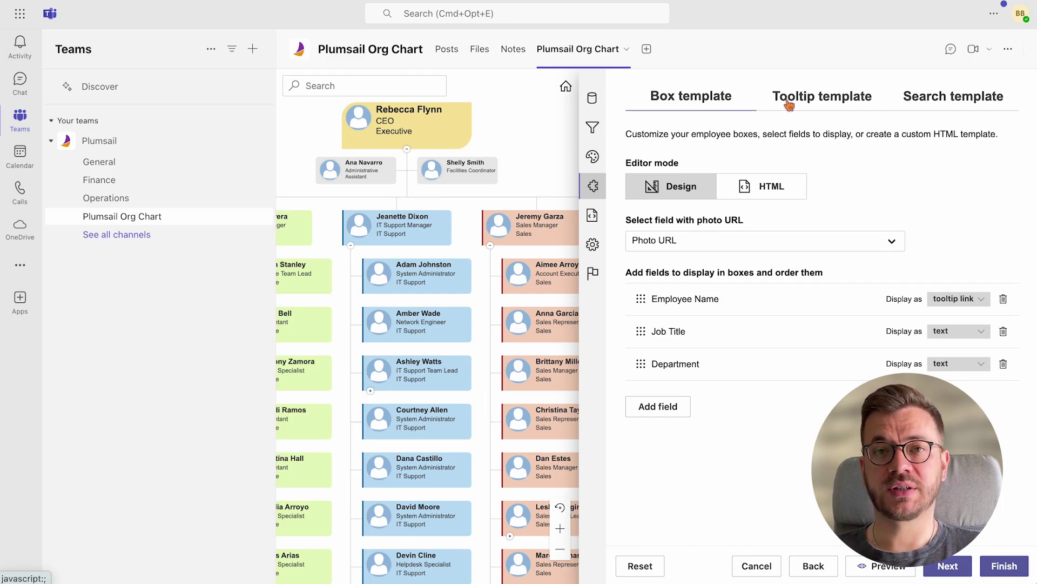
left_click(807, 100)
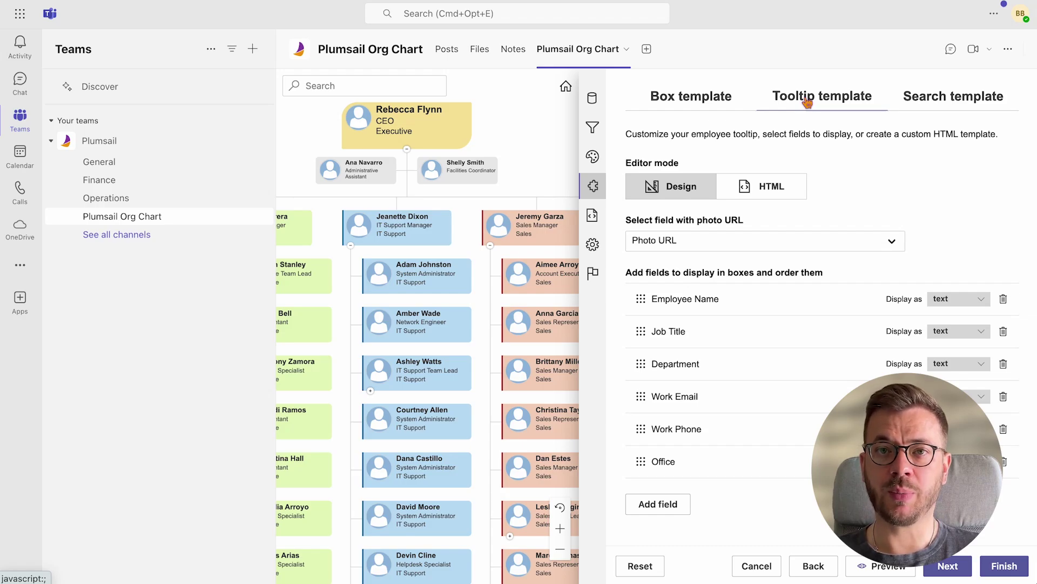
left_click(927, 100)
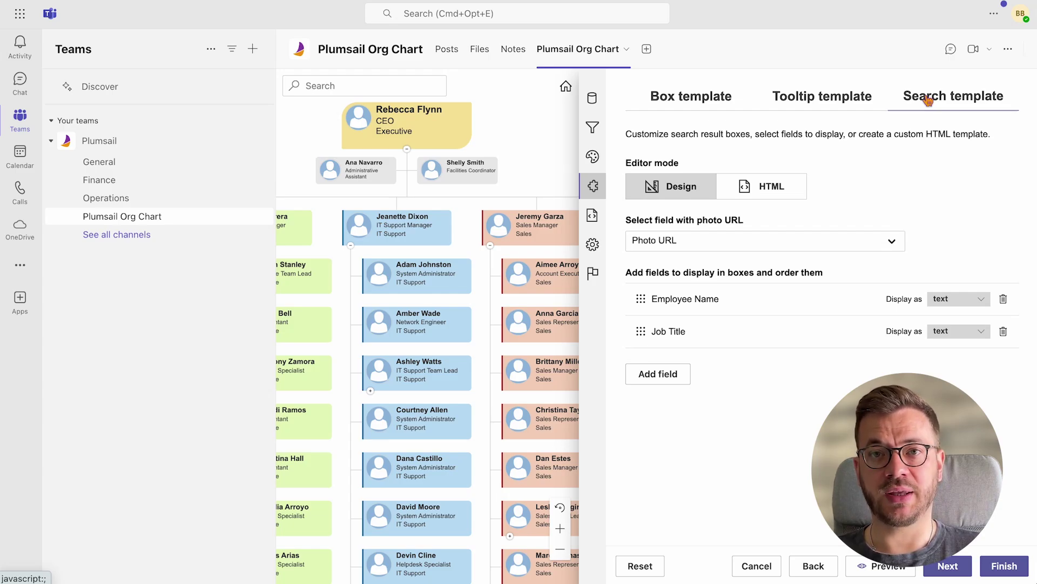
left_click(702, 102)
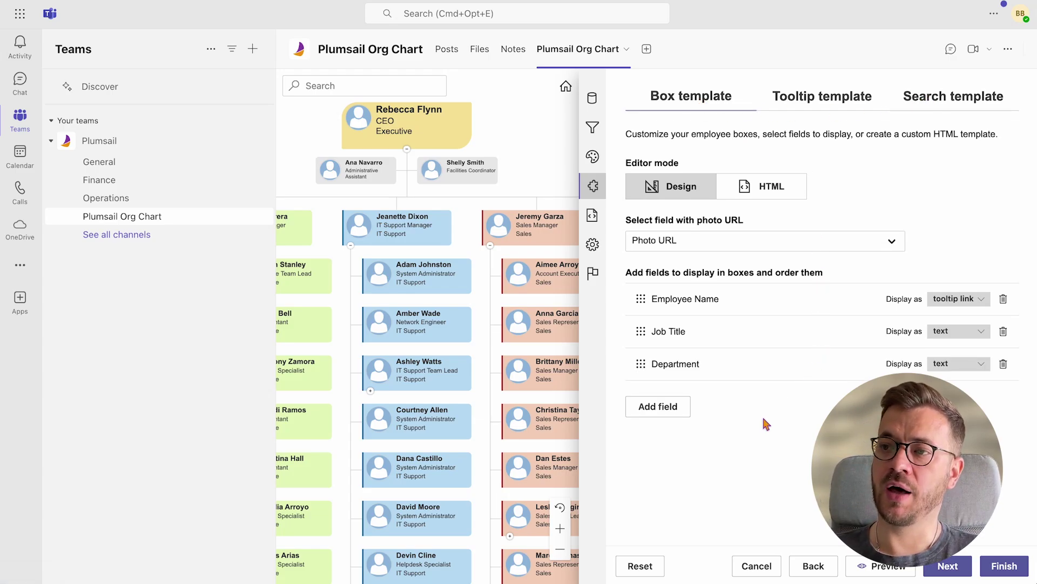
Add the Country field to the box template and apply the changes
left_click(664, 413)
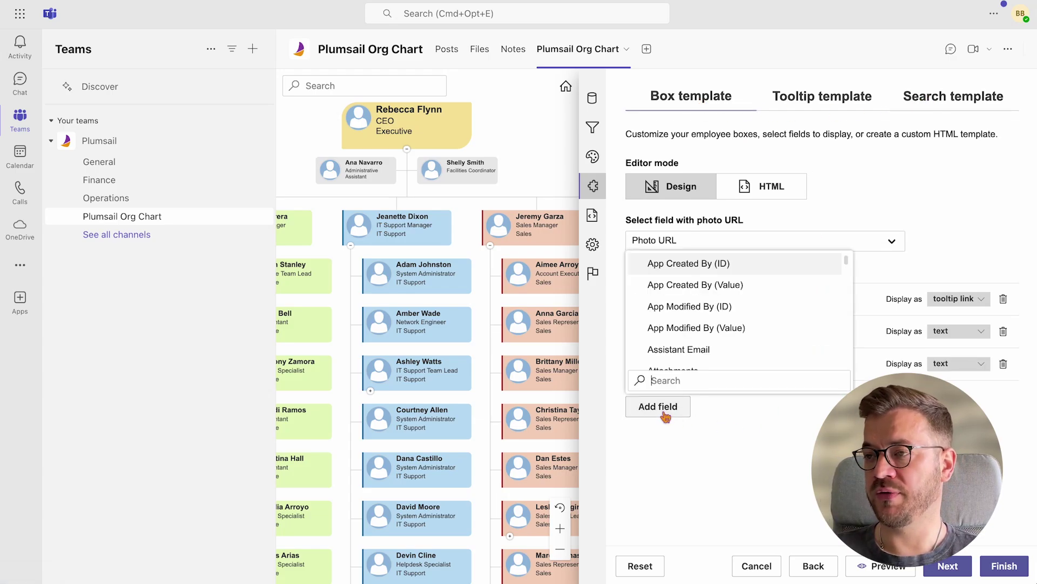
type("countr")
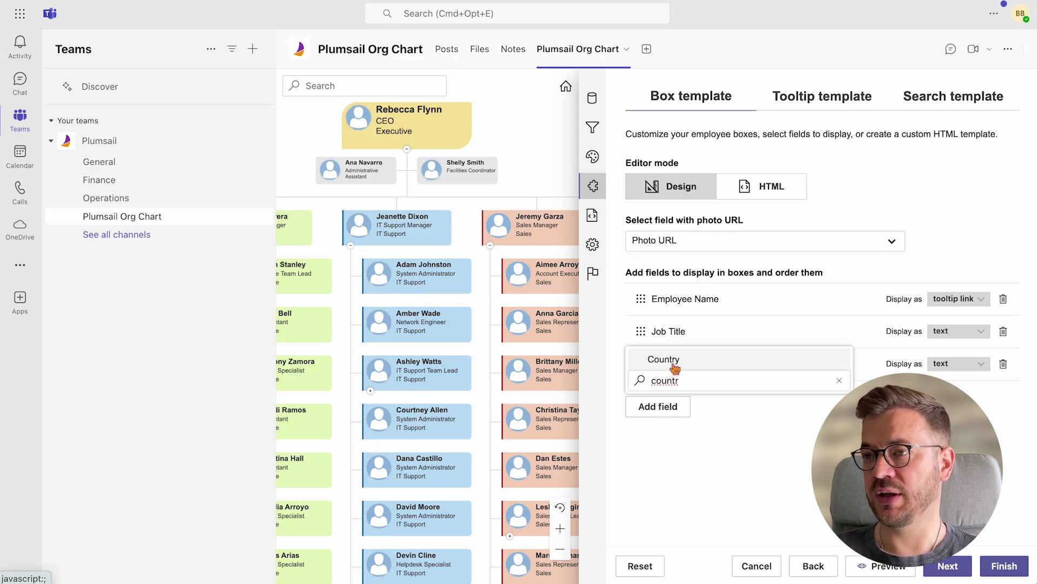
left_click(669, 361)
left_click(1004, 566)
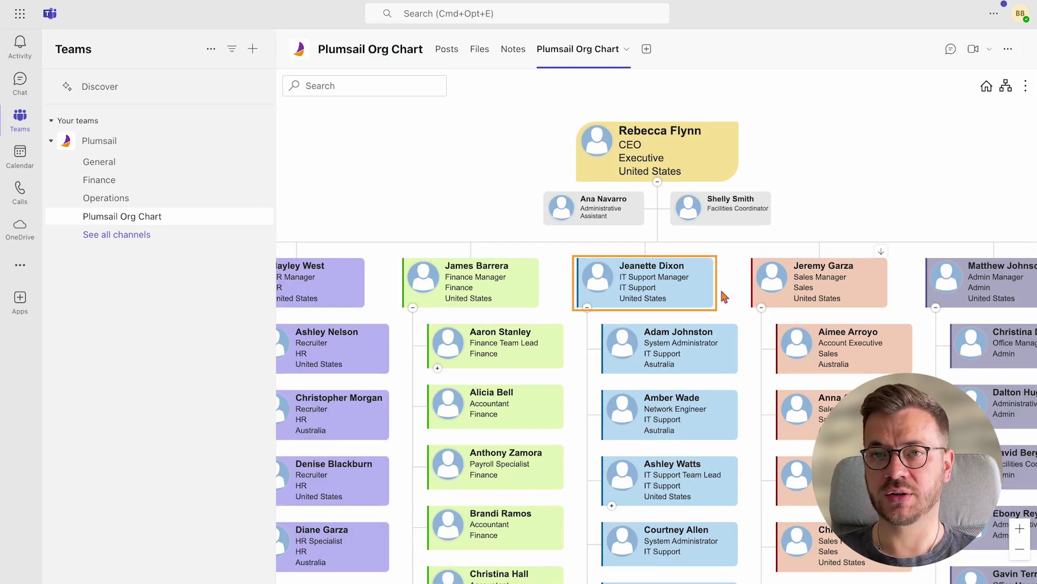
Reopen the box template and move Country above Job Title, then finish
left_click(624, 50)
left_click(591, 177)
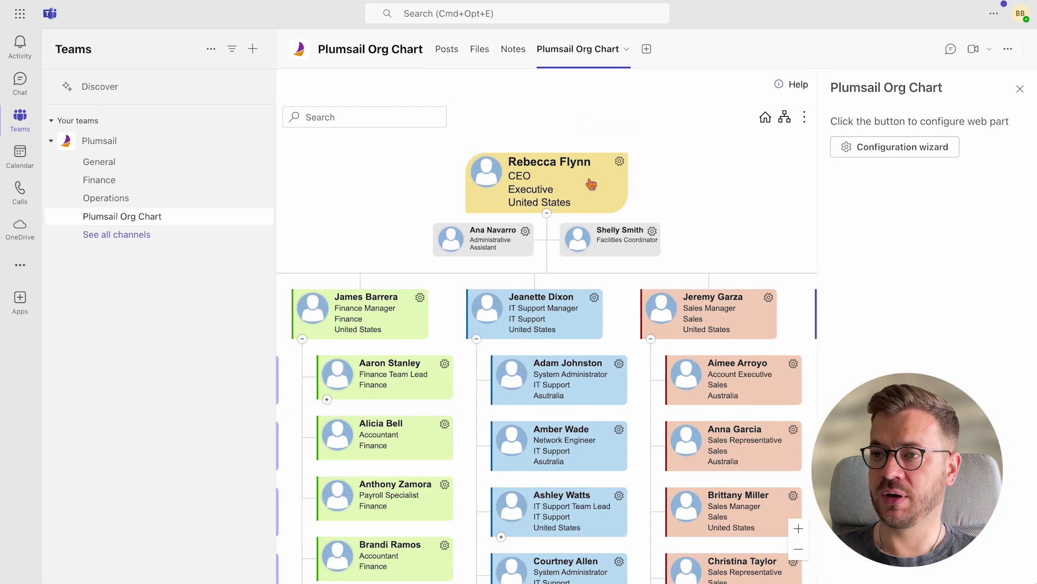
left_click(864, 146)
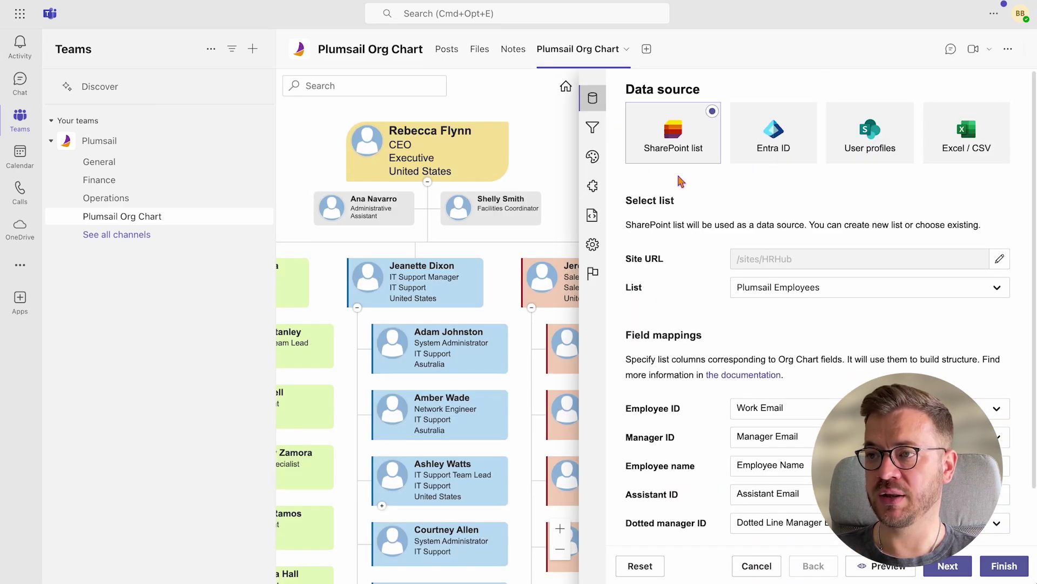
left_click(595, 187)
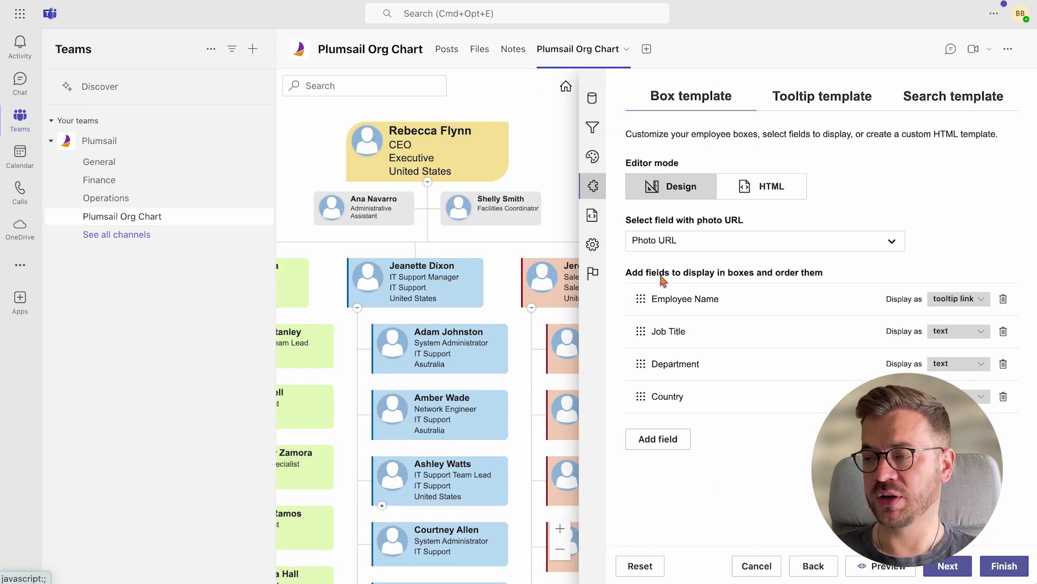
left_click_drag(641, 396, 630, 332)
left_click(1005, 565)
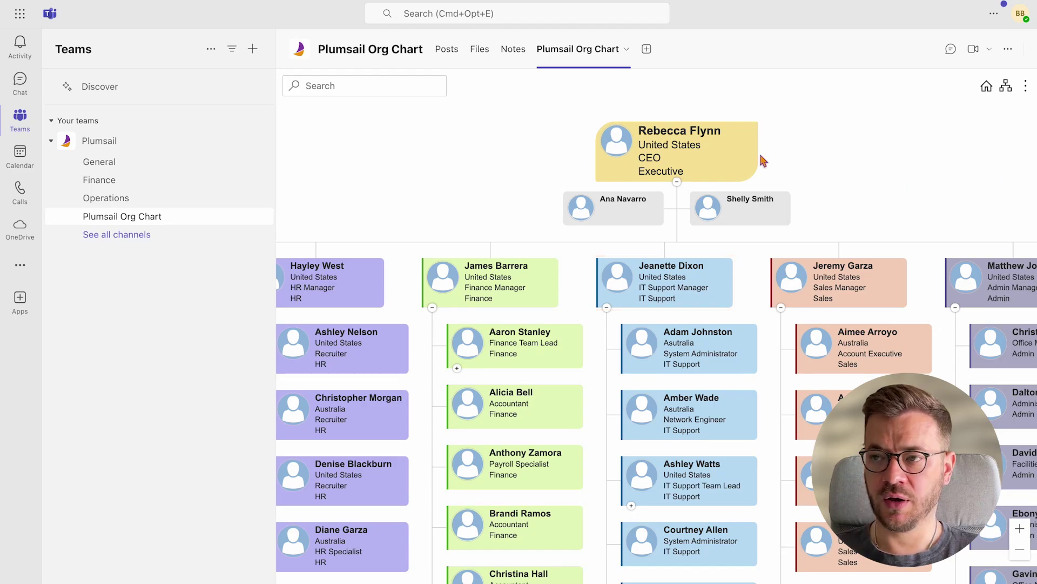
Inspect the CEO's details card, then reopen the wizard's template settings
left_click(682, 139)
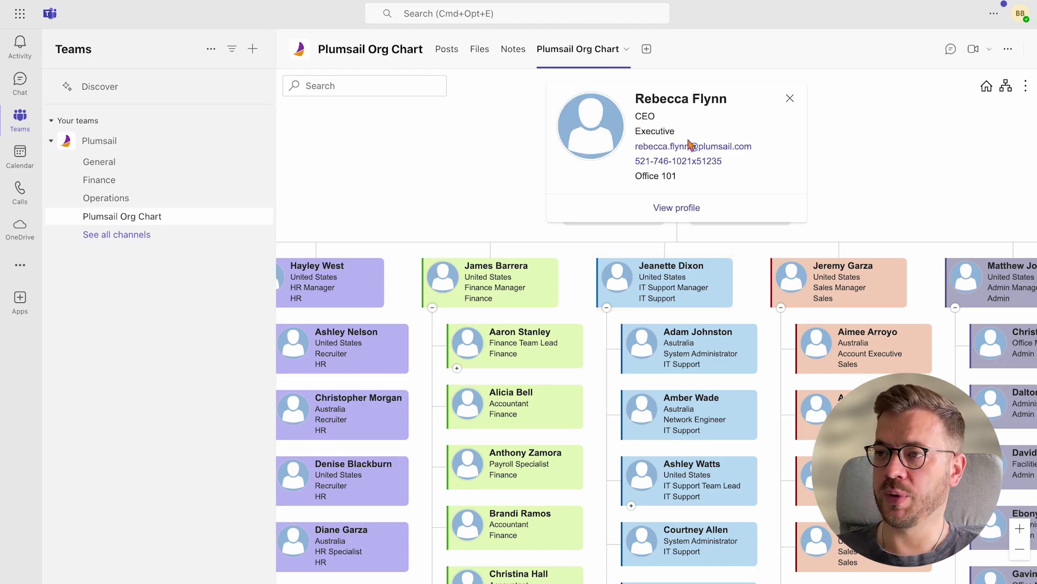
left_click(790, 99)
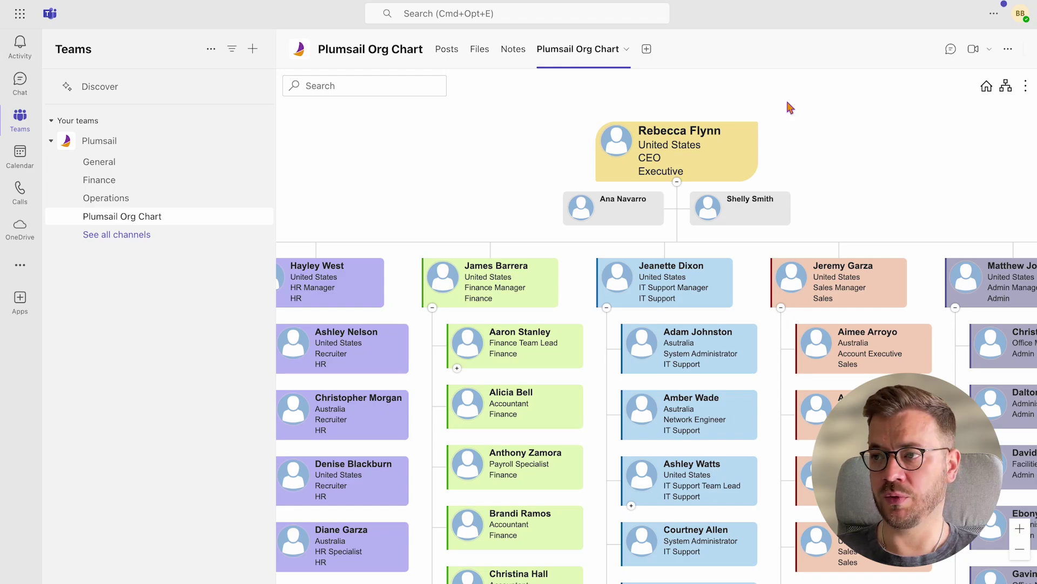
left_click(627, 49)
left_click(598, 178)
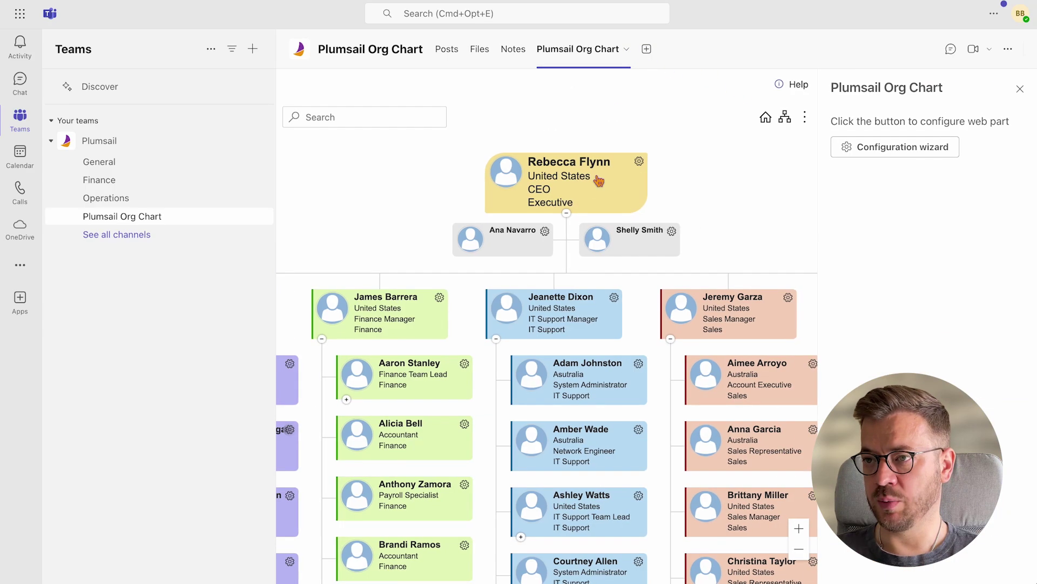
left_click(880, 147)
left_click(593, 187)
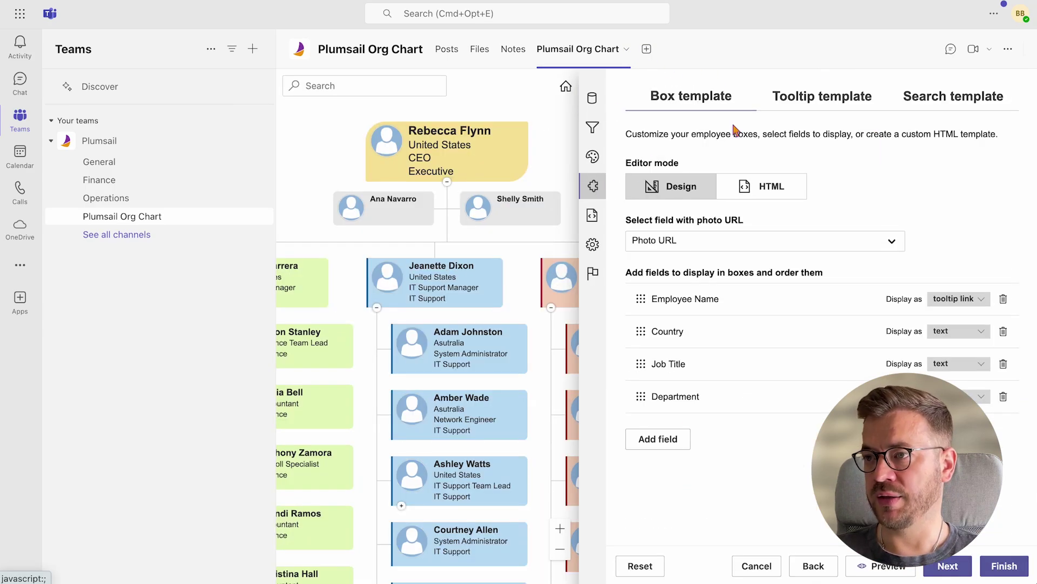
Remove the Work Phone field from the tooltip template
left_click(814, 103)
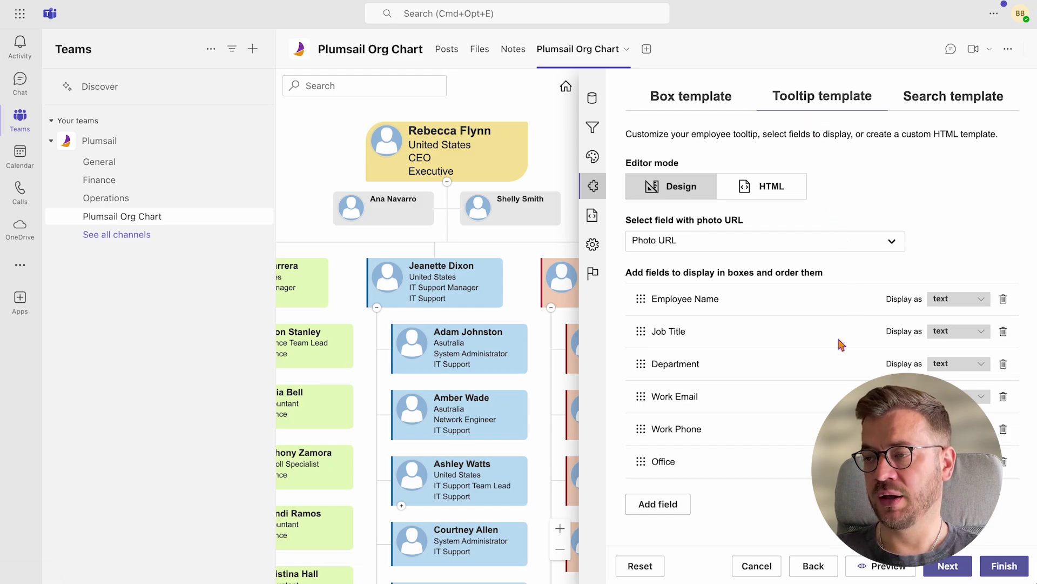
left_click(1004, 431)
left_click(713, 155)
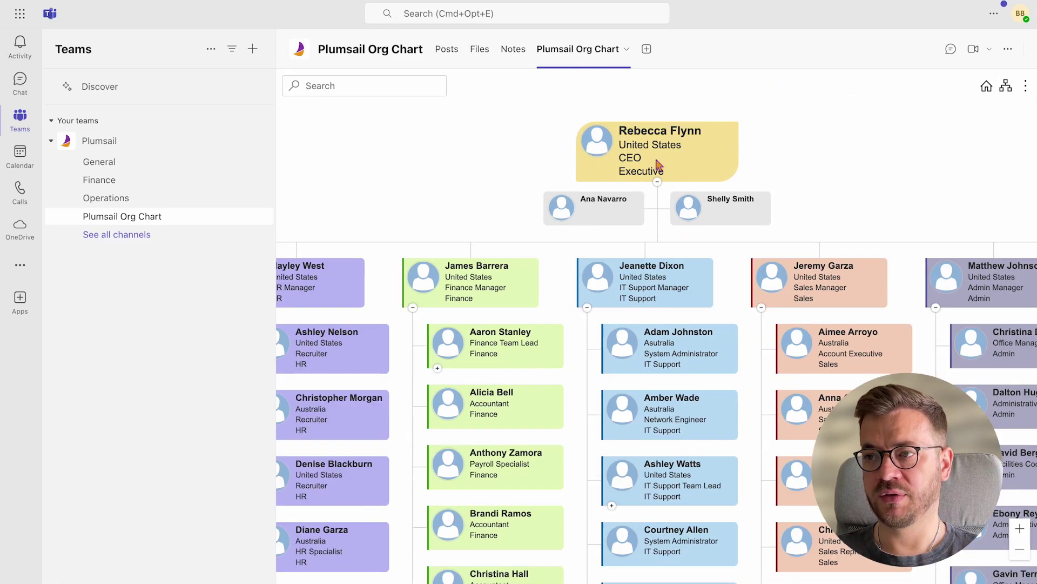
Reopen the wizard's tooltip template and add the Country field to it
mouse_move(650, 133)
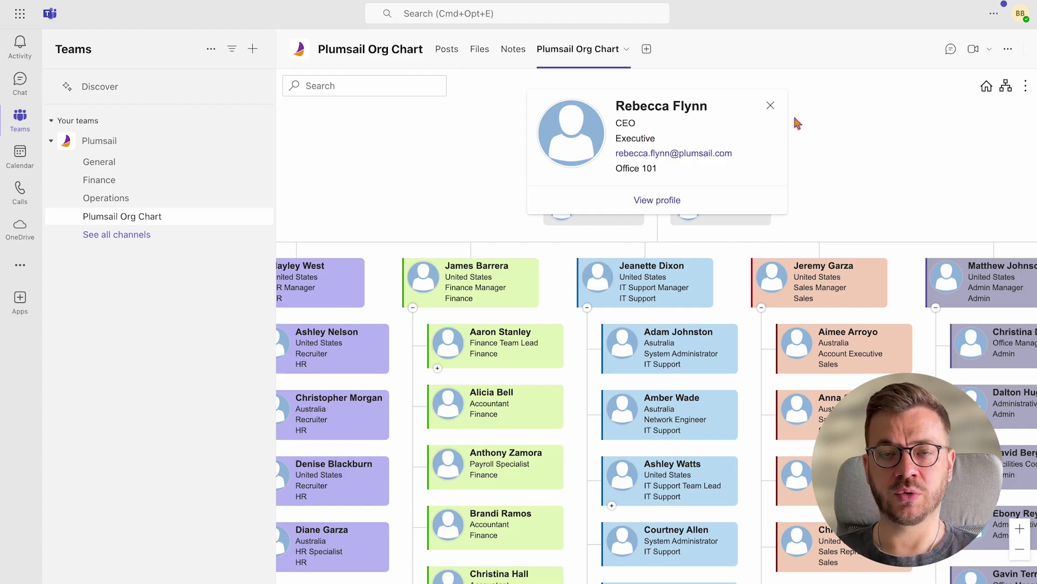
left_click(627, 49)
left_click(589, 178)
left_click(866, 143)
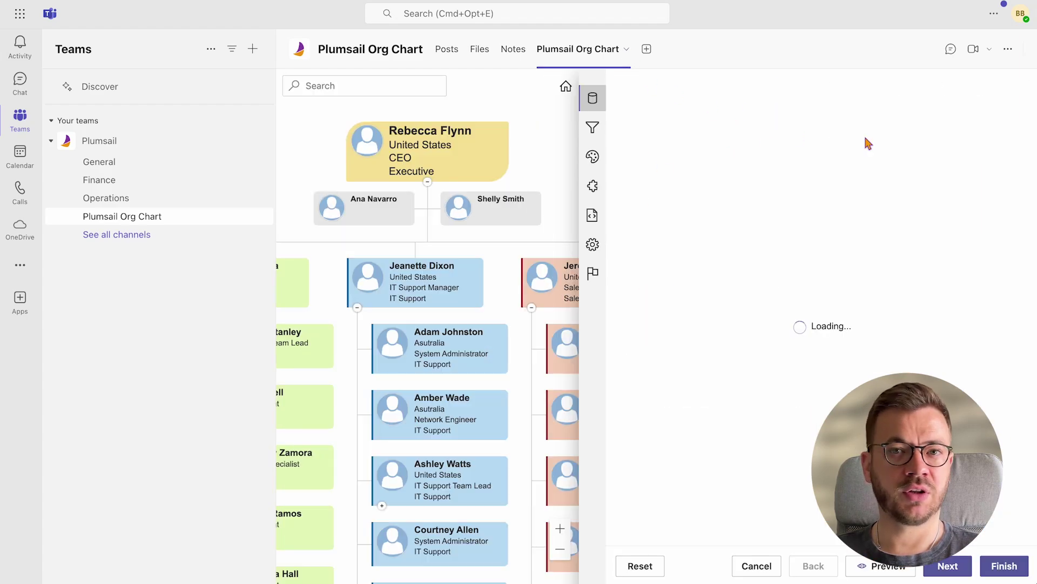
left_click(593, 185)
left_click(810, 97)
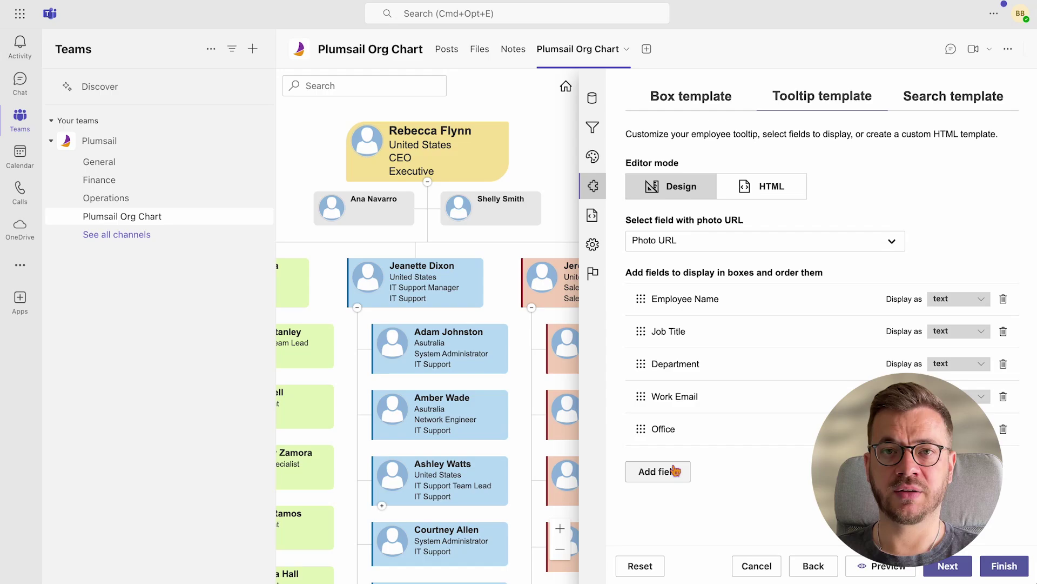
left_click(674, 470)
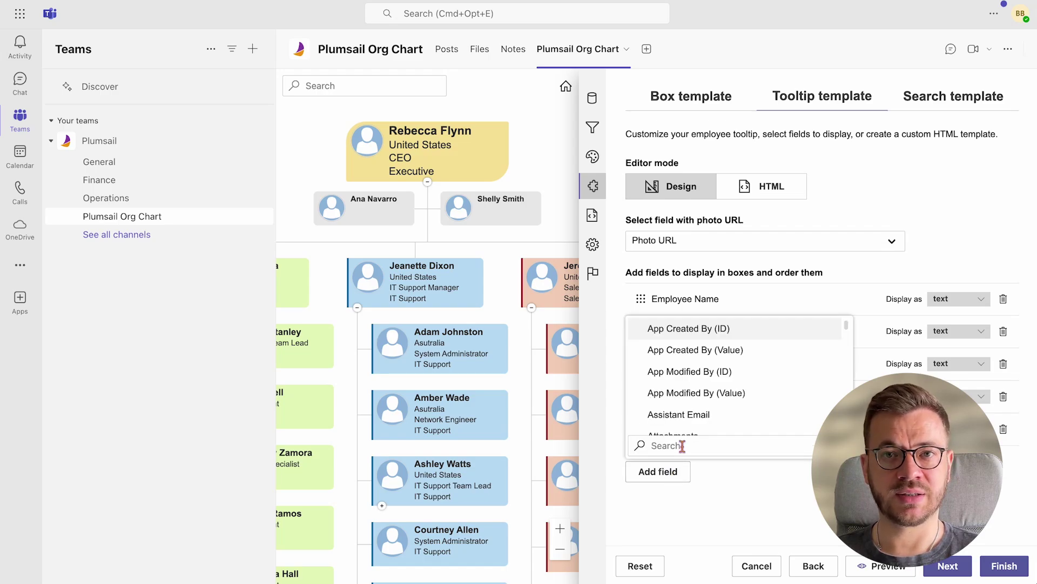
type("country")
left_click(672, 425)
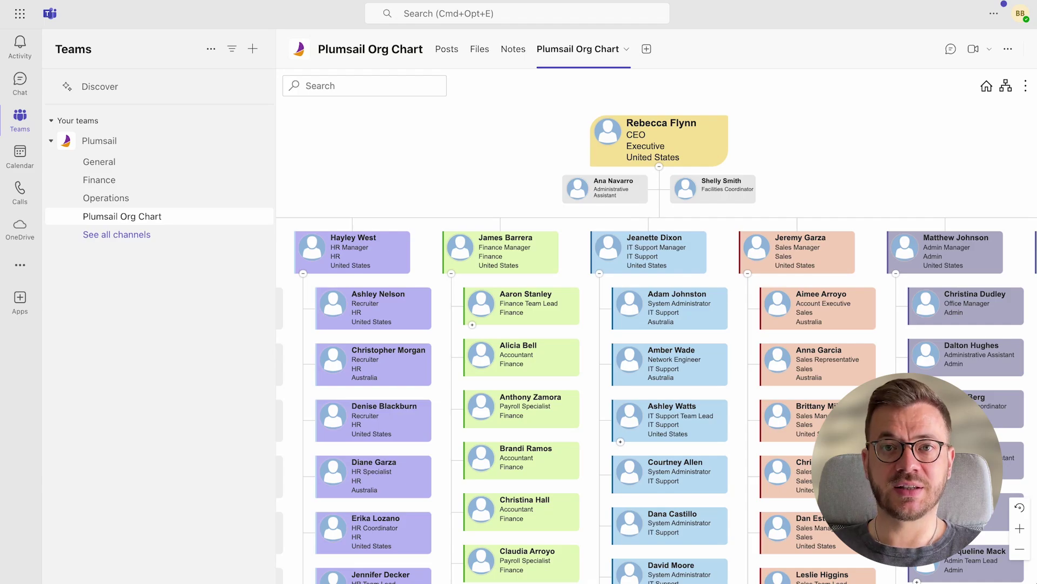
Add the Project field to the search result template and save the configuration
left_click(627, 49)
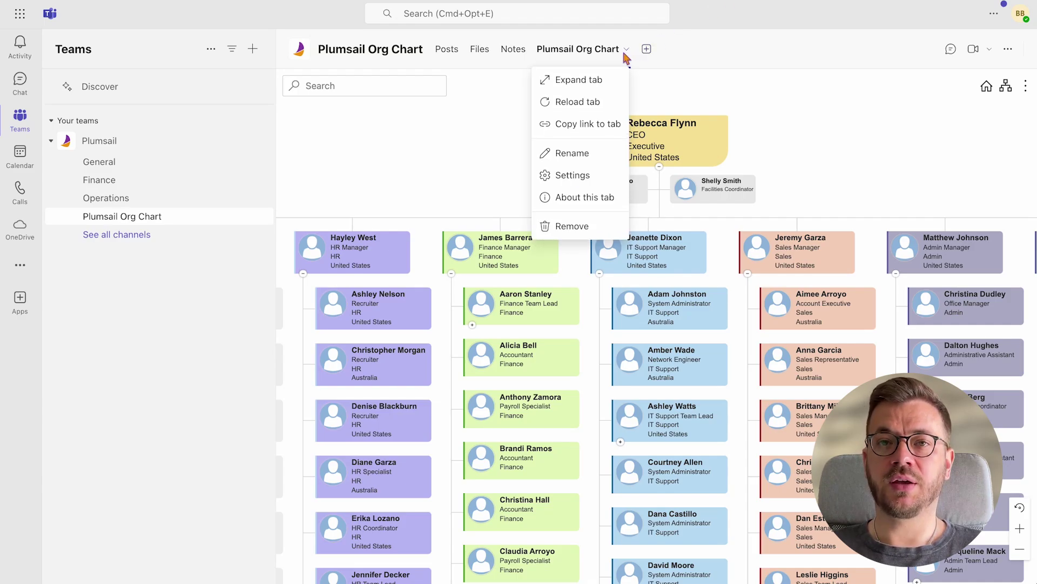
left_click(572, 178)
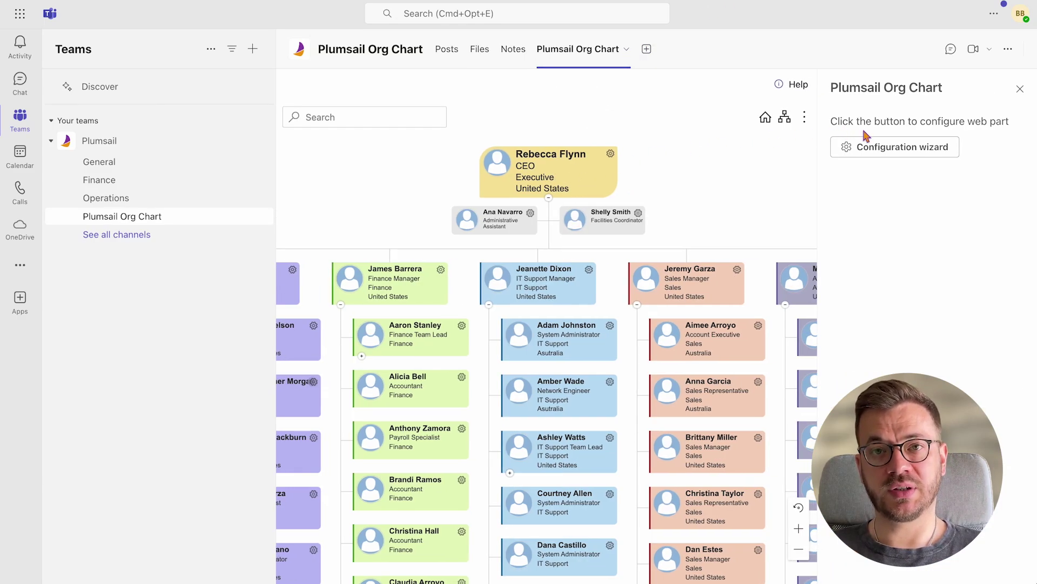
left_click(897, 147)
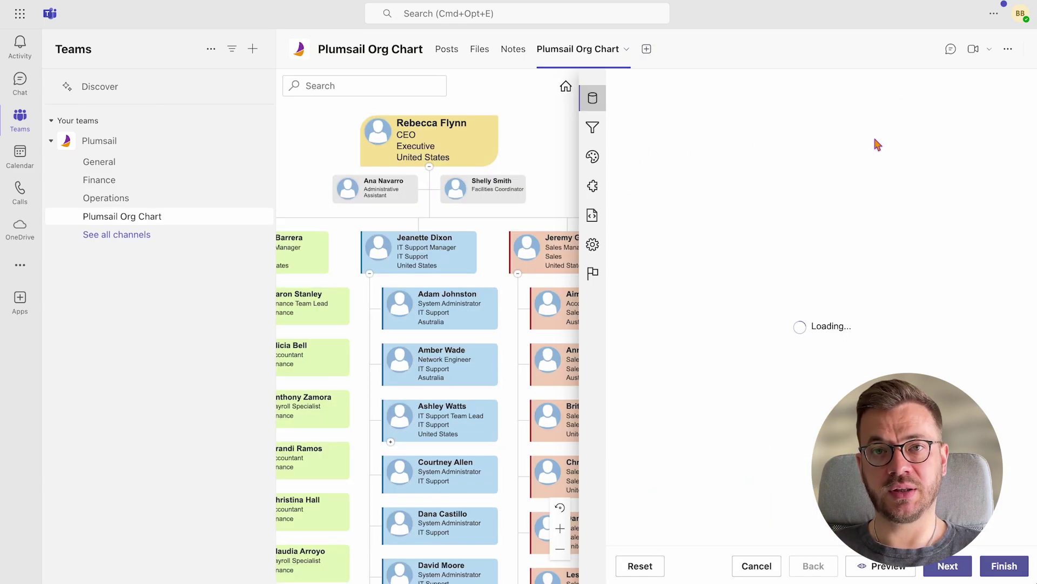
left_click(598, 194)
left_click(929, 100)
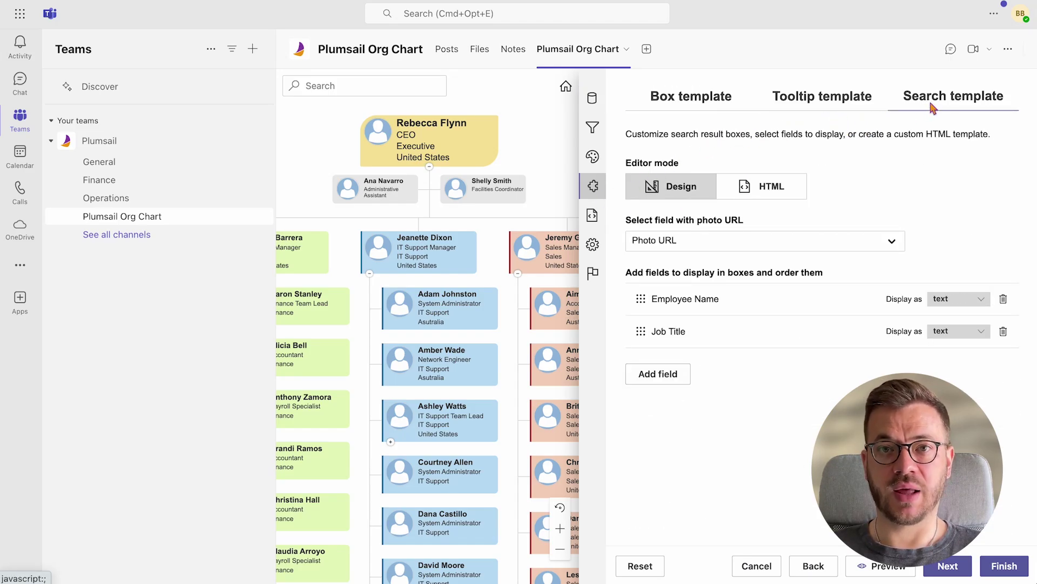
left_click(663, 385)
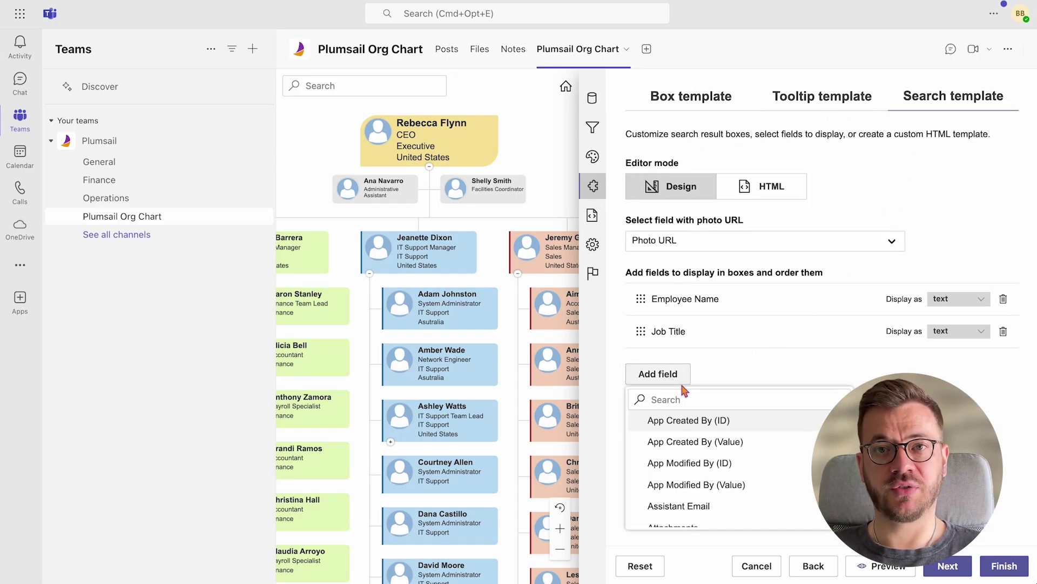
type("project")
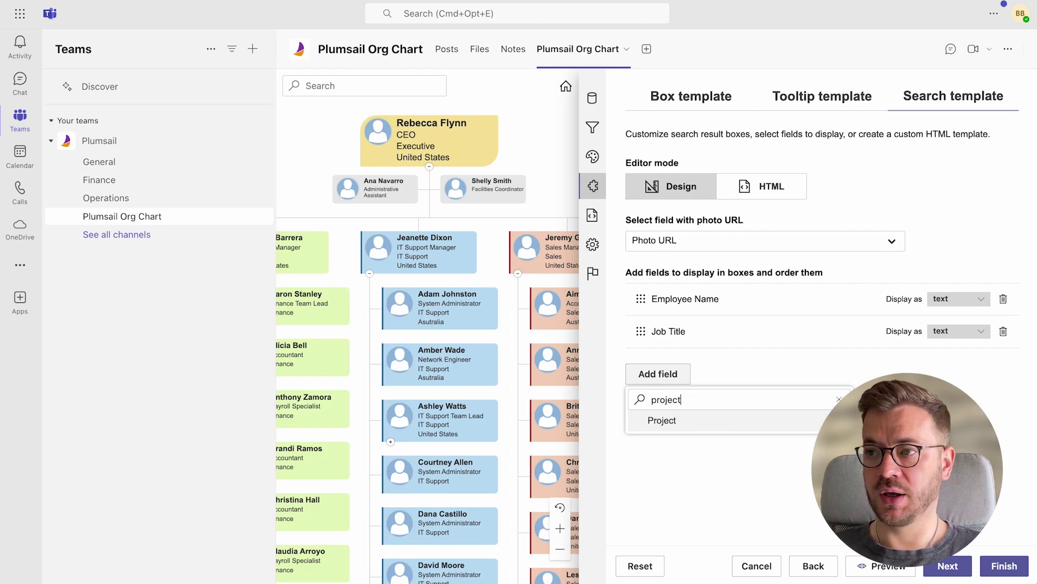
left_click(665, 420)
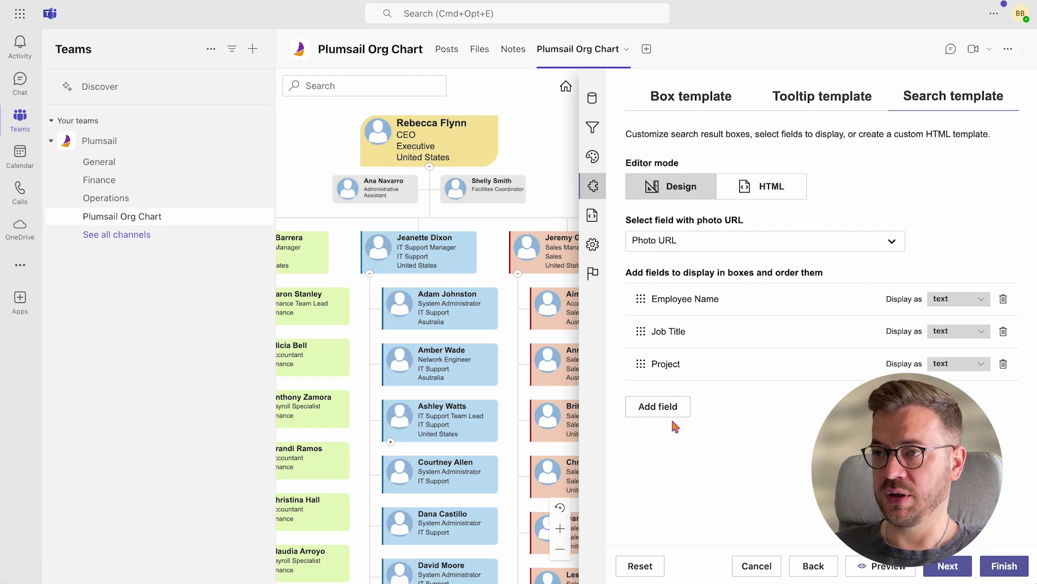
left_click(998, 565)
Search the chart for 'network engineer' and check Project appears in results
left_click(1021, 89)
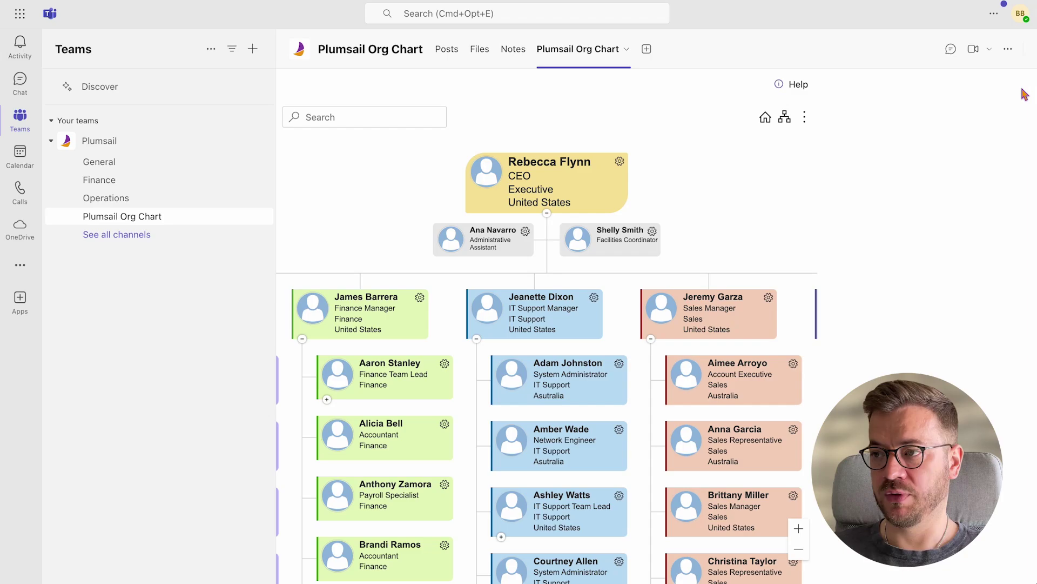
left_click(399, 93)
type("network engineer")
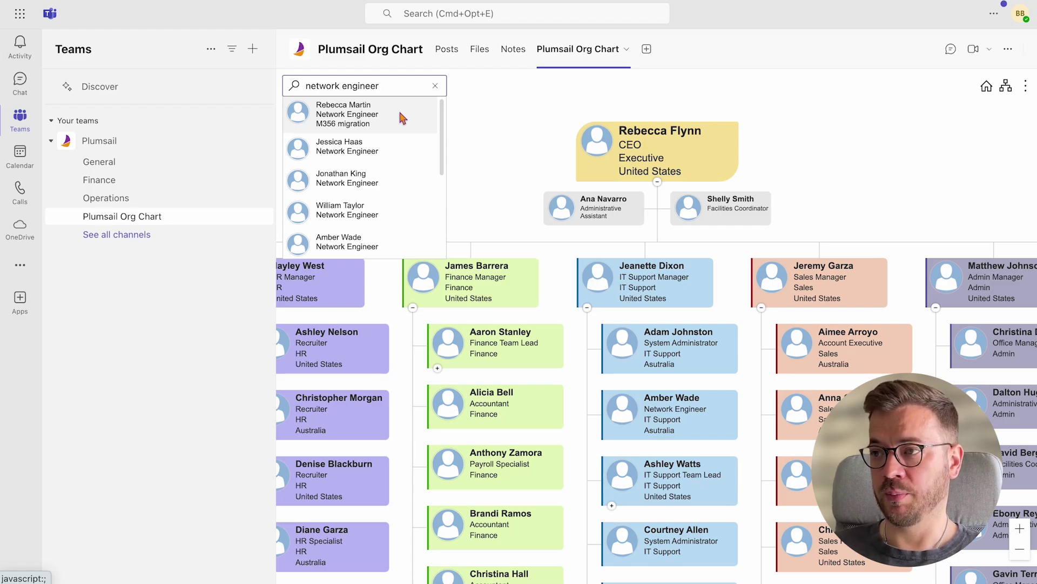
scroll(402, 118, "down", 5)
scroll(401, 118, "up", 2)
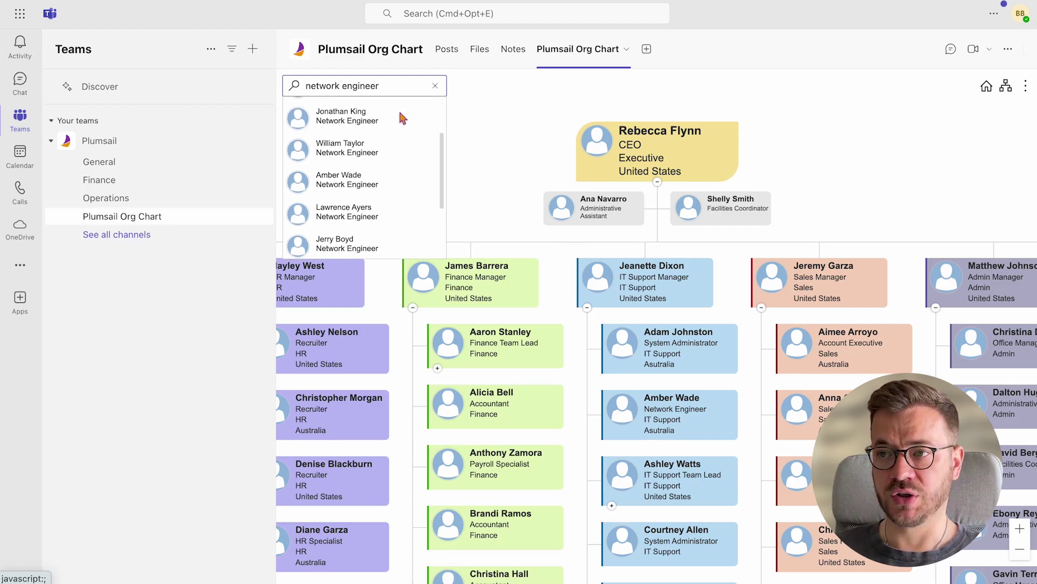
scroll(402, 118, "up", 2)
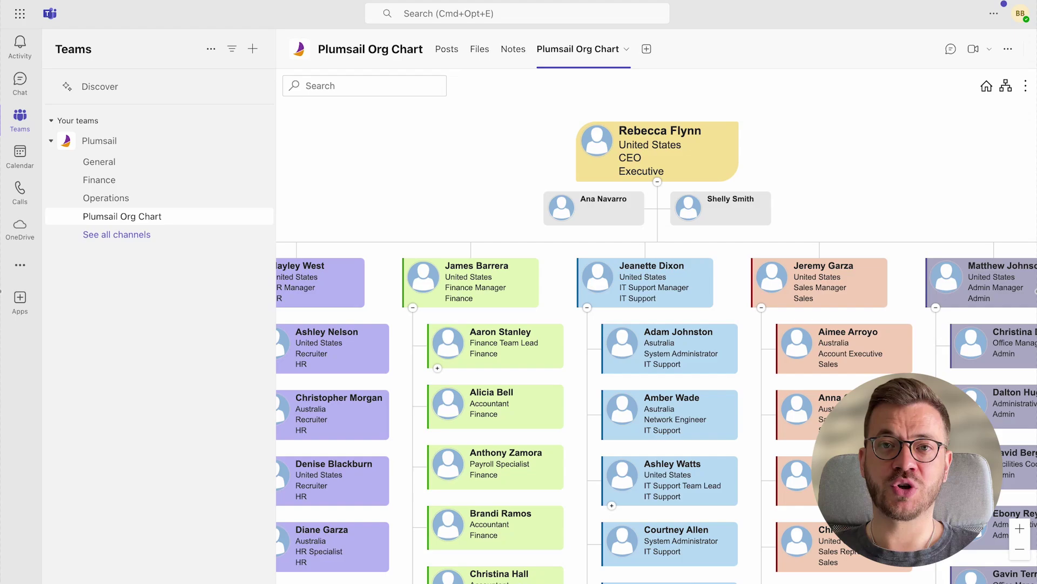
left_click(626, 49)
left_click(594, 174)
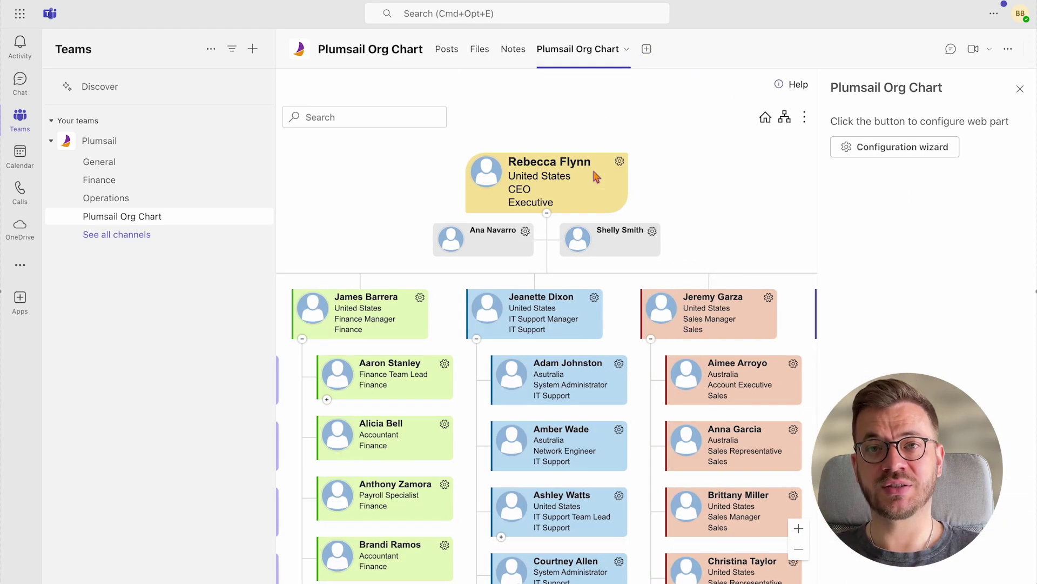
left_click(897, 147)
left_click(595, 216)
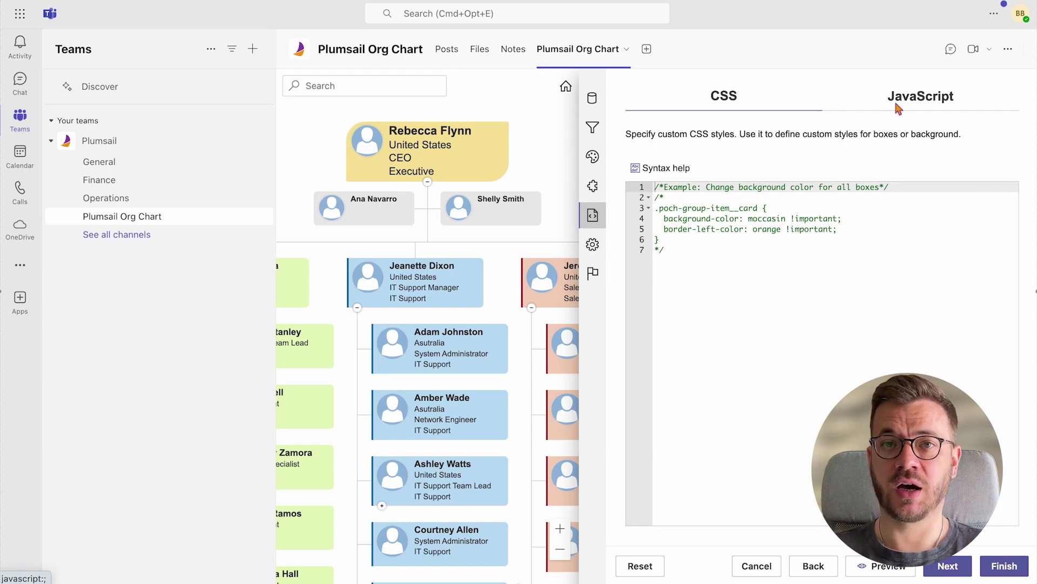
left_click(898, 103)
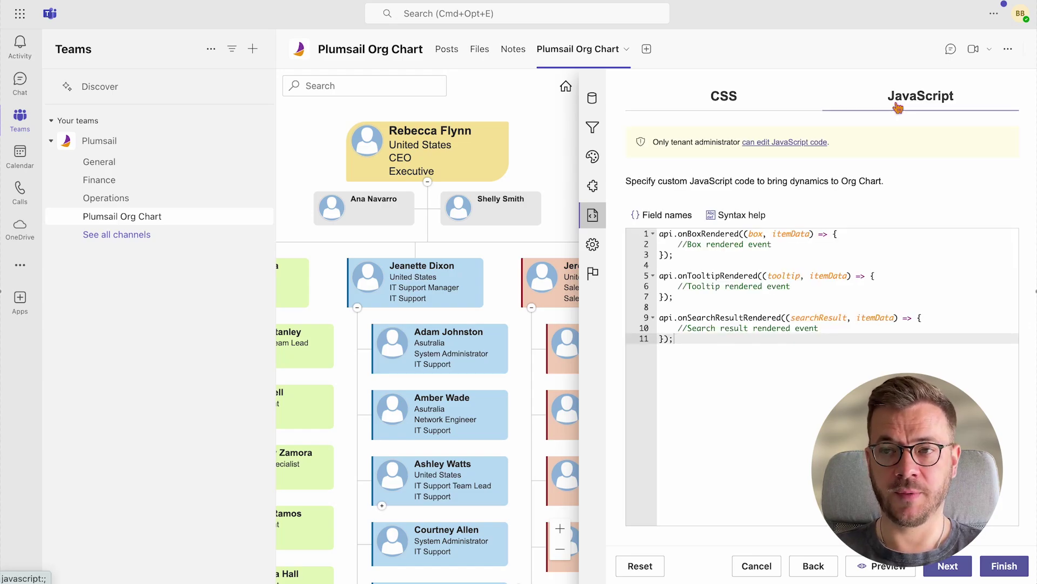
left_click(956, 572)
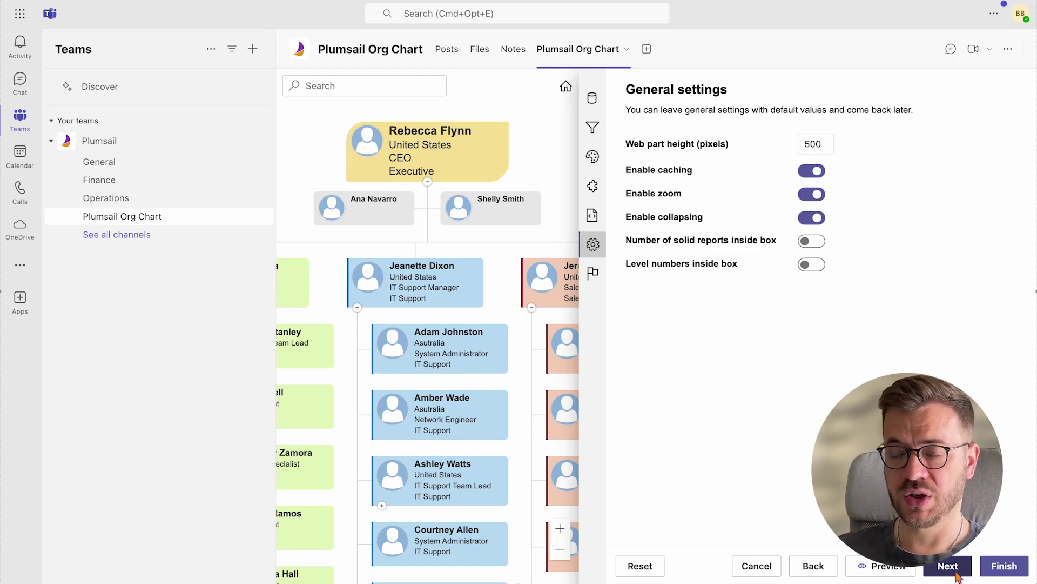
left_click(955, 572)
left_click(1004, 565)
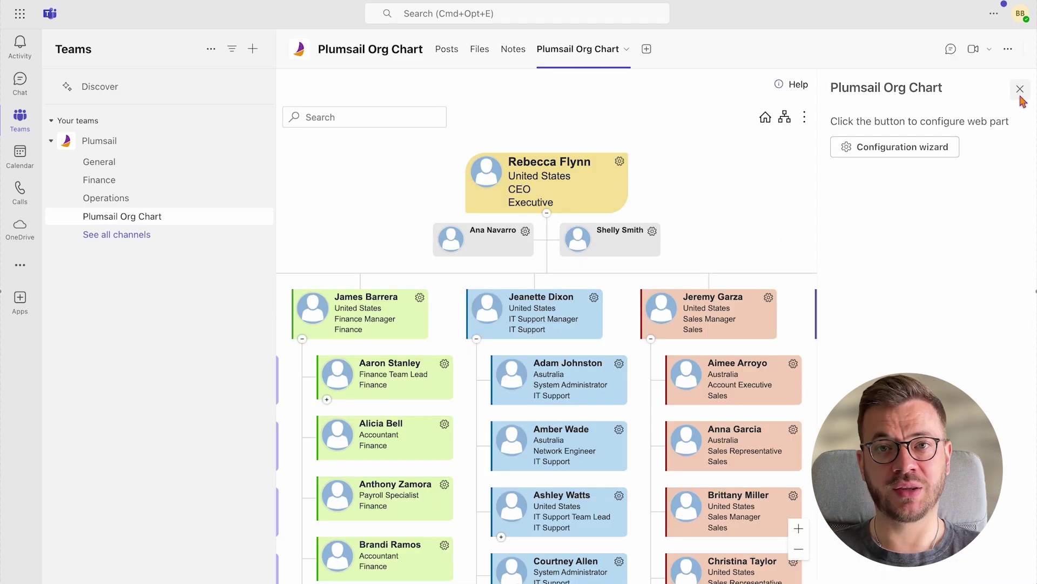
Close the settings panel and pan the chart right to reveal the Development branch
left_click(1014, 86)
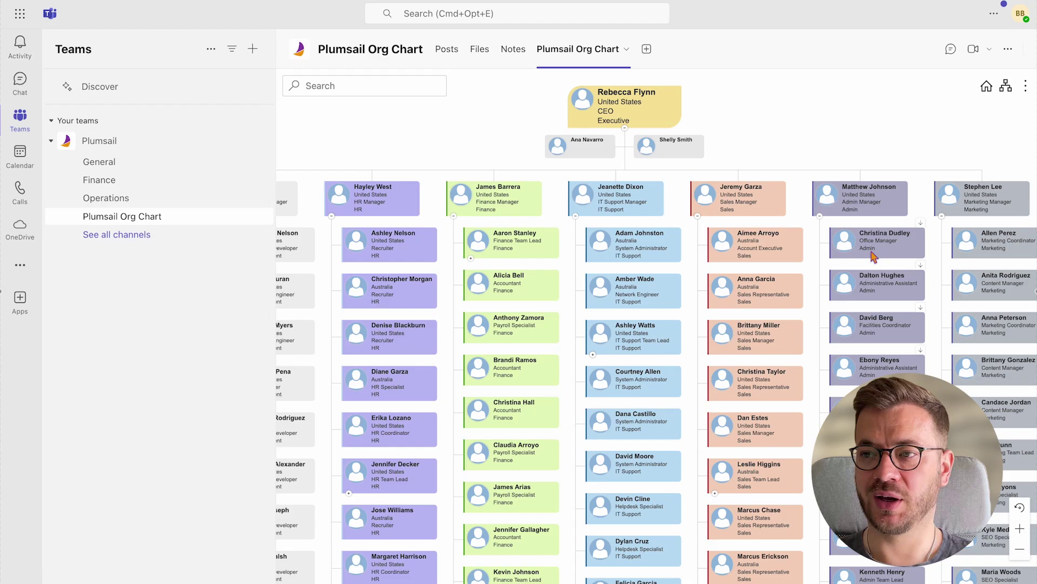
left_click_drag(513, 143, 559, 149)
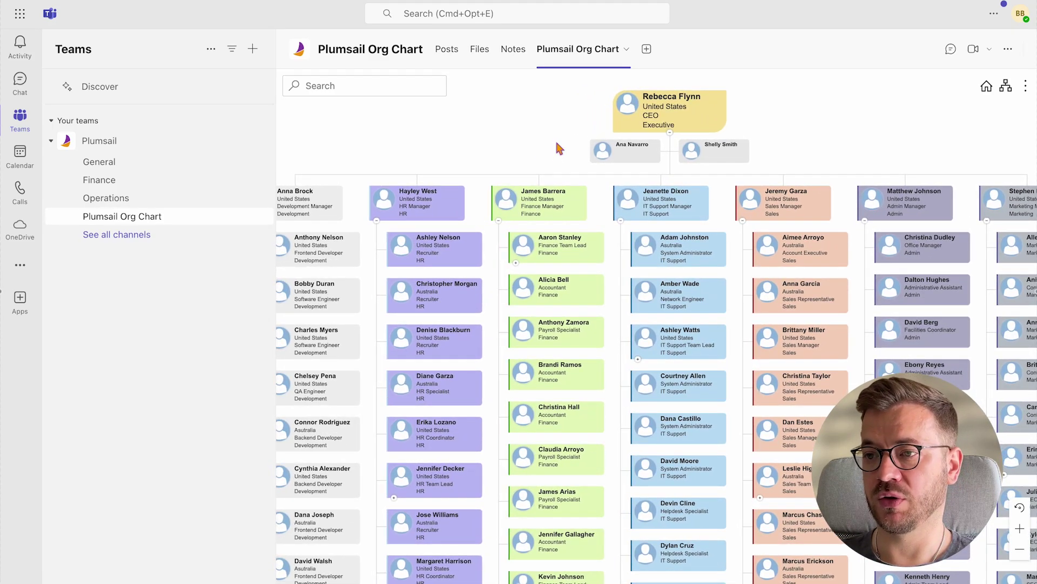